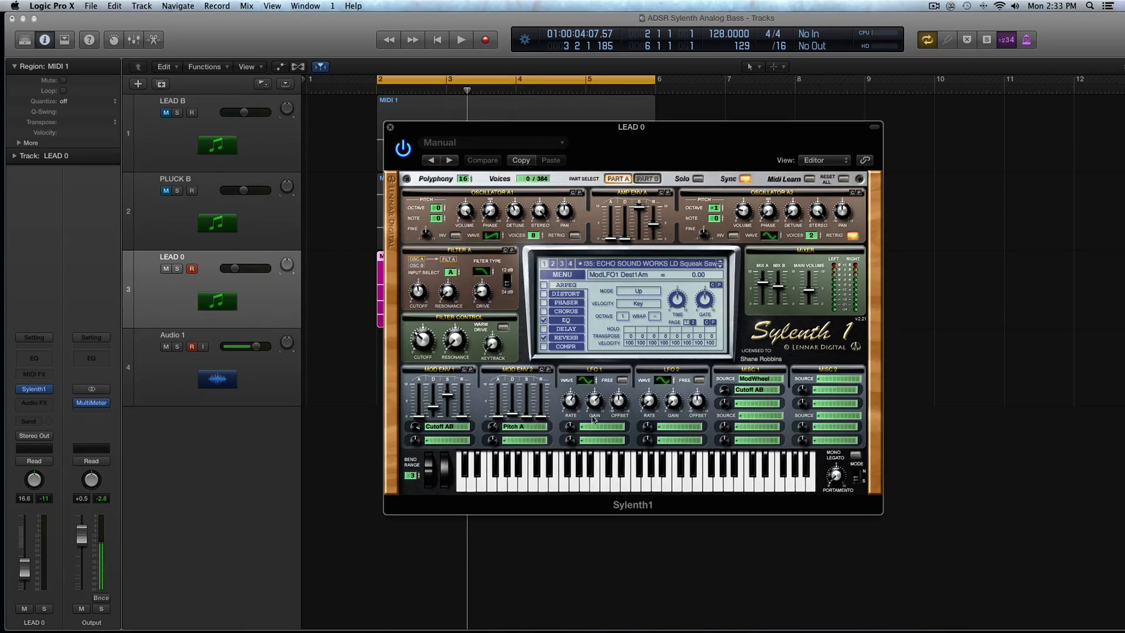
Step: Set LFO 1's gain to 5.43 and step through its available waveforms up to SmpHold
{"action": "left_click_drag", "start_coordinate": [597, 402], "coordinate": [568, 408]}
{"action": "left_click", "coordinate": [595, 403]}
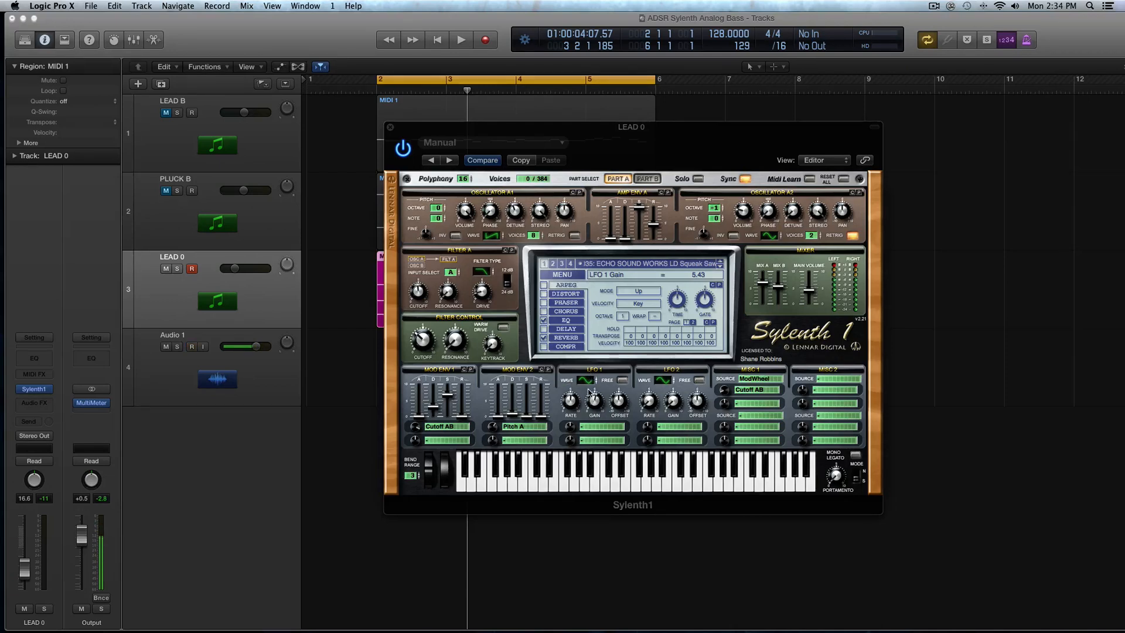
{"action": "mouse_move", "coordinate": [584, 385]}
{"action": "left_click", "coordinate": [586, 380]}
{"action": "left_click", "coordinate": [586, 381]}
{"action": "left_click", "coordinate": [588, 385]}
{"action": "left_click", "coordinate": [588, 384]}
{"action": "left_click", "coordinate": [587, 382]}
{"action": "left_click", "coordinate": [588, 384]}
{"action": "left_click", "coordinate": [588, 384]}
{"action": "left_click", "coordinate": [592, 380]}
{"action": "left_click", "coordinate": [587, 381]}
{"action": "left_click", "coordinate": [588, 382]}
{"action": "left_click", "coordinate": [591, 380]}
{"action": "left_click", "coordinate": [589, 382]}
{"action": "left_click", "coordinate": [591, 380]}
{"action": "left_click", "coordinate": [593, 380]}
{"action": "left_click", "coordinate": [593, 378]}
{"action": "left_click_drag", "start_coordinate": [592, 375], "coordinate": [593, 351]}
{"action": "left_click", "coordinate": [591, 376]}
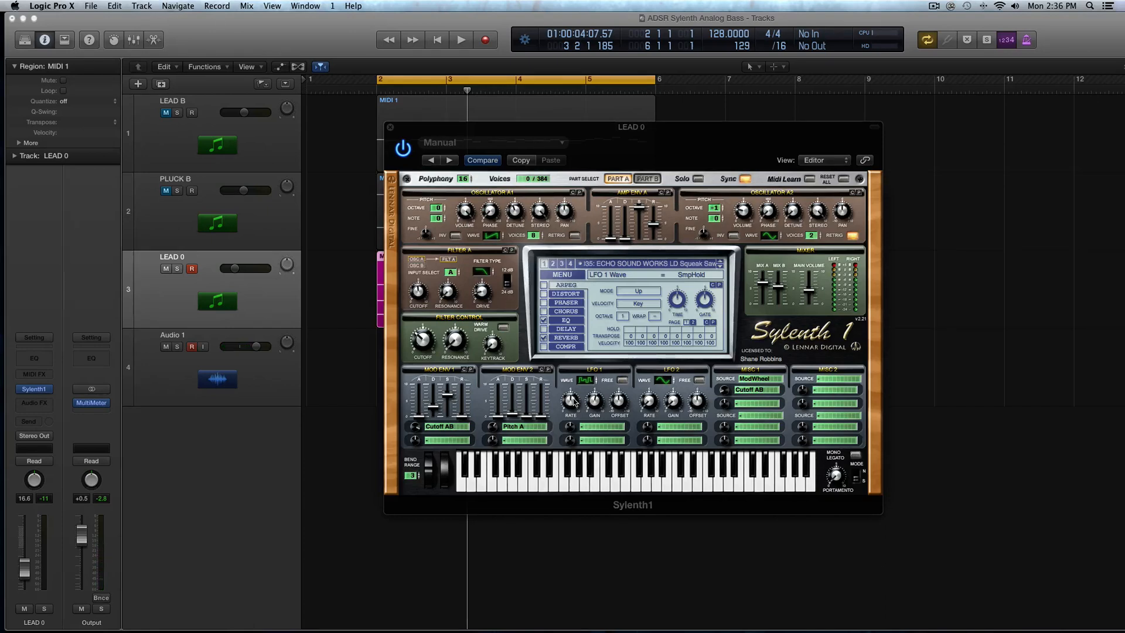
Step: Set LFO 1's waveform to Triangle and its rate to 1/8D
{"action": "left_click_drag", "start_coordinate": [586, 383], "coordinate": [581, 449]}
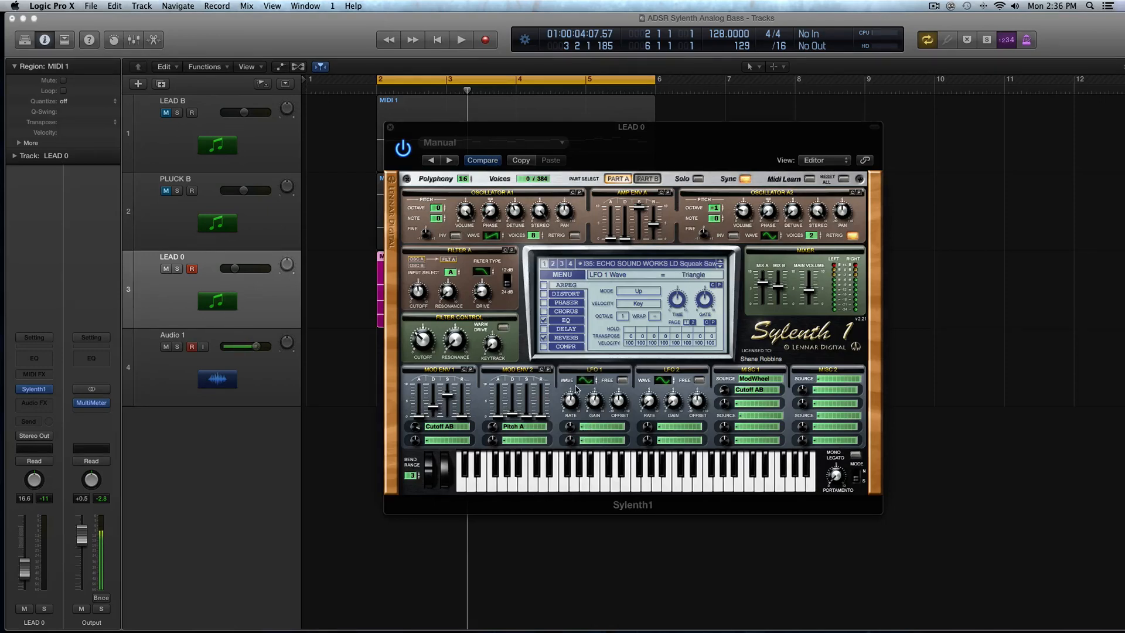
{"action": "left_click_drag", "start_coordinate": [569, 409], "coordinate": [570, 417]}
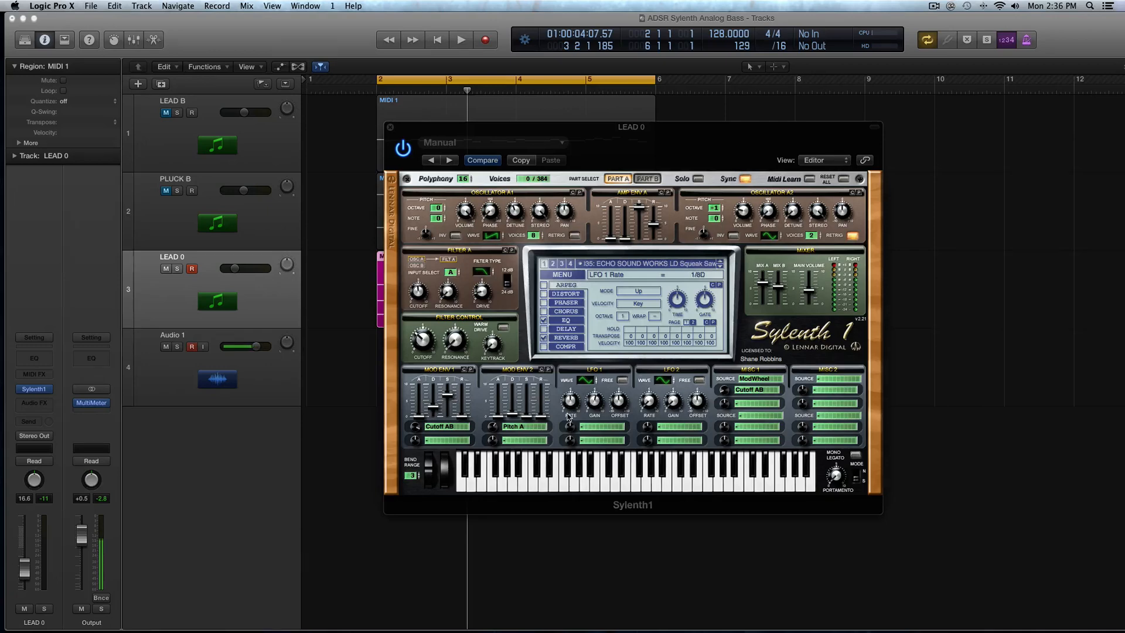
Step: Examine the modulation destinations available for LFO 1 and modulation envelope 1 without changing either assignment
{"action": "left_click", "coordinate": [594, 429]}
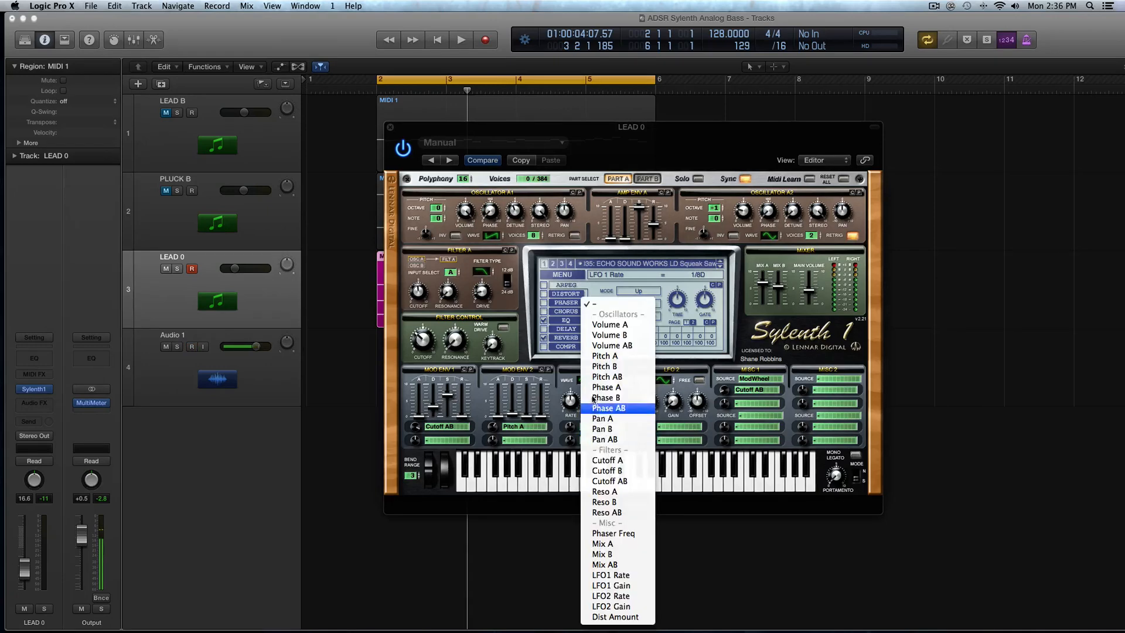
{"action": "left_click", "coordinate": [580, 383]}
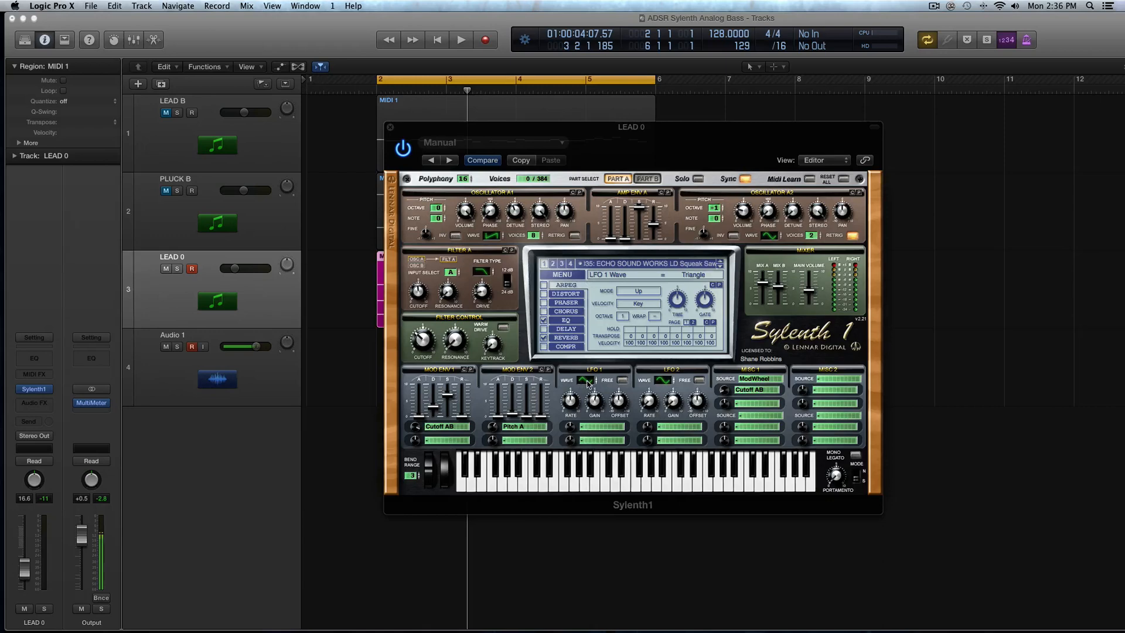
{"action": "left_click", "coordinate": [594, 428]}
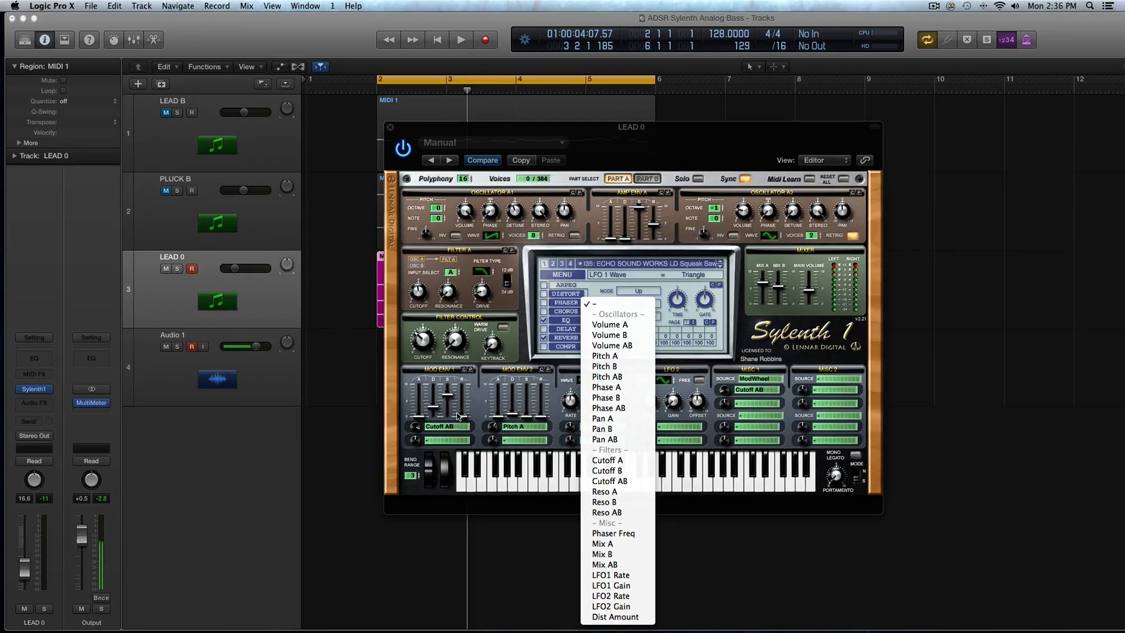
{"action": "left_click", "coordinate": [445, 426]}
{"action": "left_click", "coordinate": [445, 426]}
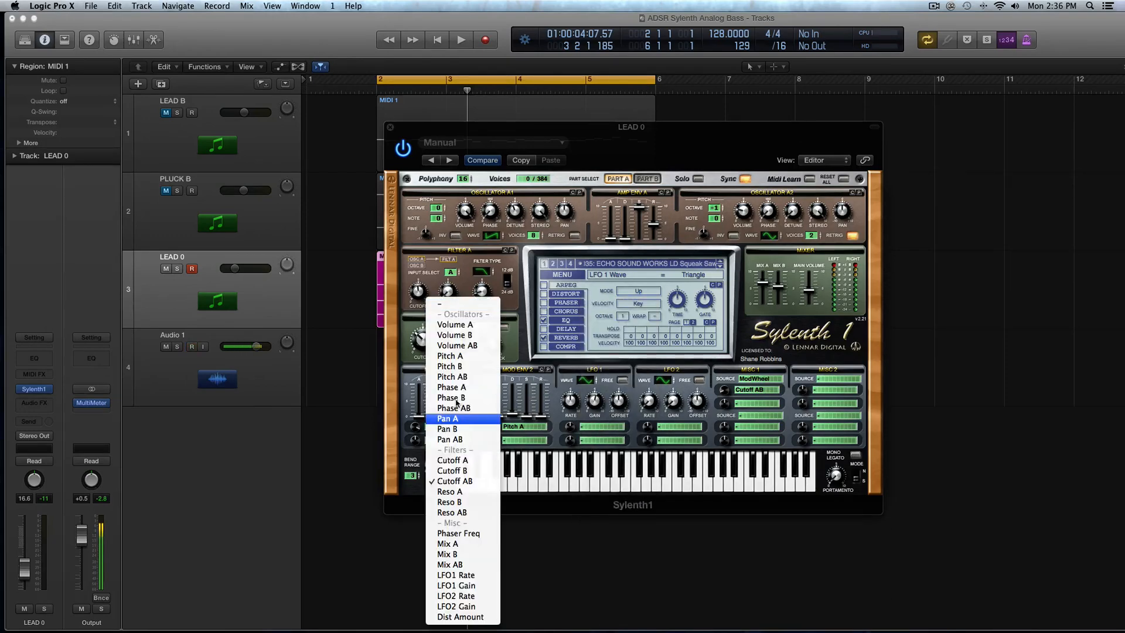
{"action": "left_click", "coordinate": [602, 428]}
{"action": "left_click", "coordinate": [601, 427]}
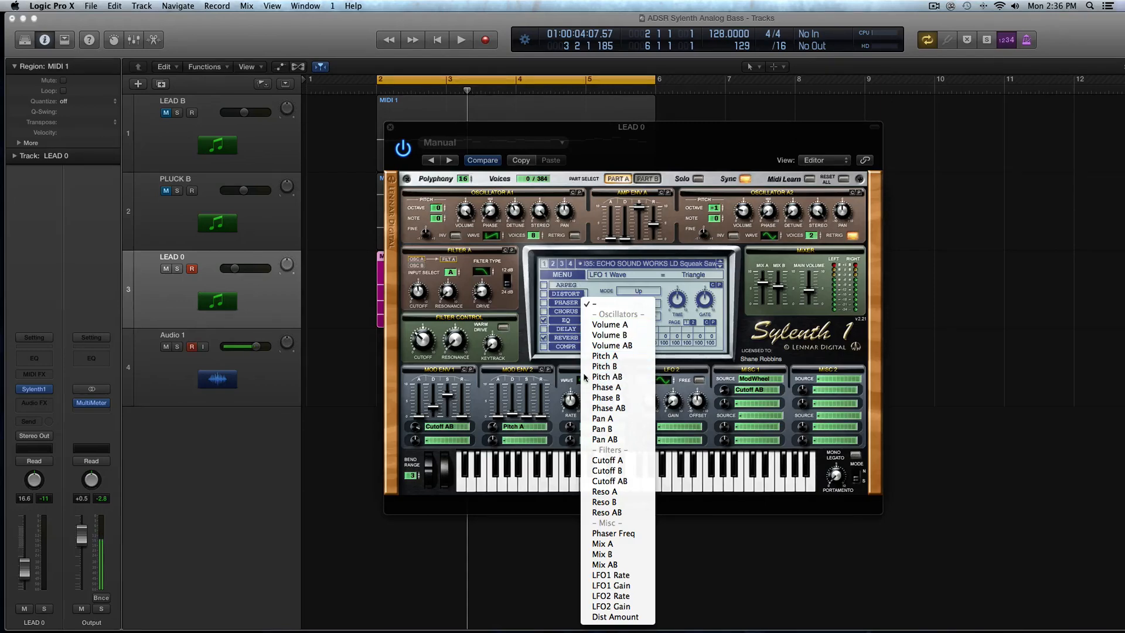
{"action": "left_click", "coordinate": [567, 403]}
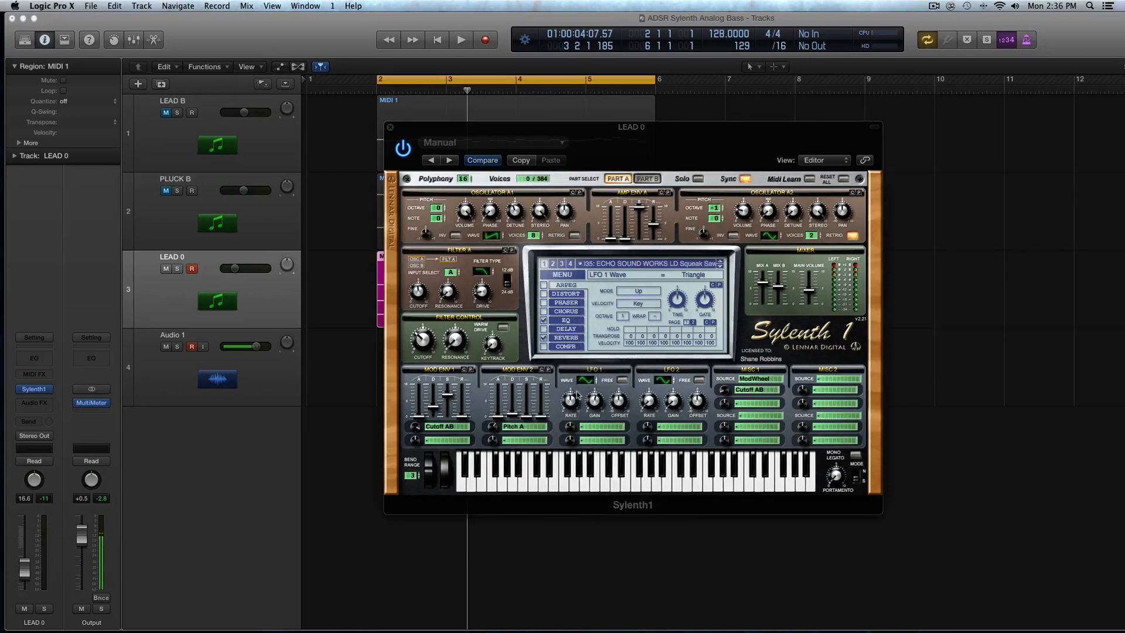
{"action": "left_click", "coordinate": [613, 427]}
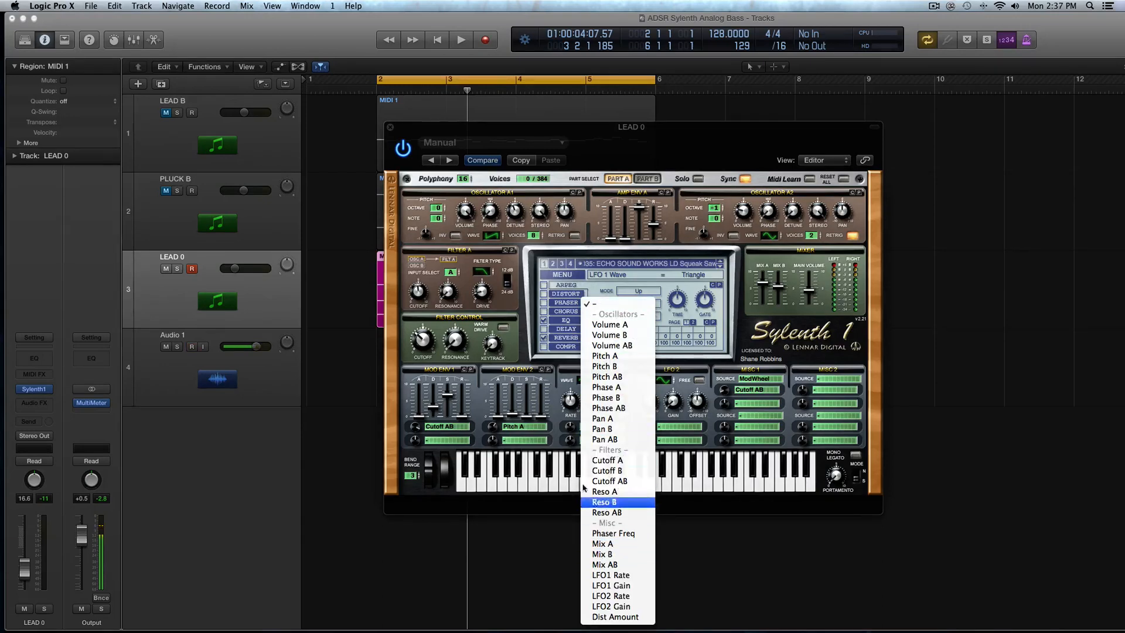
{"action": "left_click", "coordinate": [555, 401]}
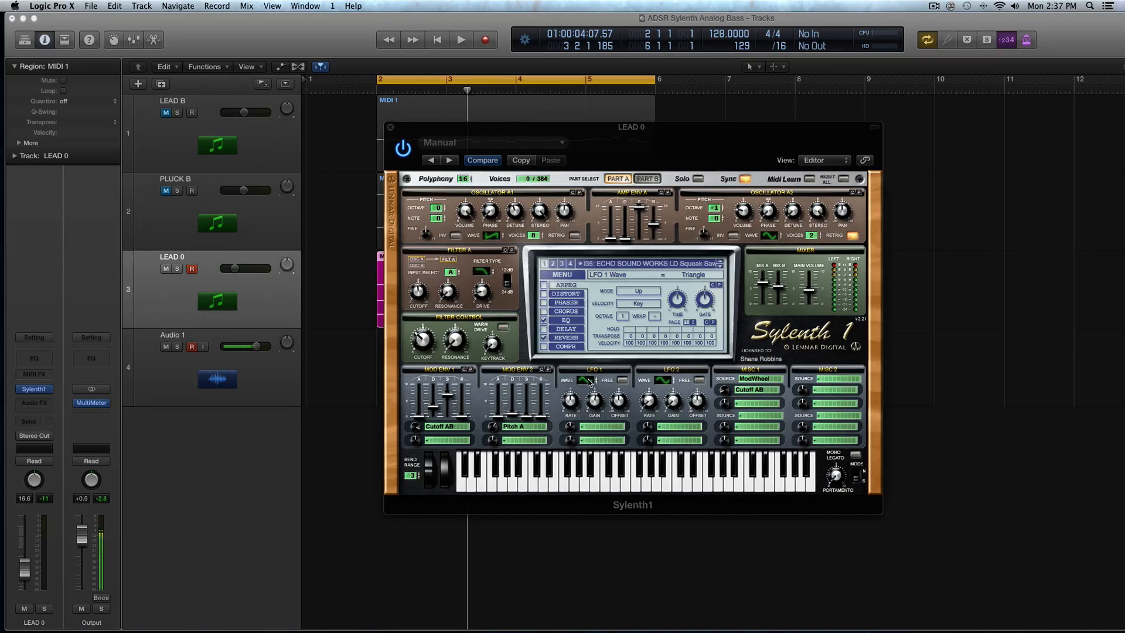
Step: Assign LFO 1's first modulation destination to Cutoff AB and move the synth window clear of the MIDI regions
{"action": "left_click", "coordinate": [589, 425]}
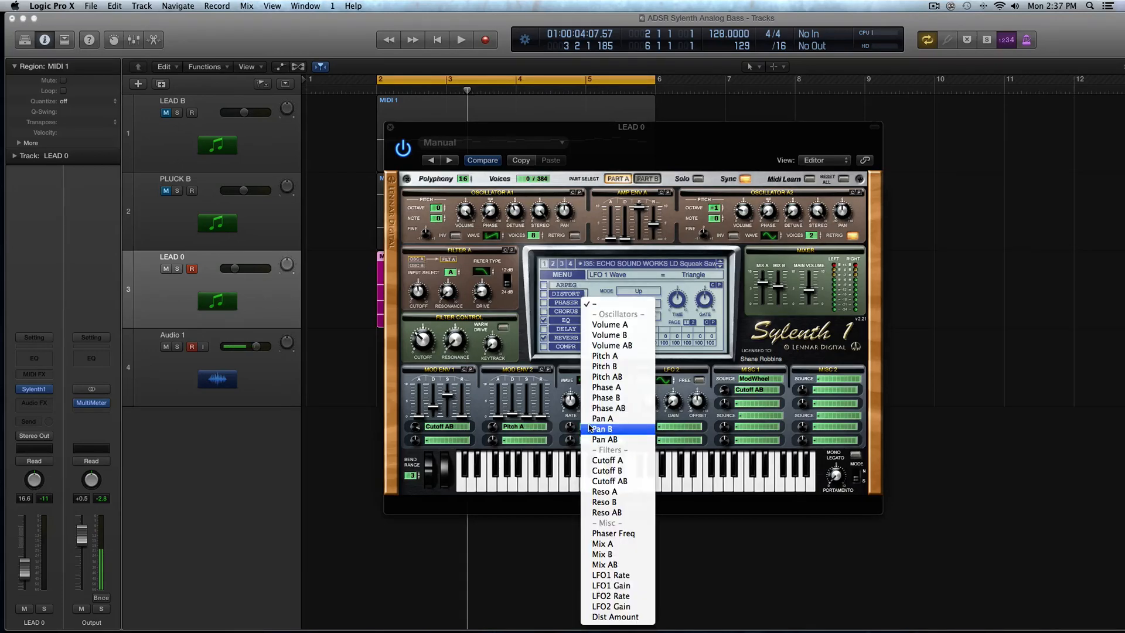
{"action": "left_click", "coordinate": [619, 479]}
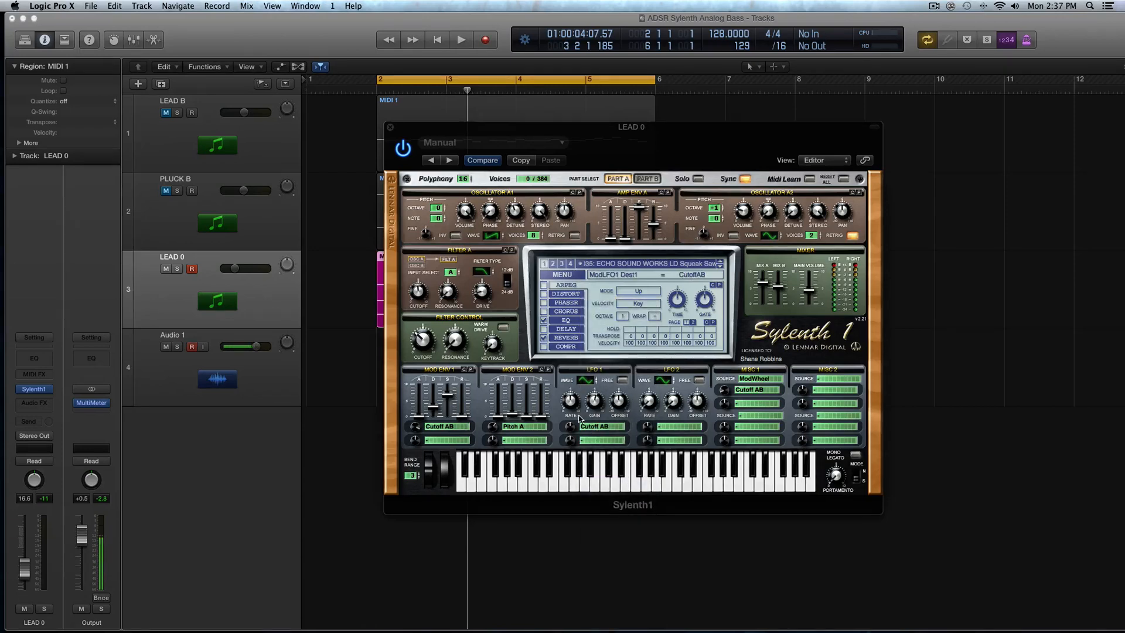
{"action": "left_click_drag", "start_coordinate": [468, 123], "coordinate": [594, 129]}
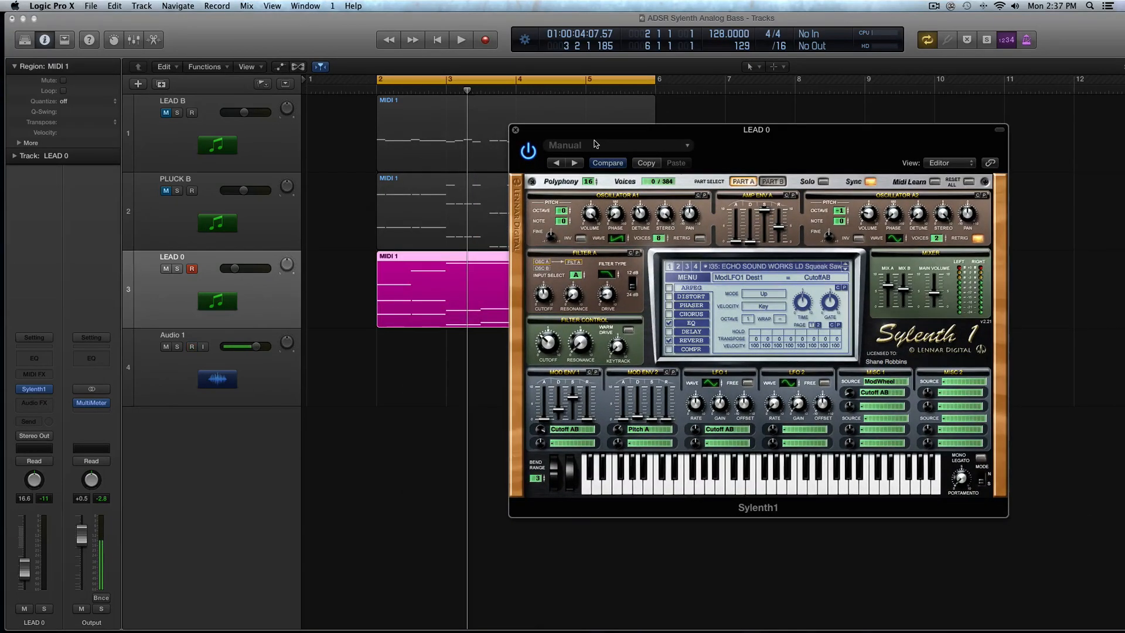
Step: Audition the lead while raising LFO 1's modulation amount, setting its gain to 10.00 and its offset to 1.05
{"action": "key", "text": "space"}
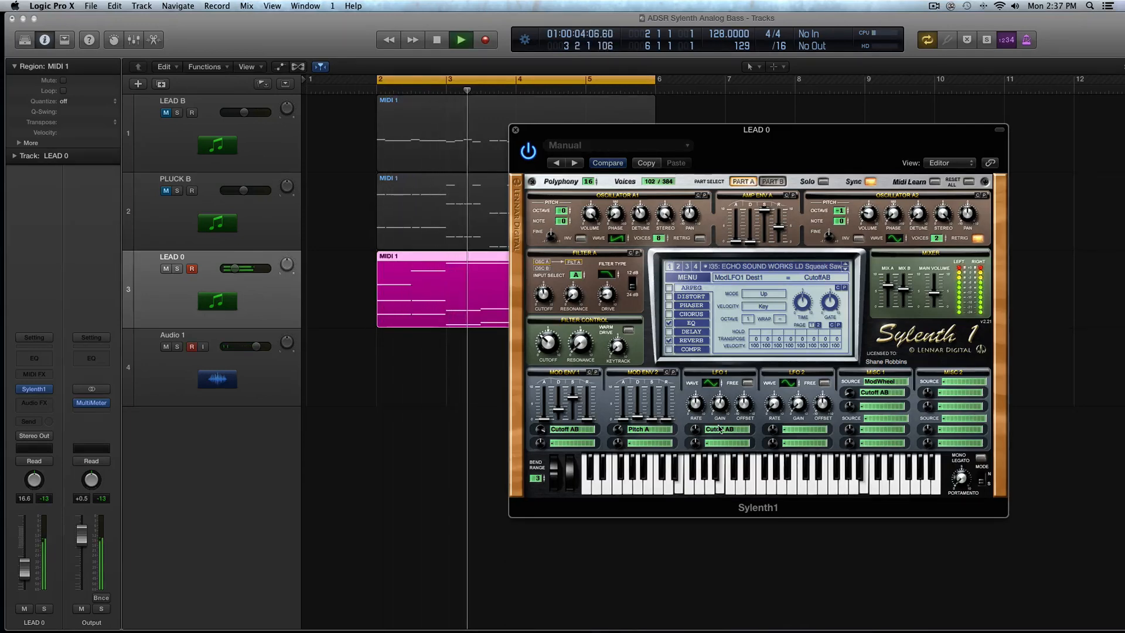
{"action": "left_click_drag", "start_coordinate": [698, 430], "coordinate": [702, 425]}
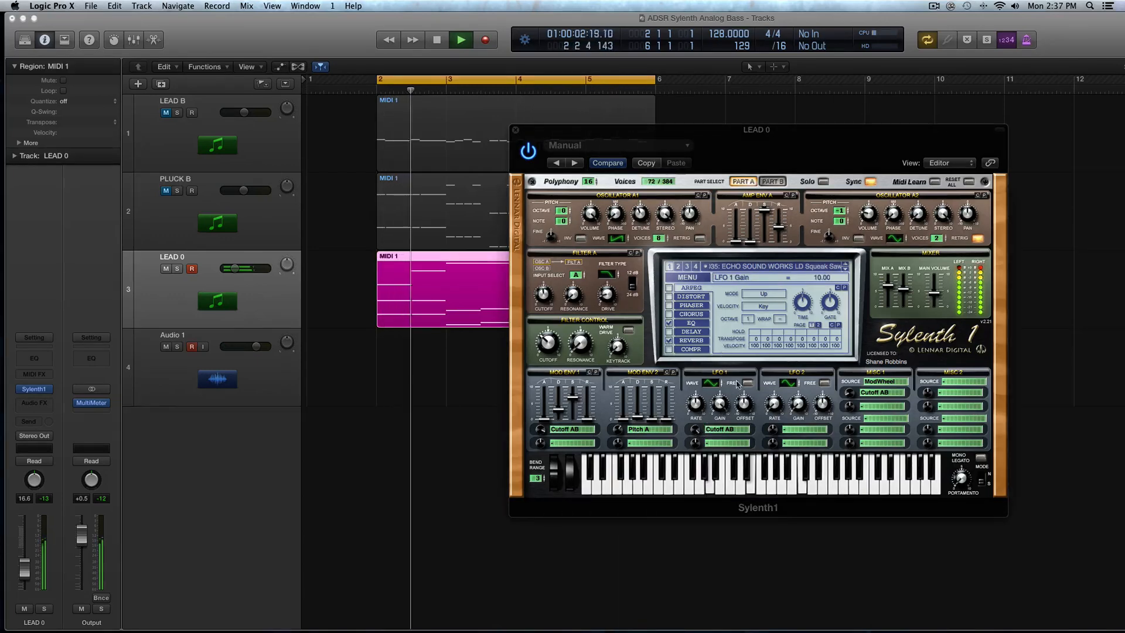
{"action": "left_click_drag", "start_coordinate": [748, 418], "coordinate": [750, 404]}
{"action": "key", "text": "space"}
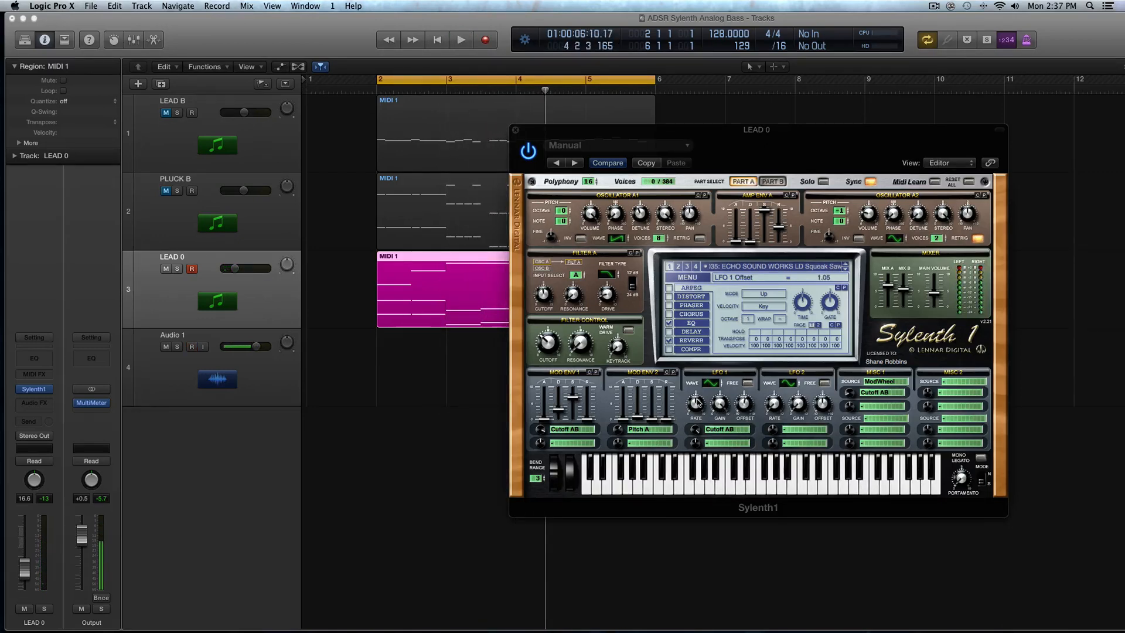
Step: Reduce LFO 1's first modulation amount to 0.10 and clear its Cutoff AB destination
{"action": "left_click", "coordinate": [719, 430]}
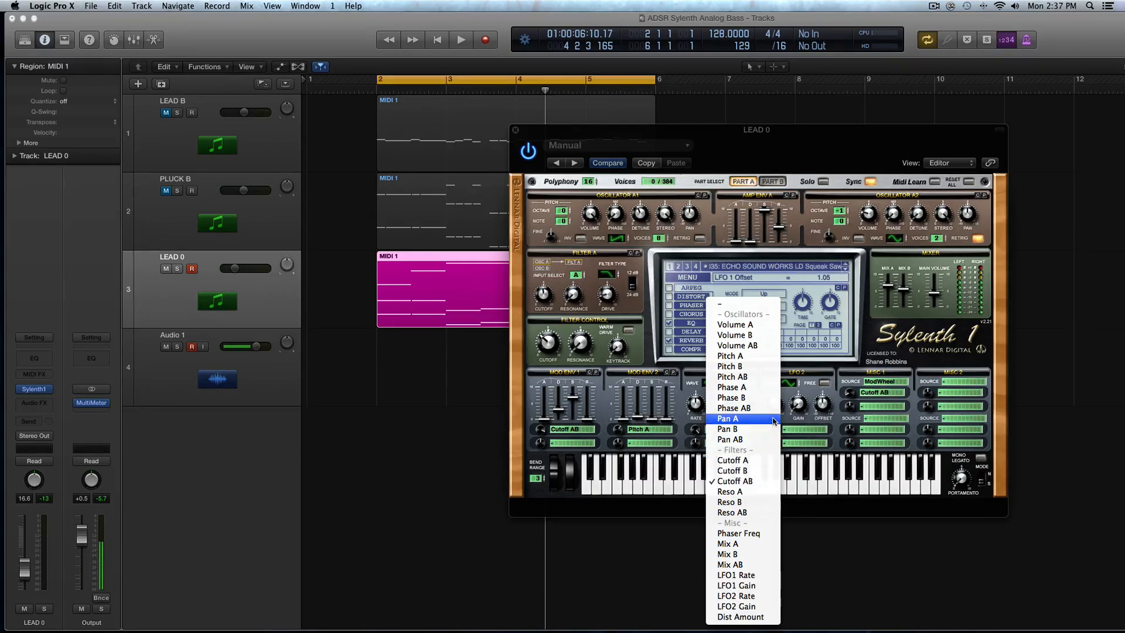
{"action": "left_click", "coordinate": [685, 422]}
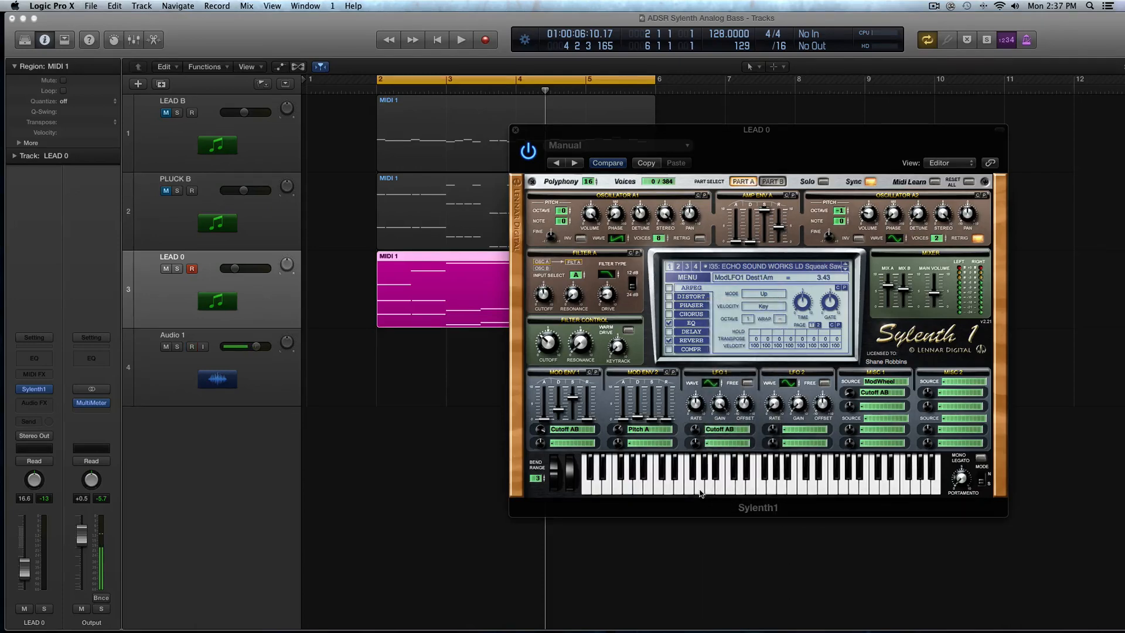
{"action": "left_click", "coordinate": [721, 433]}
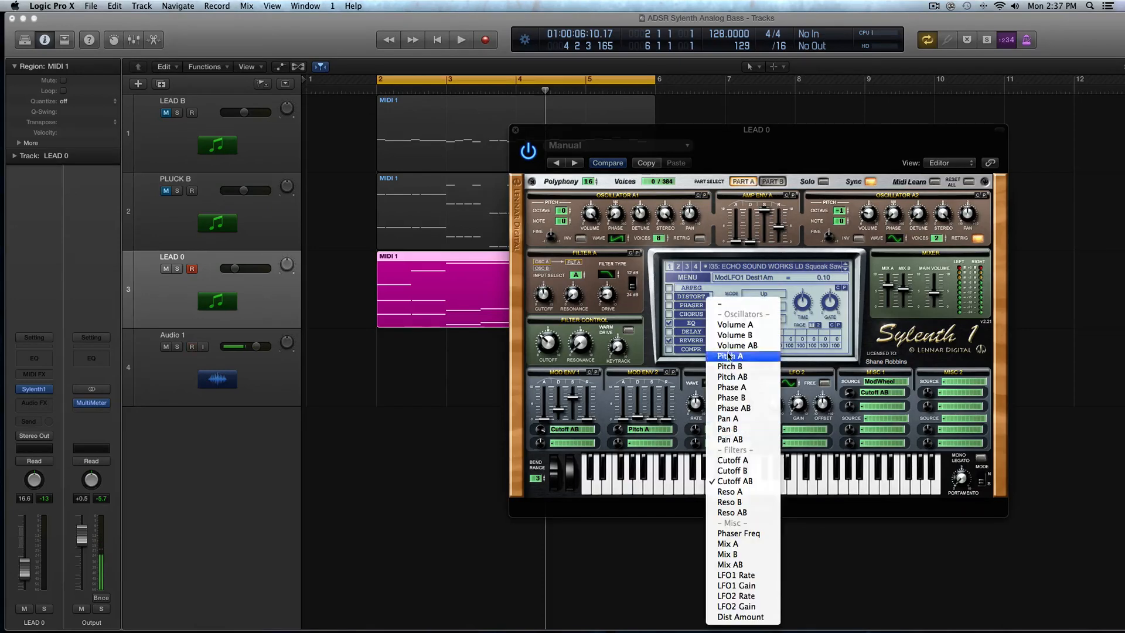
{"action": "left_click", "coordinate": [728, 305]}
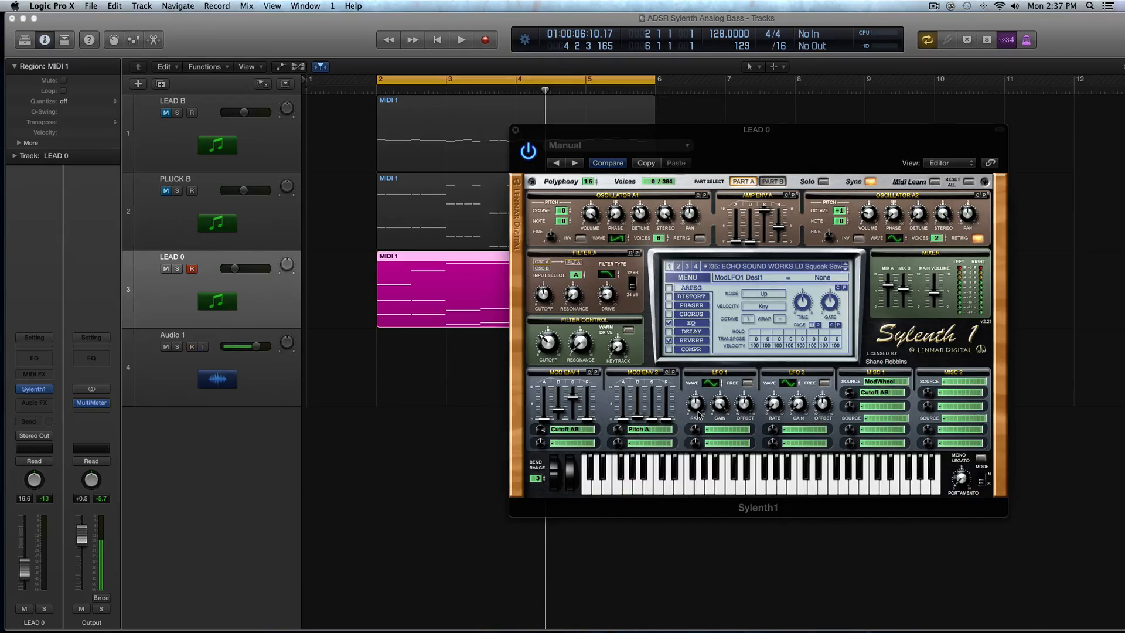
Step: Switch LFO 1's Free mode on and off again, and vary its rate in tempo-synced mode
{"action": "left_click", "coordinate": [707, 384]}
{"action": "left_click", "coordinate": [747, 383]}
{"action": "mouse_move", "coordinate": [695, 406]}
{"action": "left_click", "coordinate": [747, 384]}
{"action": "mouse_move", "coordinate": [695, 407]}
{"action": "left_click_drag", "start_coordinate": [698, 408], "coordinate": [699, 403]}
{"action": "left_click_drag", "start_coordinate": [695, 408], "coordinate": [697, 397]}
Step: Sweep LFO 1's rate with Free mode enabled, and return the LFO to tempo-synced mode
{"action": "left_click", "coordinate": [747, 383]}
{"action": "left_click", "coordinate": [696, 403]}
{"action": "left_click_drag", "start_coordinate": [699, 409], "coordinate": [700, 412]}
{"action": "left_click_drag", "start_coordinate": [697, 410], "coordinate": [698, 438]}
{"action": "left_click", "coordinate": [747, 383]}
{"action": "mouse_move", "coordinate": [696, 404]}
{"action": "left_mouse_down"}
{"action": "mouse_move", "coordinate": [698, 362]}
{"action": "mouse_move", "coordinate": [702, 405]}
{"action": "left_mouse_up"}
Step: Look over LFO 1's waveform and destination options, and set its gain to 5.33
{"action": "left_click", "coordinate": [721, 404]}
{"action": "left_click", "coordinate": [710, 382]}
{"action": "left_click", "coordinate": [716, 431]}
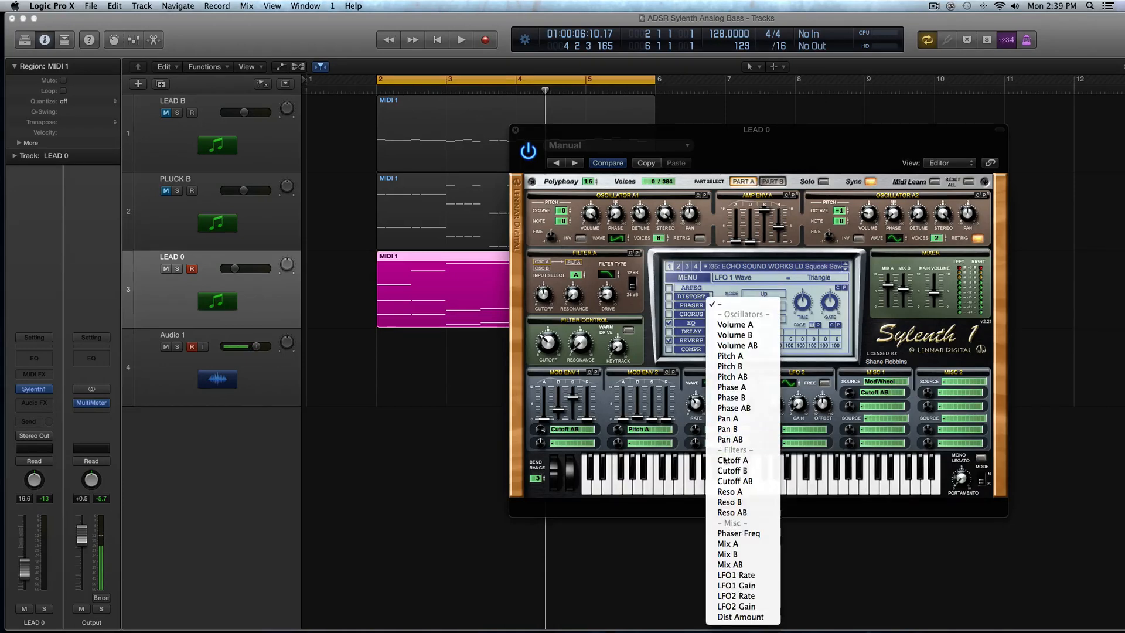
{"action": "left_click", "coordinate": [687, 416]}
{"action": "left_click_drag", "start_coordinate": [716, 406], "coordinate": [714, 348]}
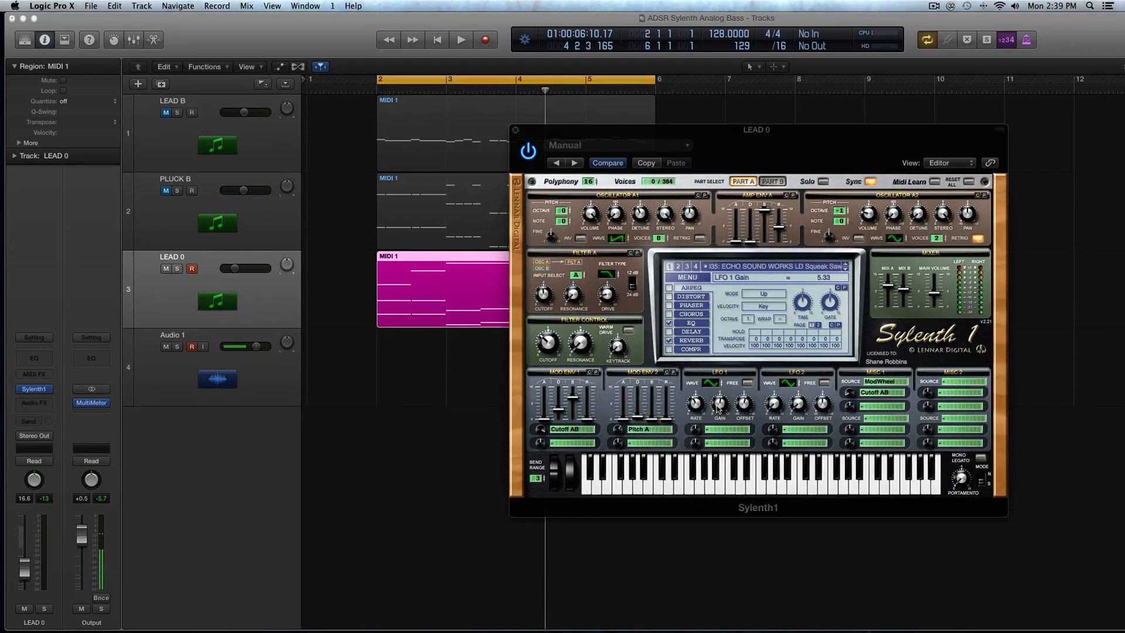
Step: Sweep LFO 1's offset up and down, and look over its modulation destination list
{"action": "left_click", "coordinate": [745, 409]}
{"action": "left_click_drag", "start_coordinate": [743, 403], "coordinate": [713, 276]}
{"action": "left_click_drag", "start_coordinate": [748, 403], "coordinate": [761, 473]}
{"action": "left_click", "coordinate": [743, 430]}
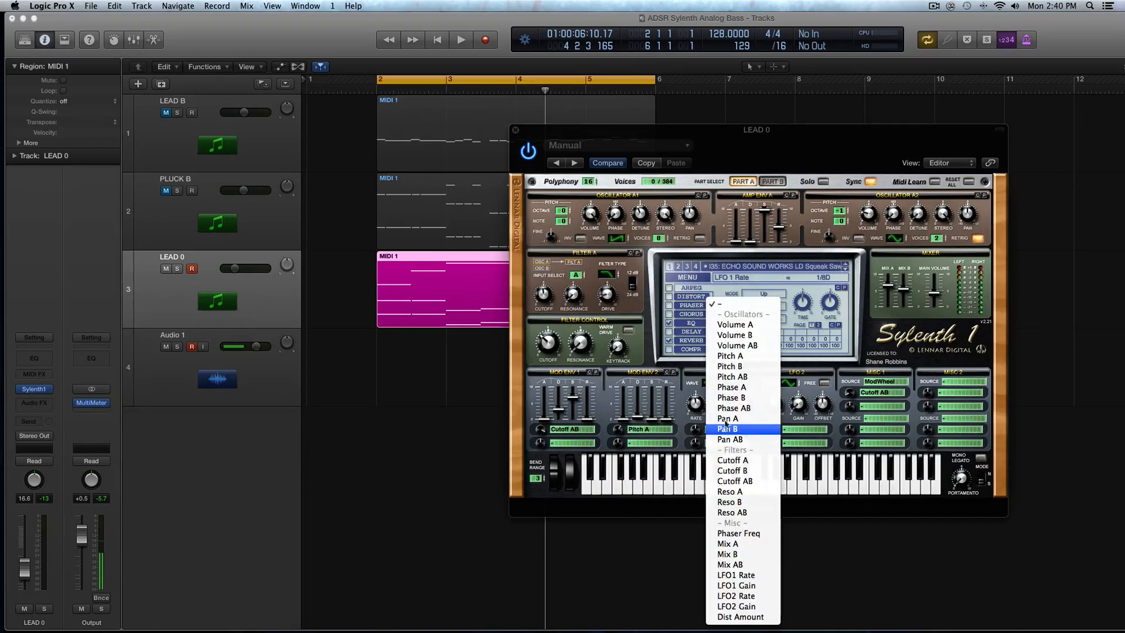
{"action": "left_click", "coordinate": [703, 417]}
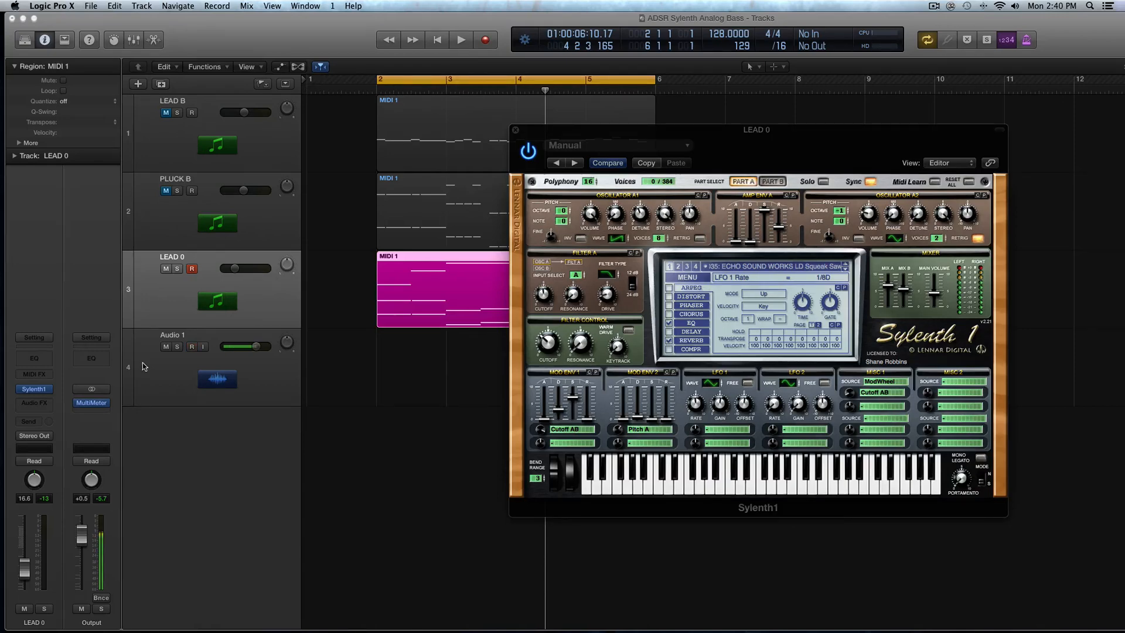
{"action": "left_click", "coordinate": [171, 373]}
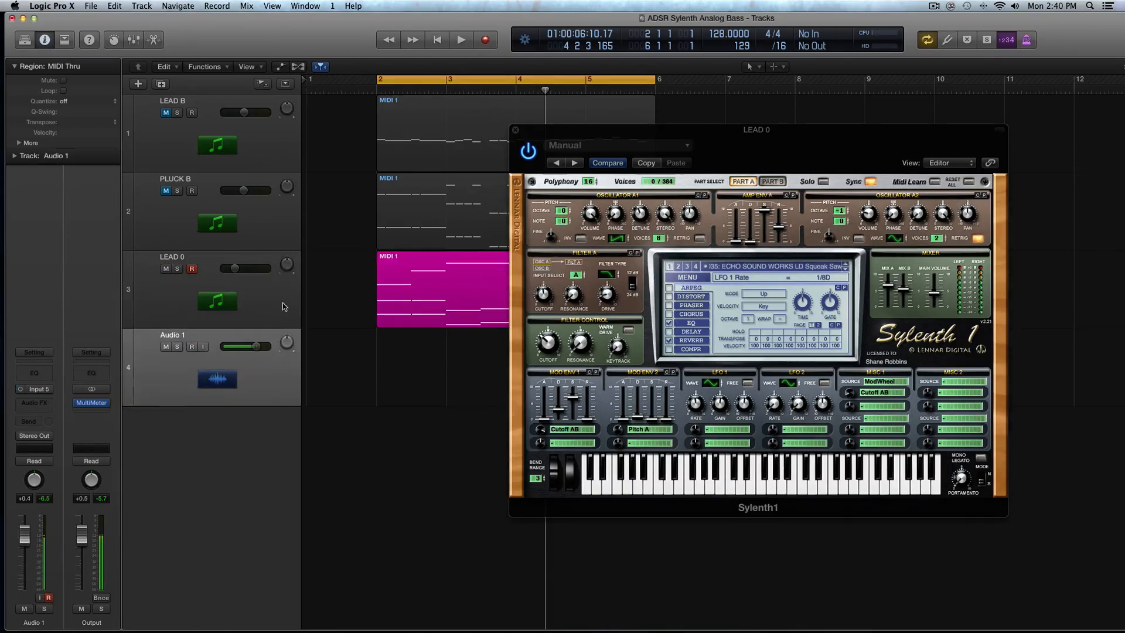
{"action": "left_click", "coordinate": [283, 303]}
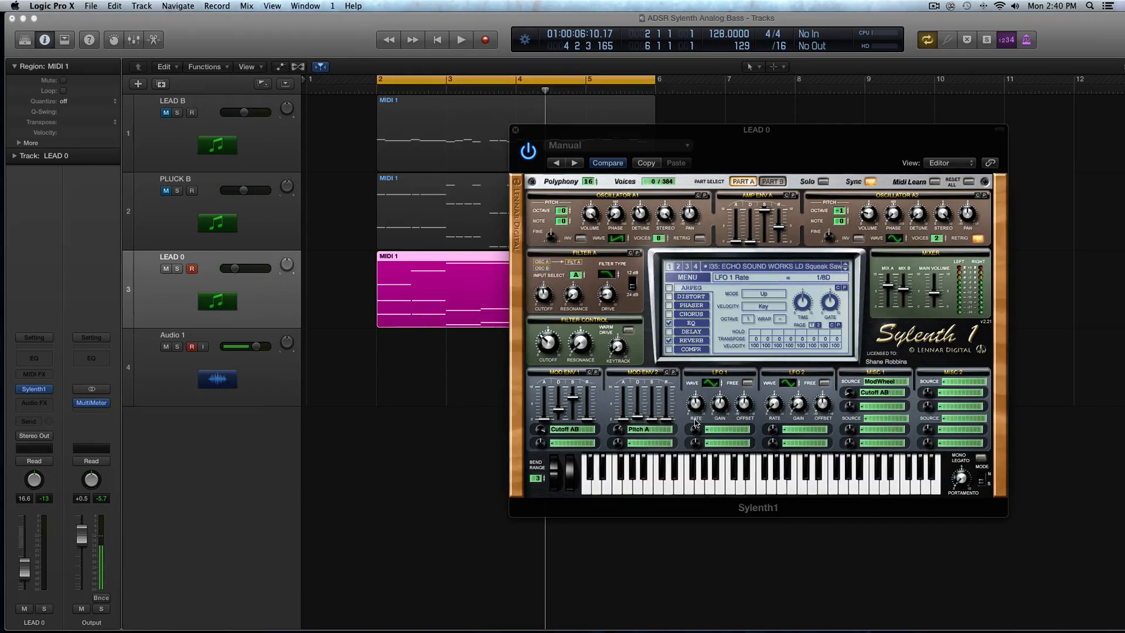
Step: Route LFO 1's first destination to Volume A with a 1/4T rate, and adjust its modulation amount and set the gain to 10.00
{"action": "left_click", "coordinate": [714, 428]}
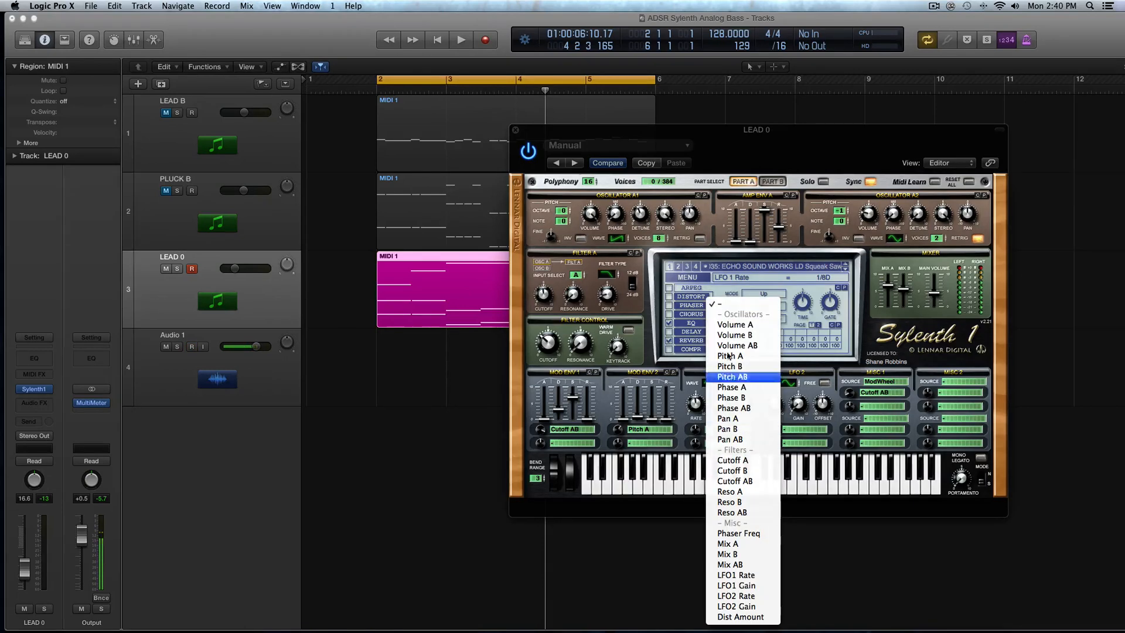
{"action": "left_click", "coordinate": [731, 325]}
{"action": "left_click_drag", "start_coordinate": [701, 403], "coordinate": [700, 397]}
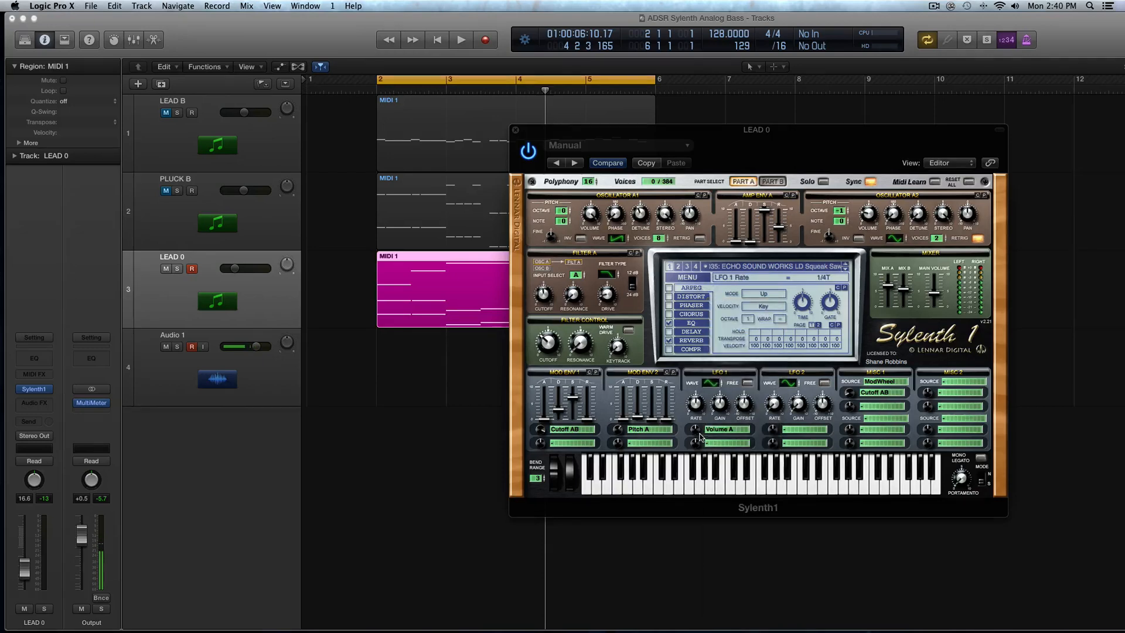
{"action": "mouse_move", "coordinate": [700, 436]}
{"action": "left_mouse_down"}
{"action": "mouse_move", "coordinate": [698, 420]}
{"action": "mouse_move", "coordinate": [697, 440]}
{"action": "left_mouse_up"}
{"action": "left_click_drag", "start_coordinate": [724, 409], "coordinate": [725, 364]}
Step: Audition the lead while turning on the synth's Solo mode and setting LFO 1's rate to 1/4D
{"action": "key", "text": "space"}
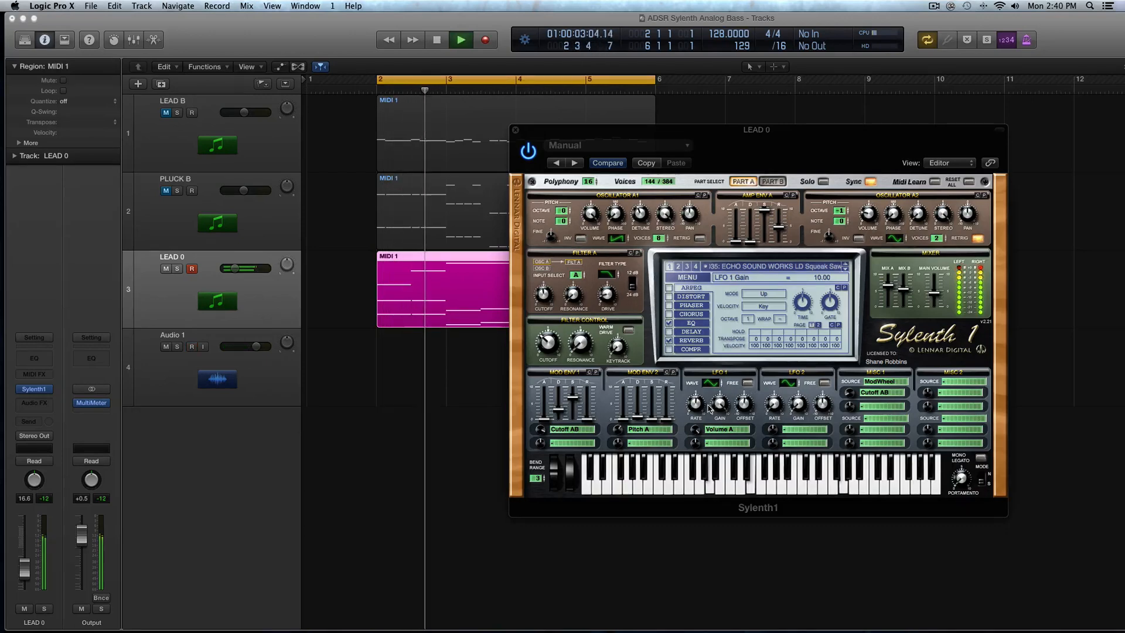
{"action": "mouse_move", "coordinate": [697, 409]}
{"action": "left_mouse_down"}
{"action": "mouse_move", "coordinate": [698, 345]}
{"action": "mouse_move", "coordinate": [696, 424]}
{"action": "mouse_move", "coordinate": [698, 388]}
{"action": "left_mouse_up"}
{"action": "left_click", "coordinate": [823, 182]}
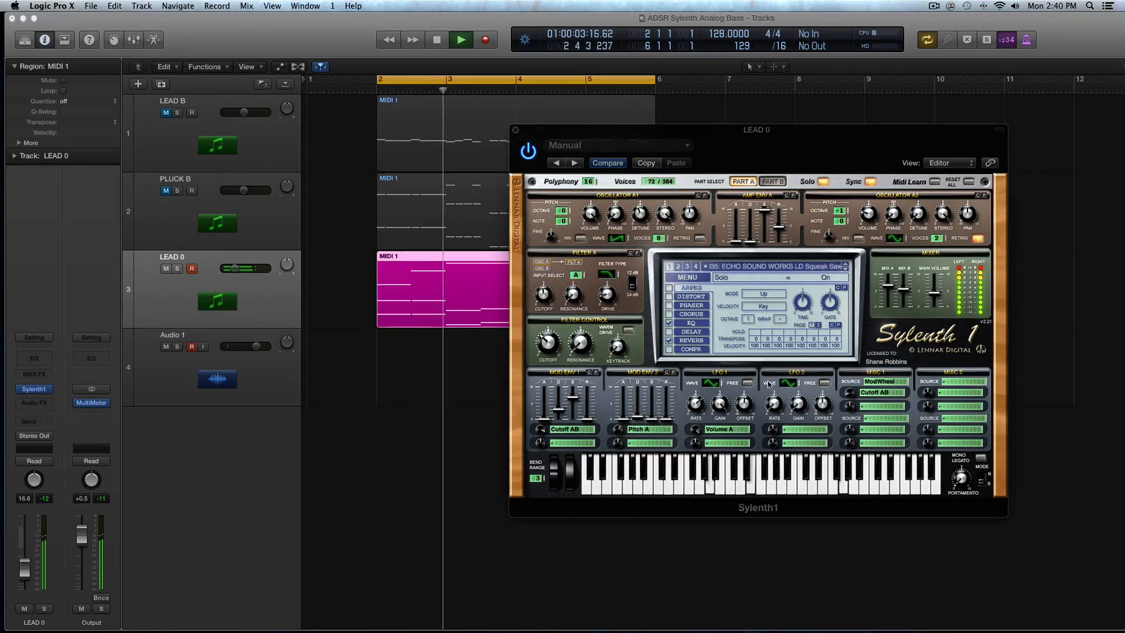
{"action": "left_click_drag", "start_coordinate": [694, 406], "coordinate": [694, 431]}
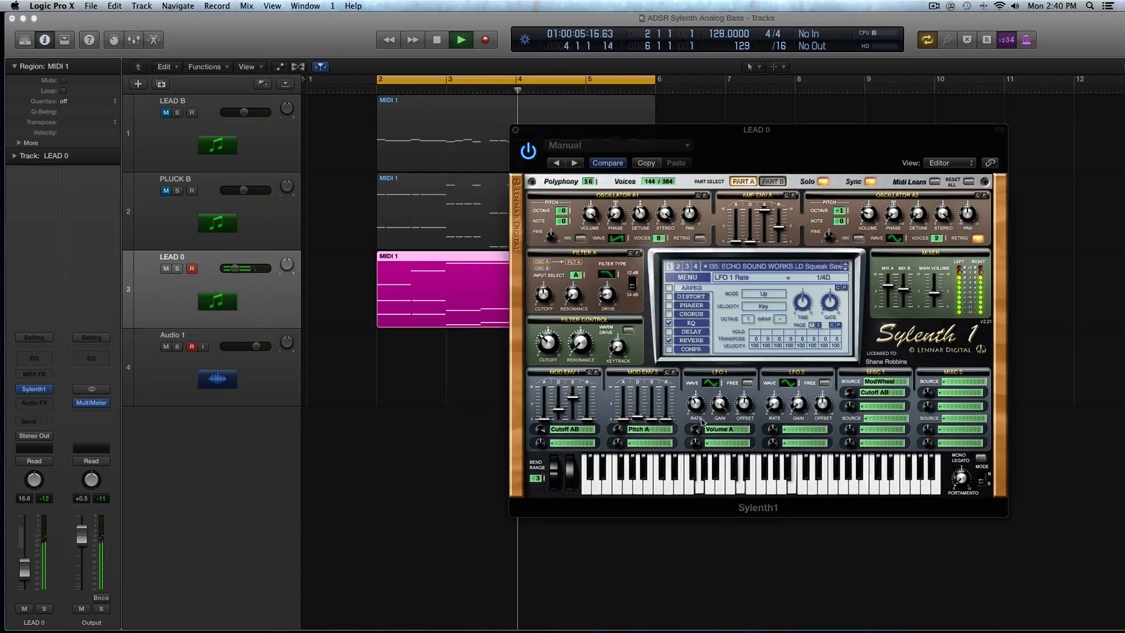
{"action": "key", "text": "space"}
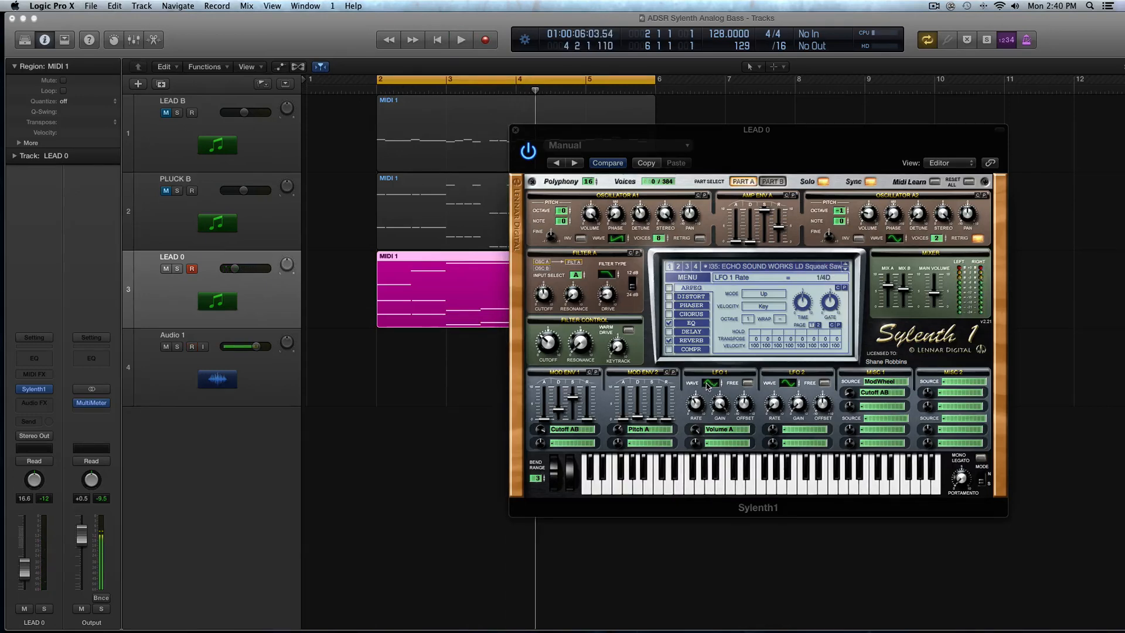
Step: Audition the lead while changing LFO 1's rate to 1/2T and 1/2D, and stop playback
{"action": "left_click", "coordinate": [707, 385]}
{"action": "key", "text": "space"}
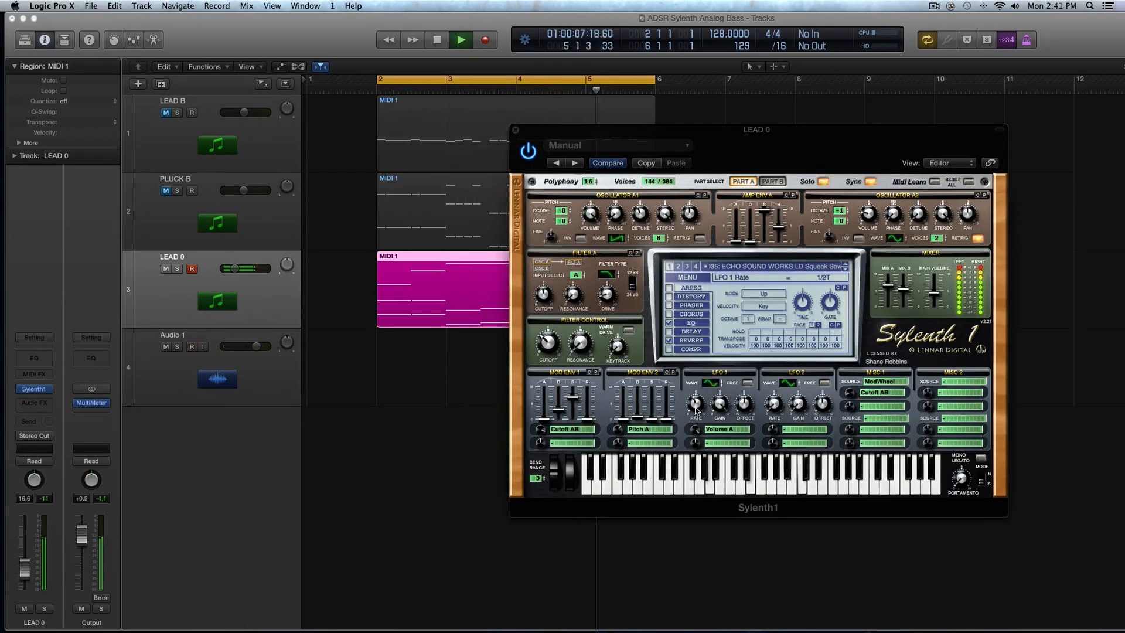
{"action": "mouse_move", "coordinate": [696, 410]}
{"action": "left_mouse_down"}
{"action": "mouse_move", "coordinate": [699, 383]}
{"action": "mouse_move", "coordinate": [697, 421]}
{"action": "left_mouse_up"}
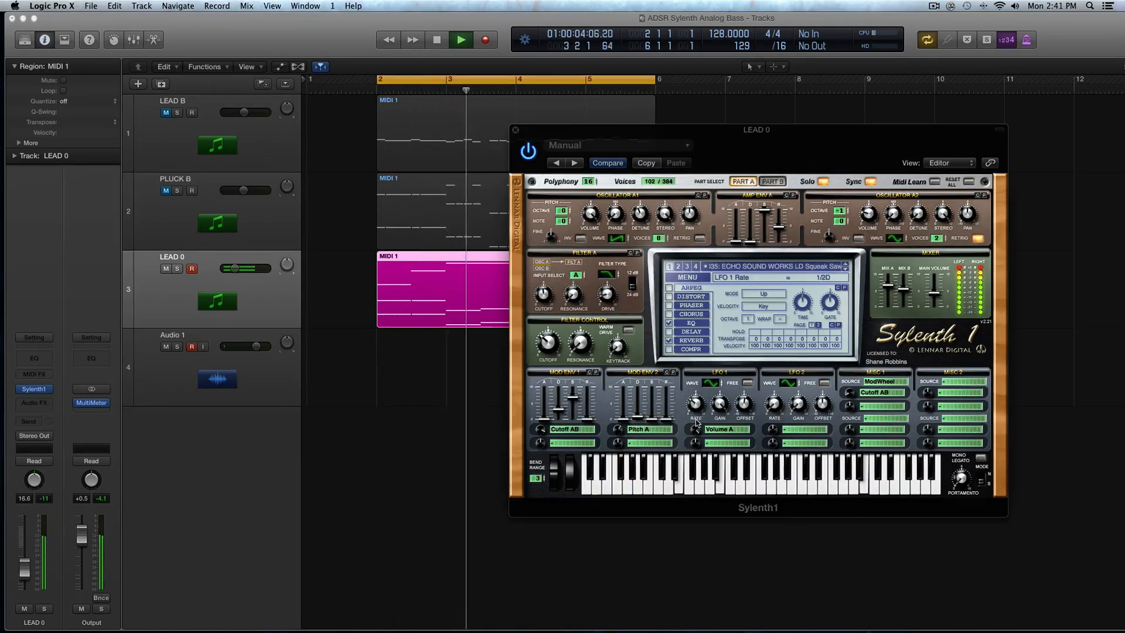
{"action": "key", "text": "space"}
Step: Look over LFO 1's first destination list without changing it, and turn off the synth's Solo mode
{"action": "left_click", "coordinate": [727, 429]}
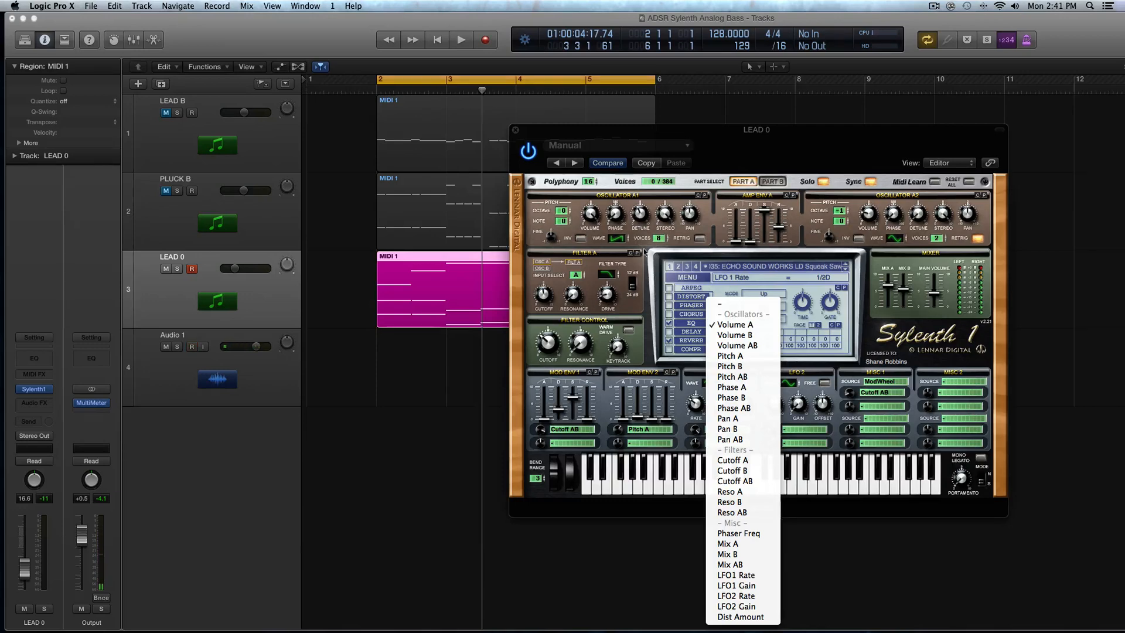
{"action": "left_click", "coordinate": [885, 204]}
{"action": "left_click", "coordinate": [821, 182]}
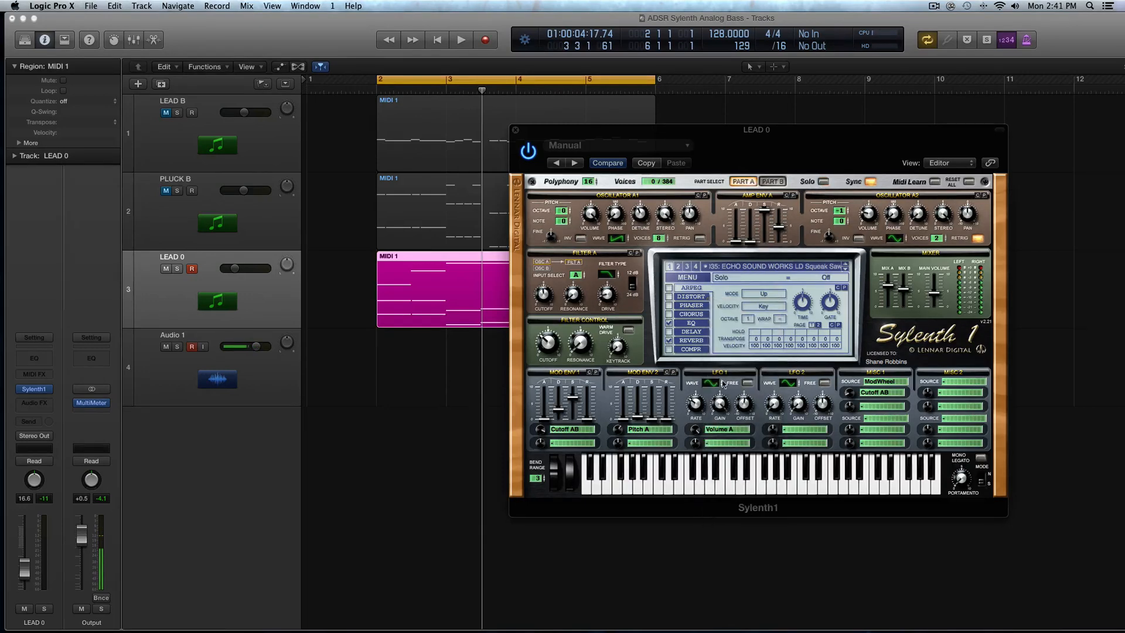
Step: Try Volume B as LFO 1's first destination, and view Part B before returning to Part A
{"action": "left_click", "coordinate": [717, 435]}
{"action": "left_click", "coordinate": [754, 337]}
{"action": "left_click", "coordinate": [773, 182]}
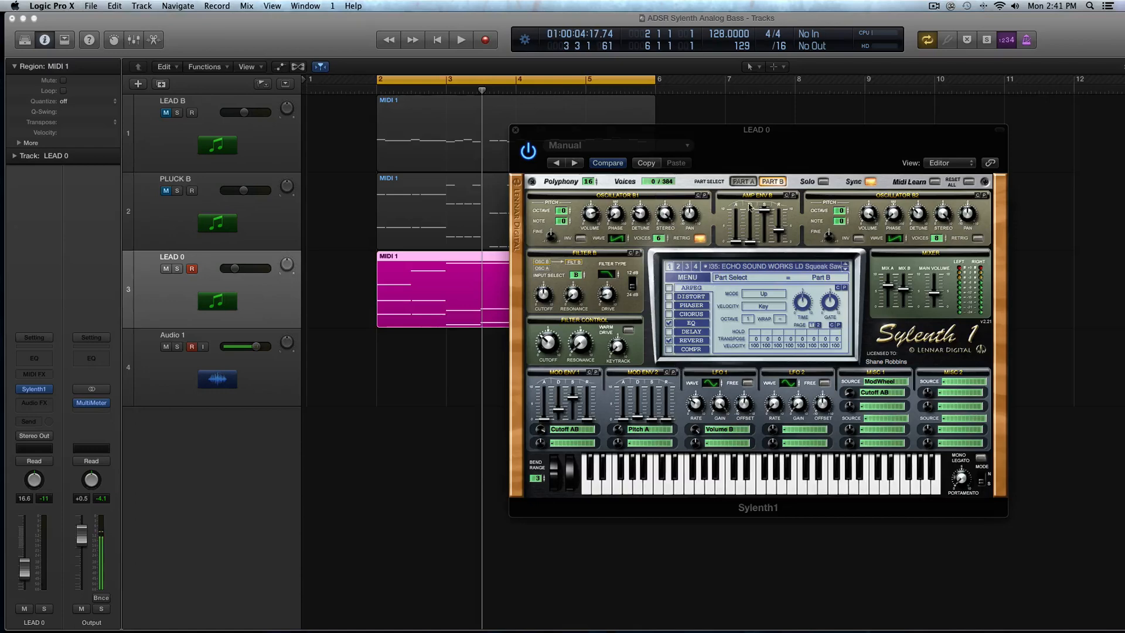
{"action": "left_click", "coordinate": [743, 182]}
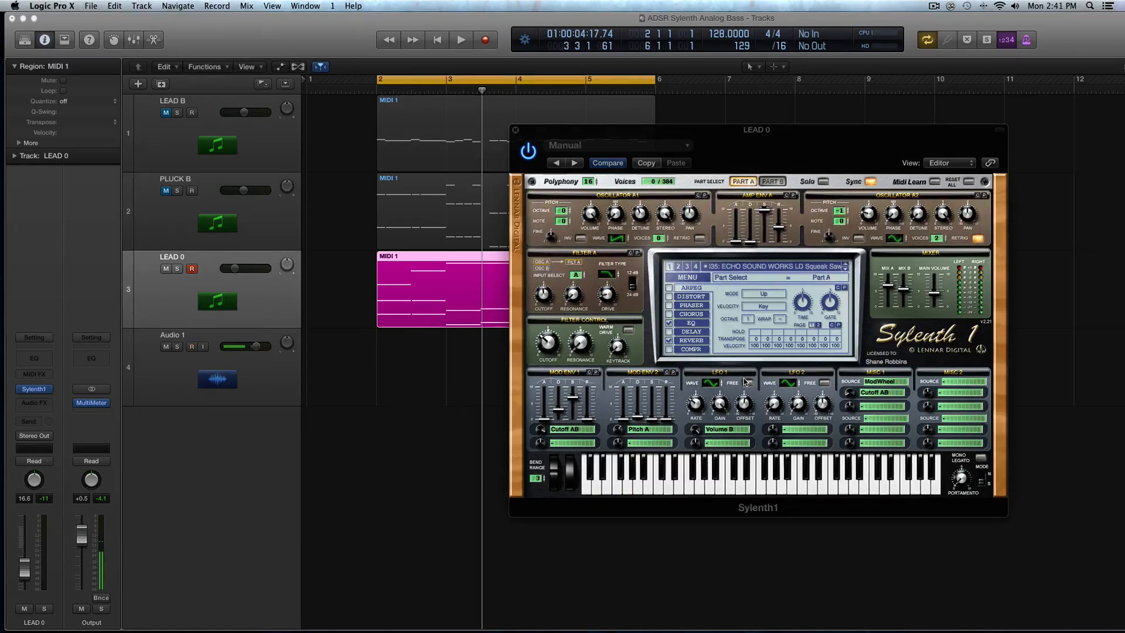
Step: Route LFO 1's first destination to Volume A and LFO 2's first destination to Volume B
{"action": "left_click", "coordinate": [720, 429]}
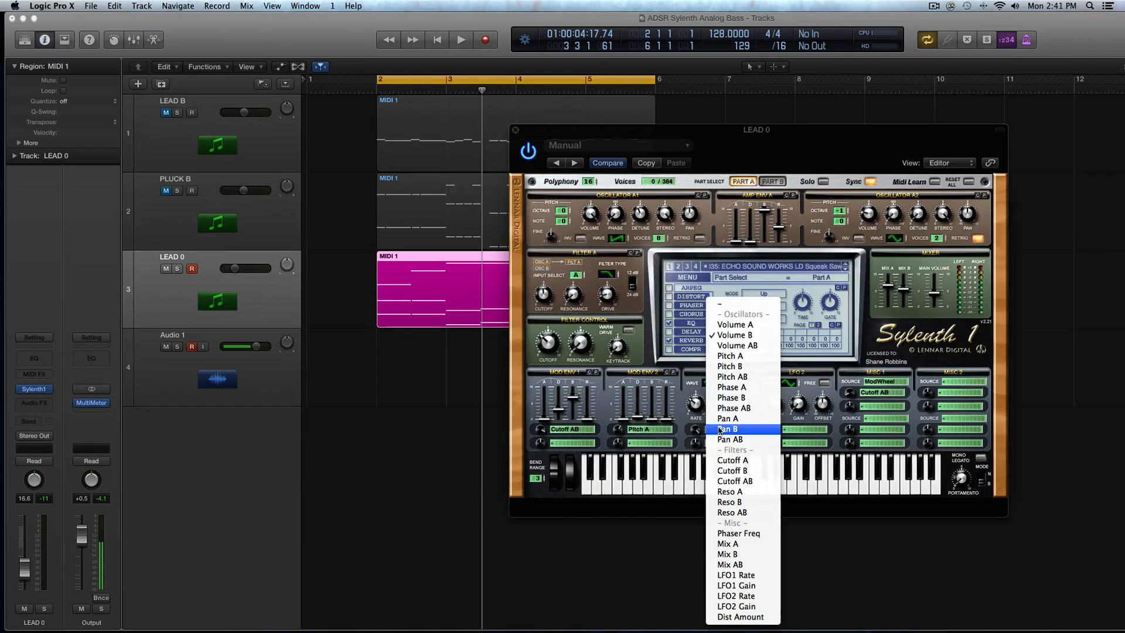
{"action": "left_click", "coordinate": [753, 325]}
{"action": "left_click", "coordinate": [807, 430]}
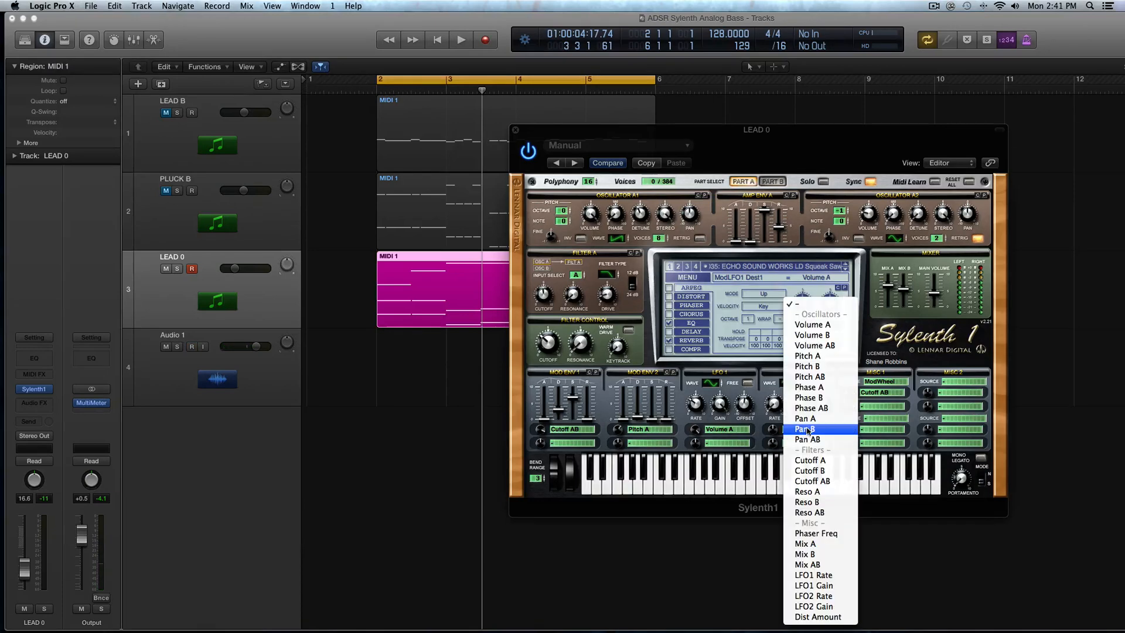
{"action": "left_click", "coordinate": [812, 335]}
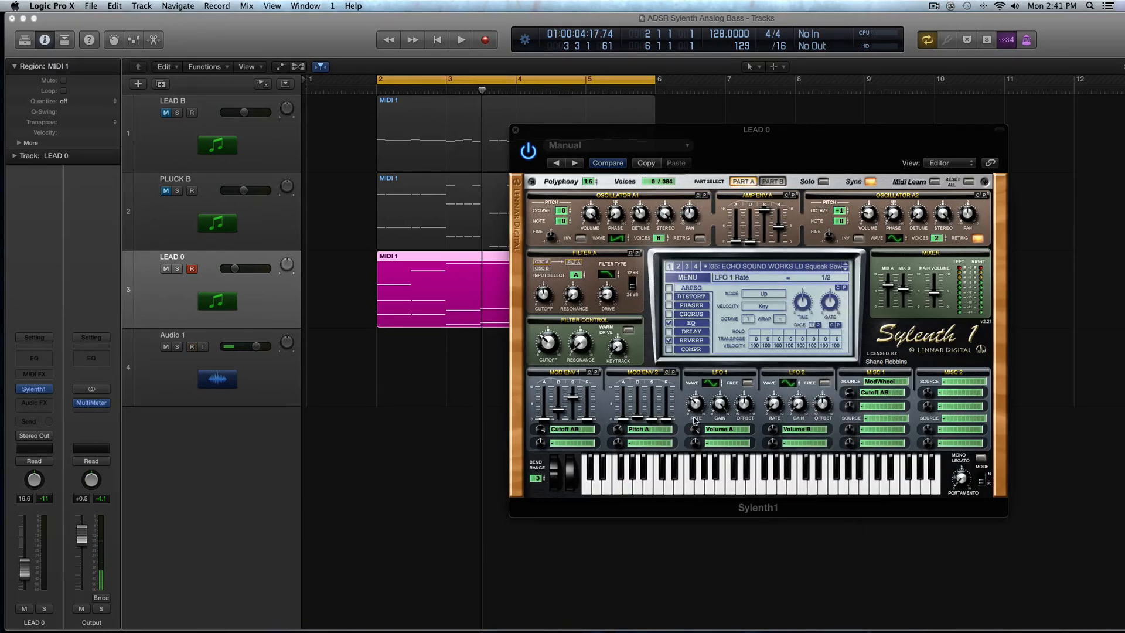
Step: Turn on LFO 1's Free mode, adjust its rate and set its gain to 8.14, and start playback
{"action": "left_click", "coordinate": [746, 383]}
{"action": "left_click_drag", "start_coordinate": [697, 403], "coordinate": [720, 435]}
{"action": "key", "text": "space"}
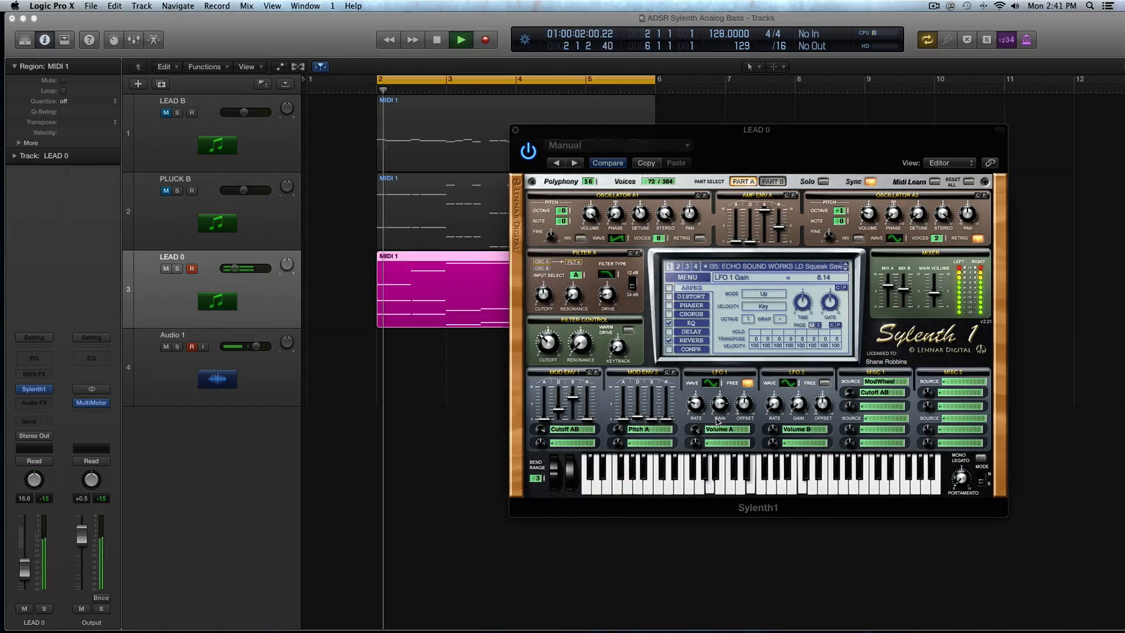
Step: Set LFO 2's first destination amount to 10.00, turn on Free mode, and set its rate to 0.20 Hz and gain to 2.10
{"action": "left_click", "coordinate": [774, 430]}
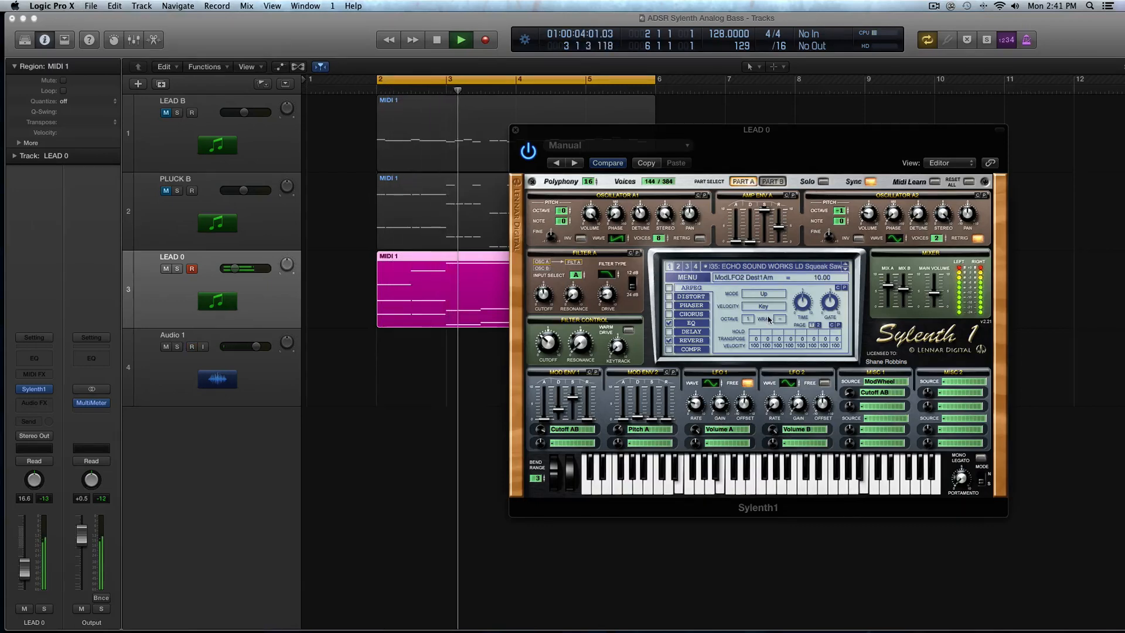
{"action": "left_click", "coordinate": [772, 403]}
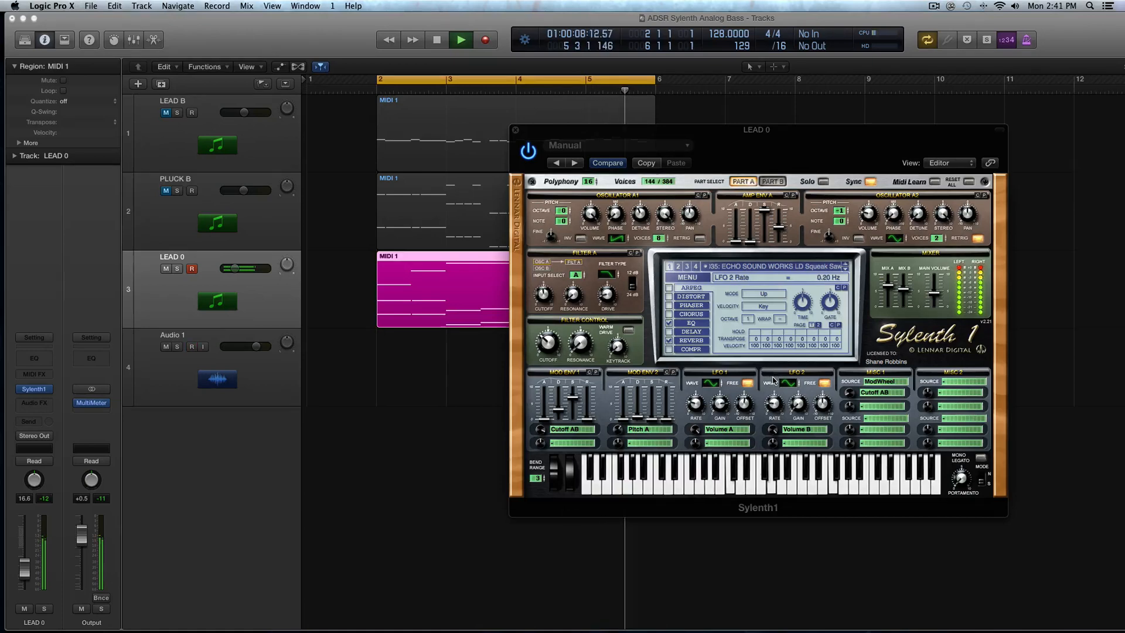
{"action": "left_click_drag", "start_coordinate": [797, 403], "coordinate": [783, 349]}
Step: Lower LFO 1's gain, change the LFO waveforms, and set the rates to 0.15 Hz for LFO 1 and 0.14 Hz for LFO 2
{"action": "left_click_drag", "start_coordinate": [720, 403], "coordinate": [723, 463]}
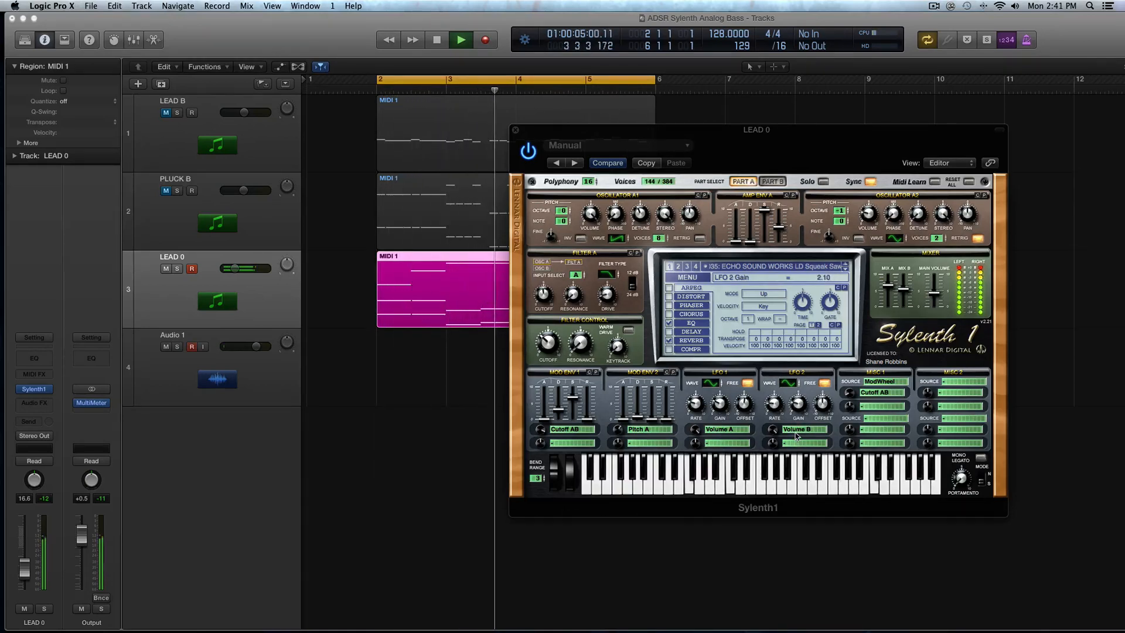
{"action": "left_click", "coordinate": [713, 382]}
{"action": "left_click", "coordinate": [713, 381]}
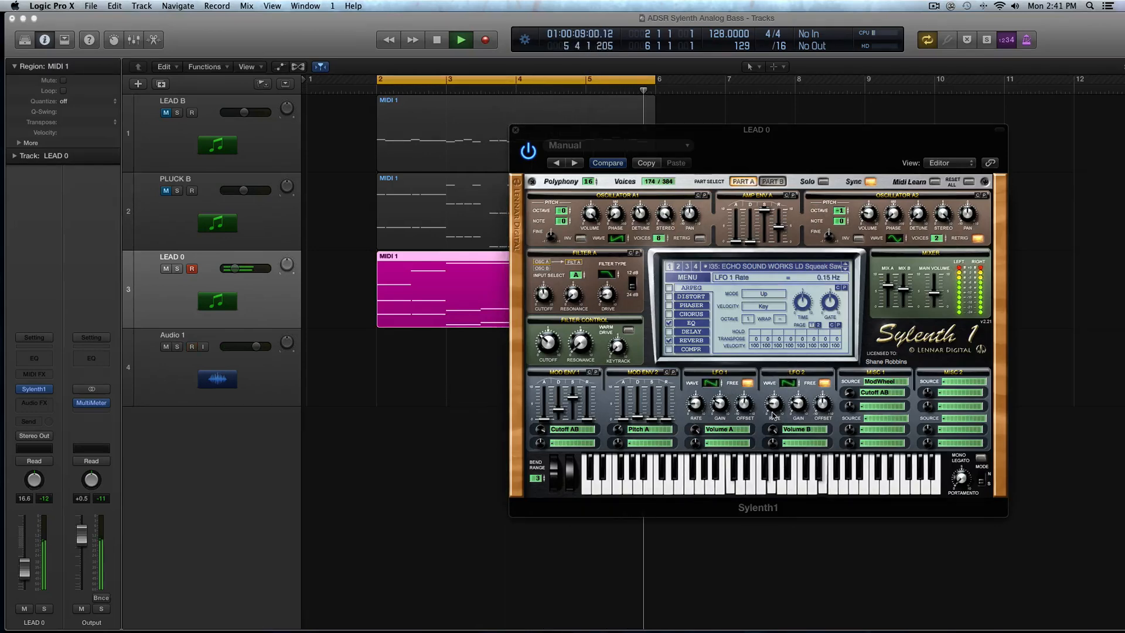
{"action": "left_click_drag", "start_coordinate": [773, 405], "coordinate": [772, 416]}
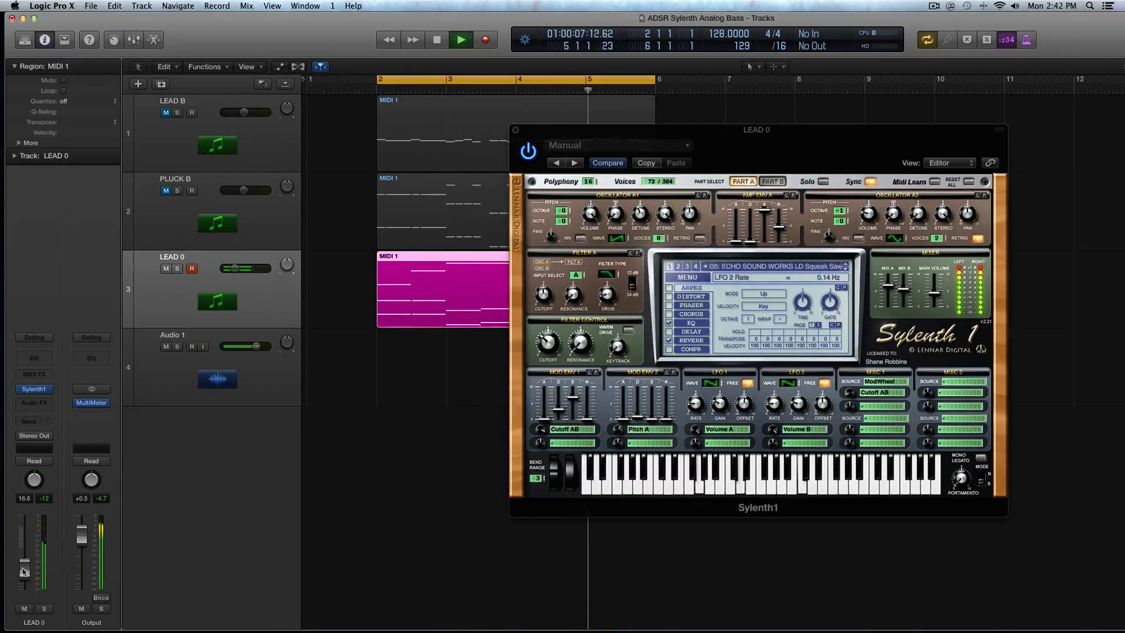
Step: Try a lower LEAD 0 channel level of -25.0 dB, stop playback, and raise the level to -11.0 dB
{"action": "left_click_drag", "start_coordinate": [24, 566], "coordinate": [25, 577]}
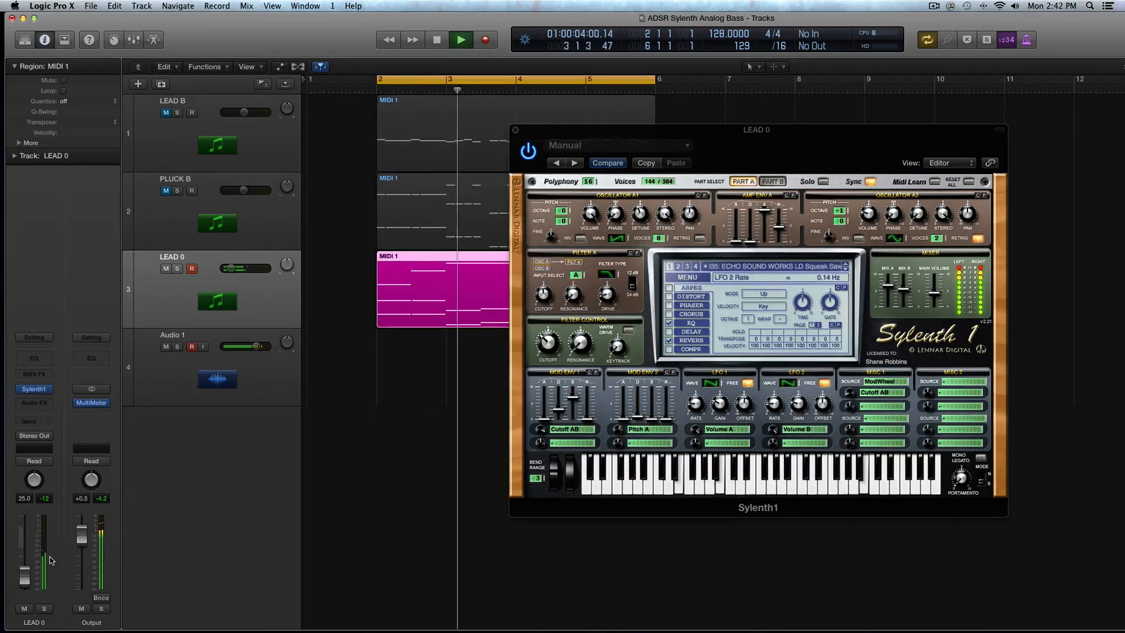
{"action": "key", "text": "space"}
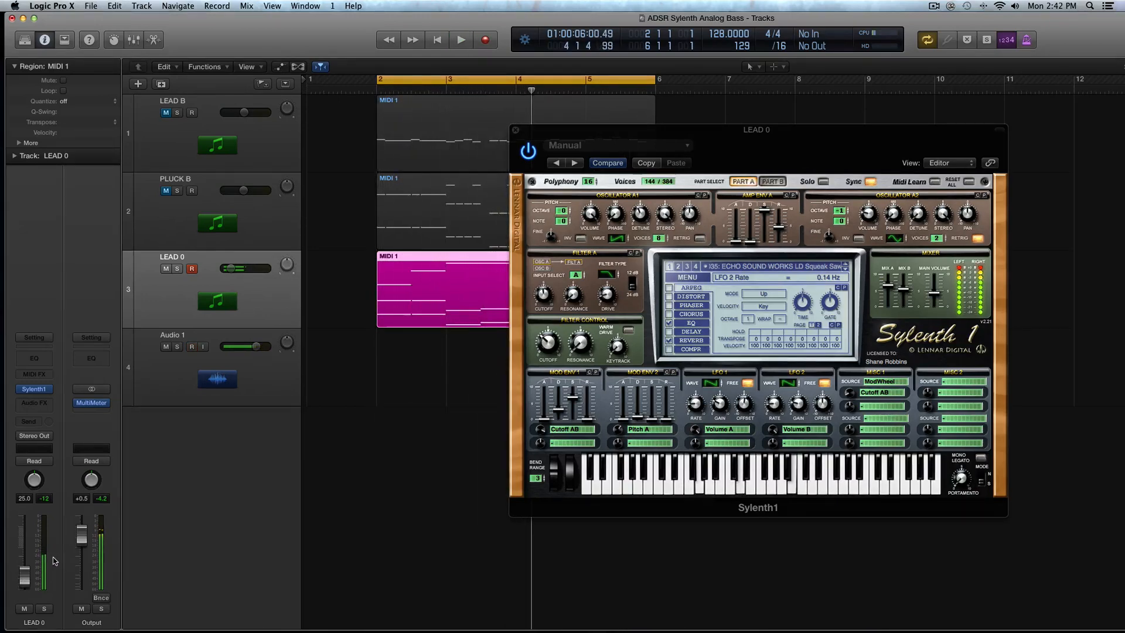
{"action": "left_click_drag", "start_coordinate": [24, 577], "coordinate": [25, 554]}
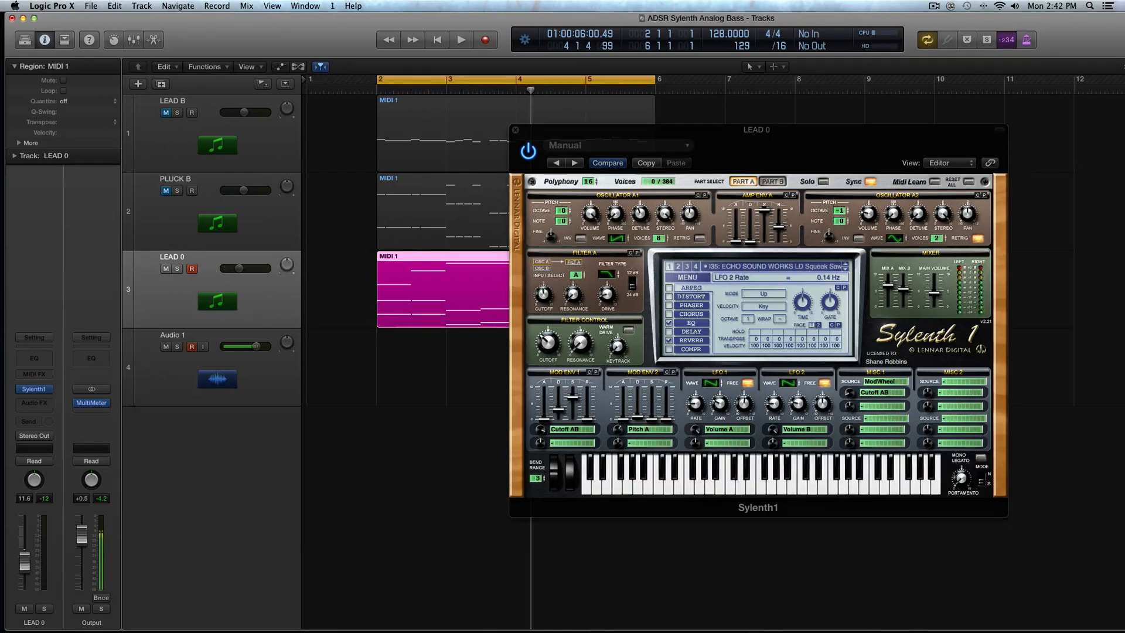
Step: Try Pan A as LFO 1's second destination, and clear that destination again
{"action": "left_click", "coordinate": [730, 431]}
{"action": "left_click", "coordinate": [809, 442]}
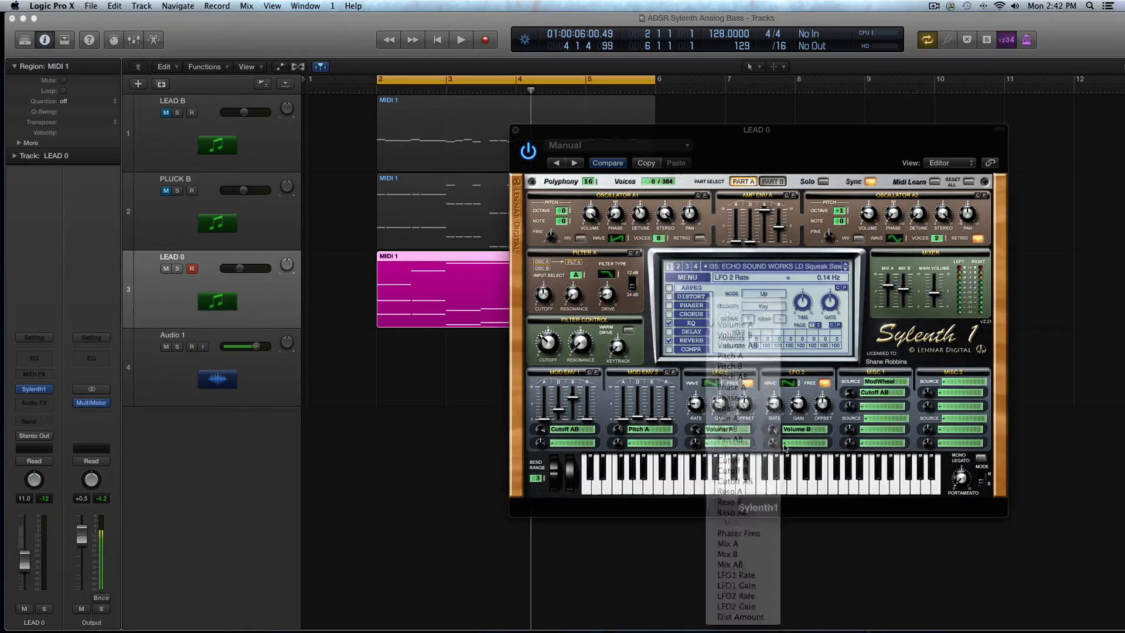
{"action": "left_click", "coordinate": [736, 443]}
{"action": "left_click", "coordinate": [729, 418]}
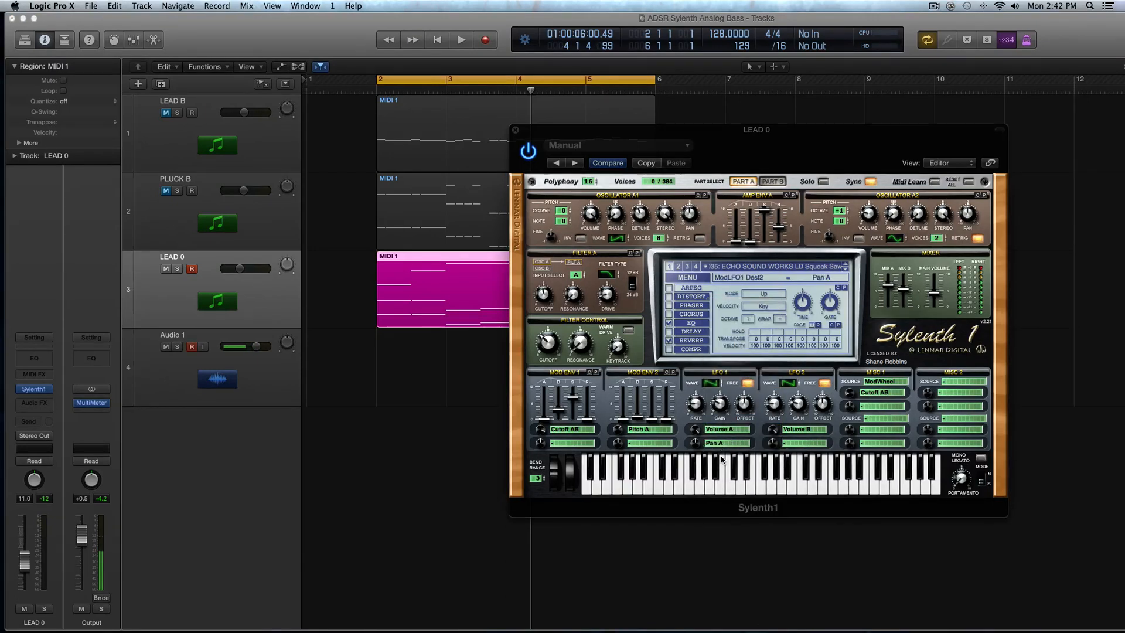
{"action": "left_click", "coordinate": [717, 443]}
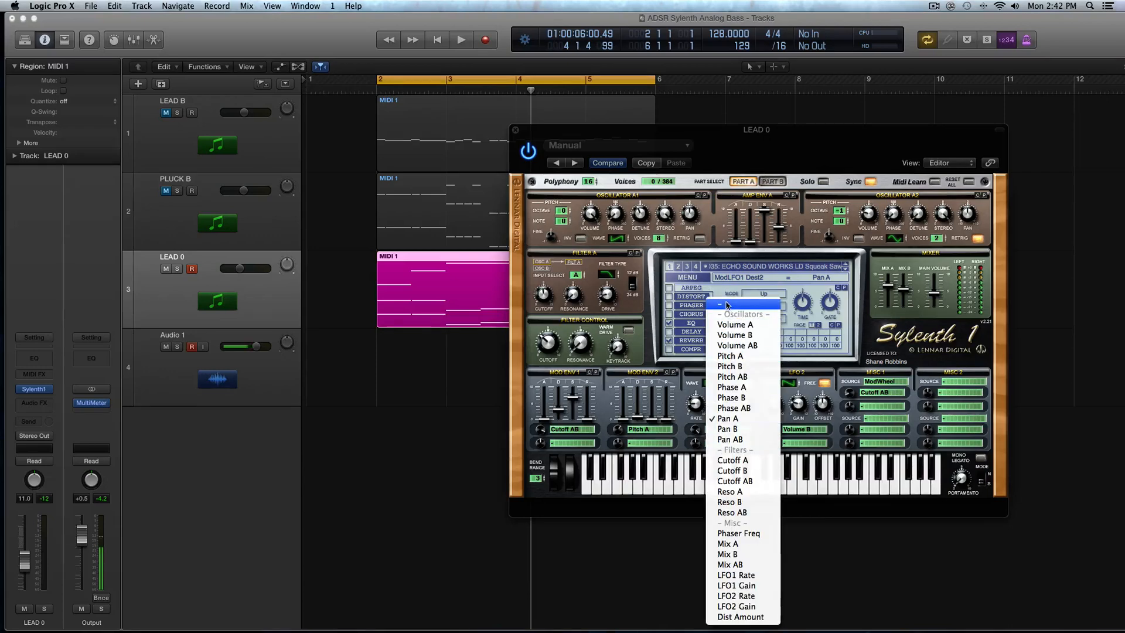
{"action": "left_click", "coordinate": [731, 305]}
Step: Clear LFO 2's first destination, and route LFO 1's first destination to Pitch A with an amount of 9.24
{"action": "left_click", "coordinate": [792, 427]}
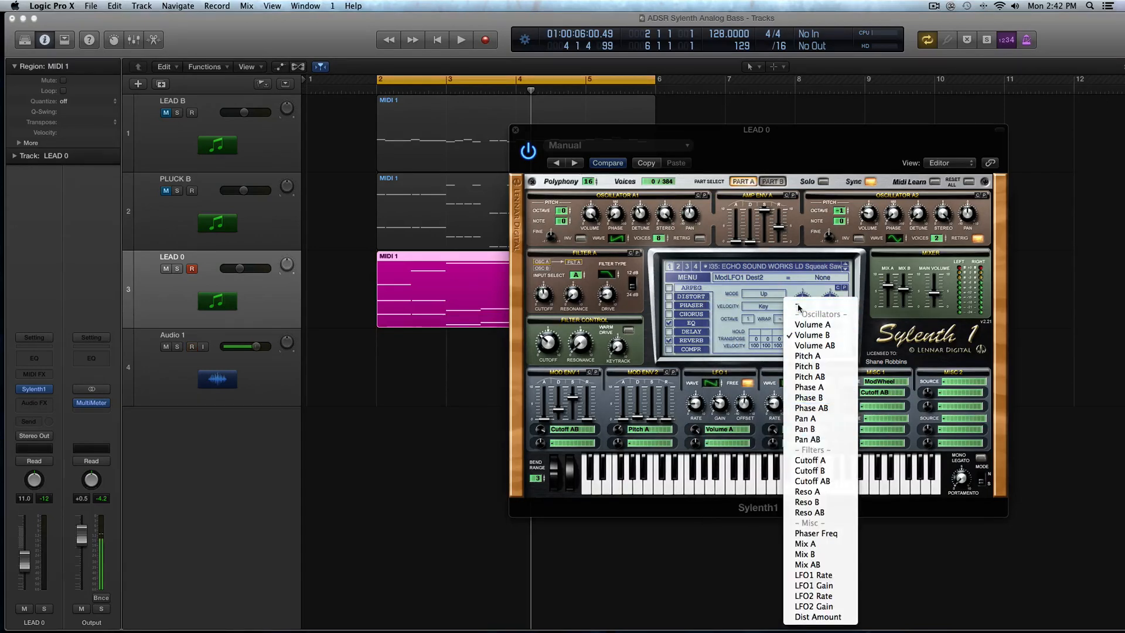
{"action": "left_click", "coordinate": [799, 305]}
{"action": "left_click", "coordinate": [730, 430]}
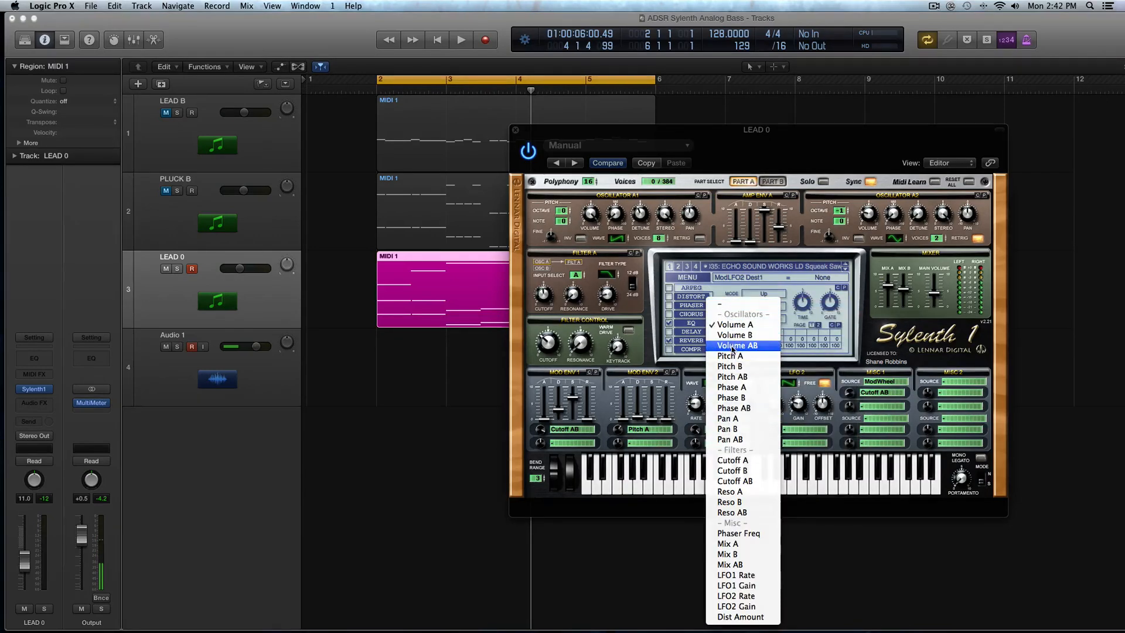
{"action": "left_click", "coordinate": [734, 357]}
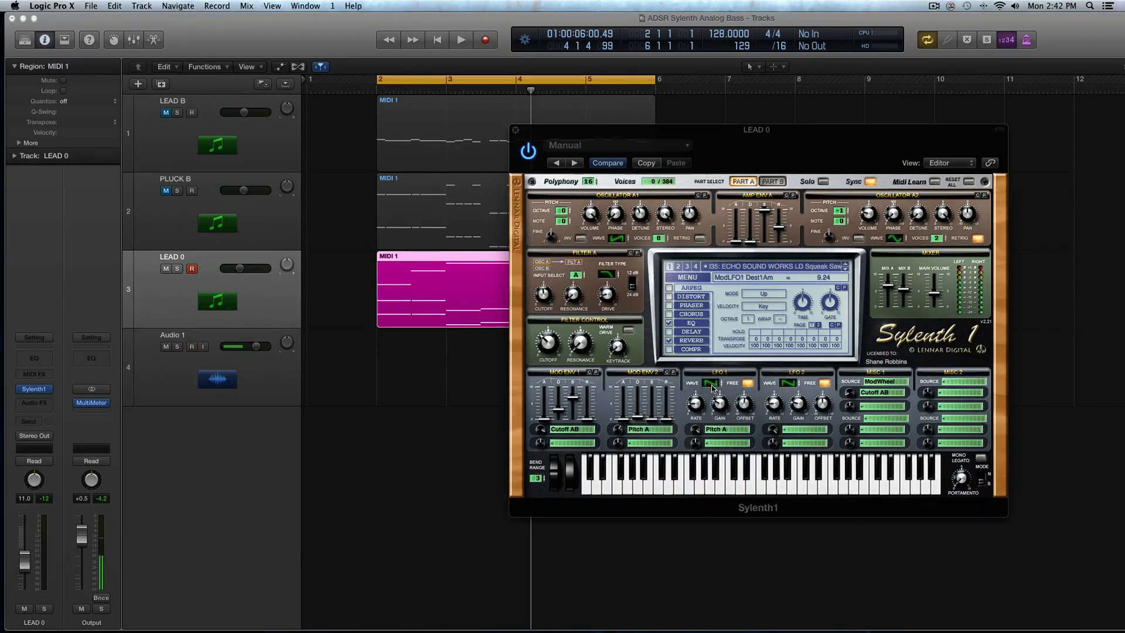
Step: Try LFO 1's waveforms, including SmpHold, and audition the pitch modulation with Free mode off and gain at 10.00
{"action": "left_click_drag", "start_coordinate": [715, 371], "coordinate": [709, 336]}
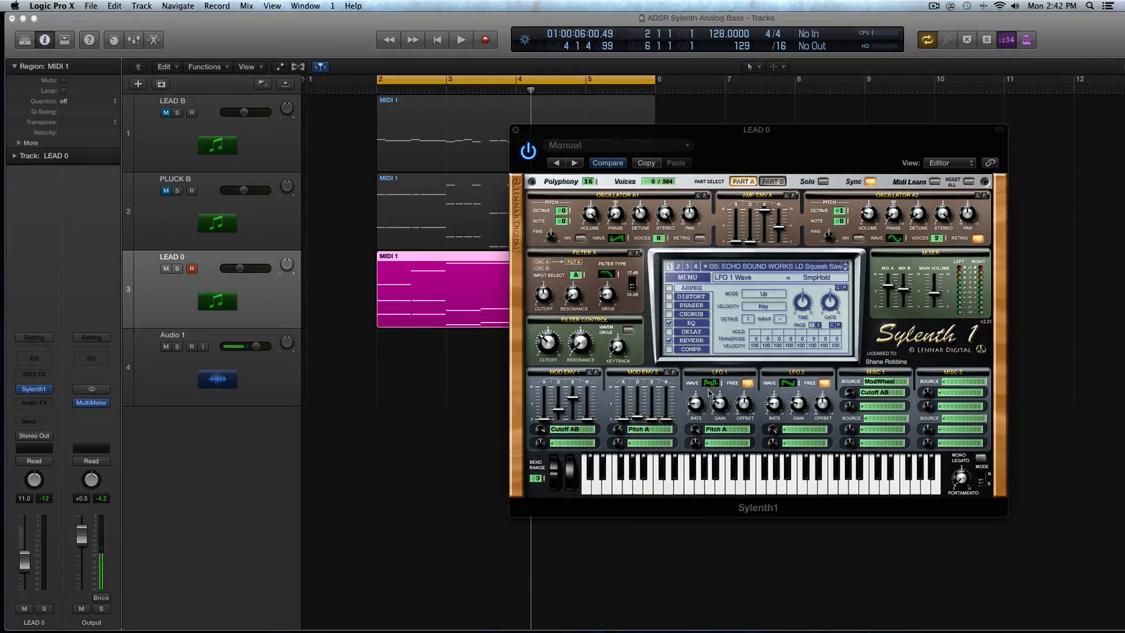
{"action": "left_click_drag", "start_coordinate": [709, 394], "coordinate": [711, 408]}
{"action": "key", "text": "space"}
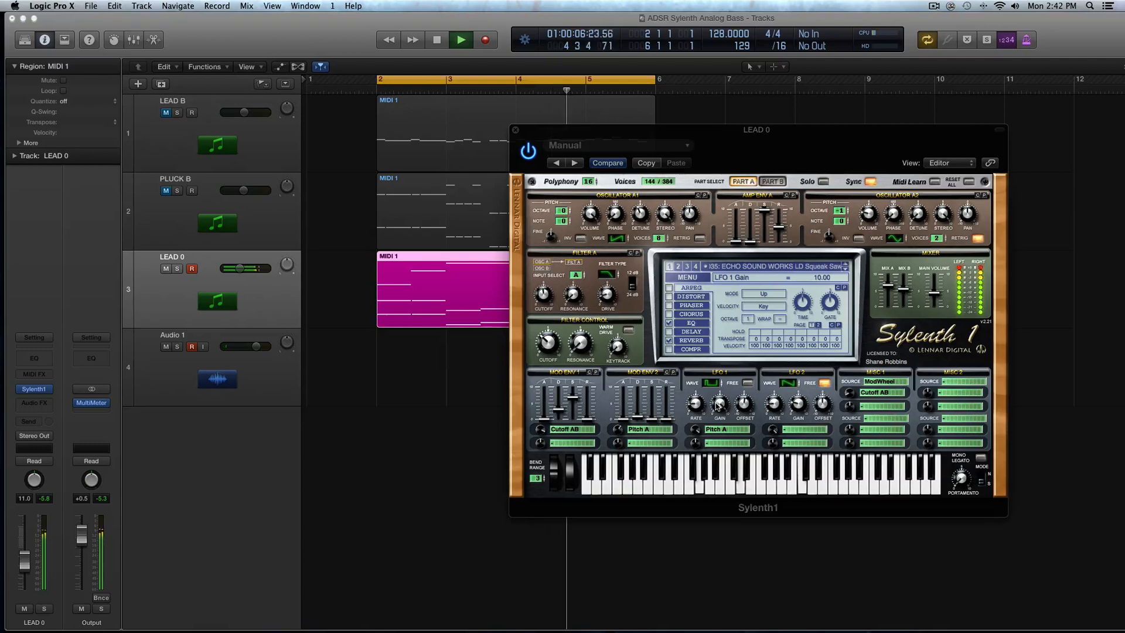
{"action": "key", "text": "space"}
Step: Set LFO 1's rate to 1/16D and its waveform to Sine while auditioning the lead
{"action": "left_click", "coordinate": [696, 404]}
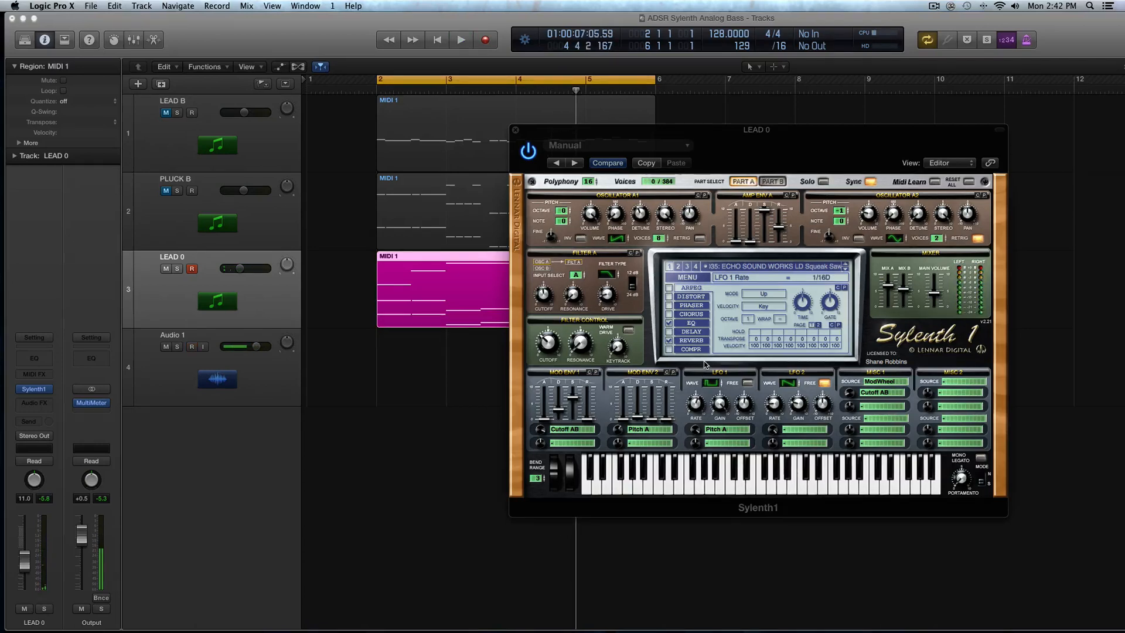
{"action": "key", "text": "space"}
{"action": "left_click", "coordinate": [711, 382]}
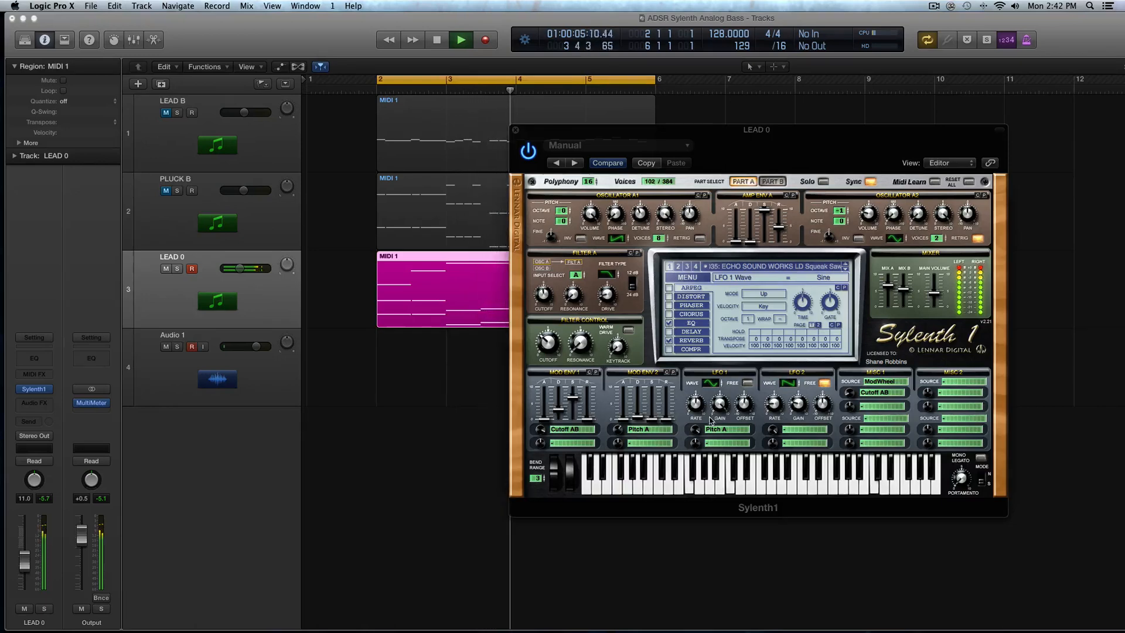
{"action": "key", "text": "space"}
Step: Audition the lead with LFO 1's gain and its first destination amount both reduced to 0.00
{"action": "key", "text": "space"}
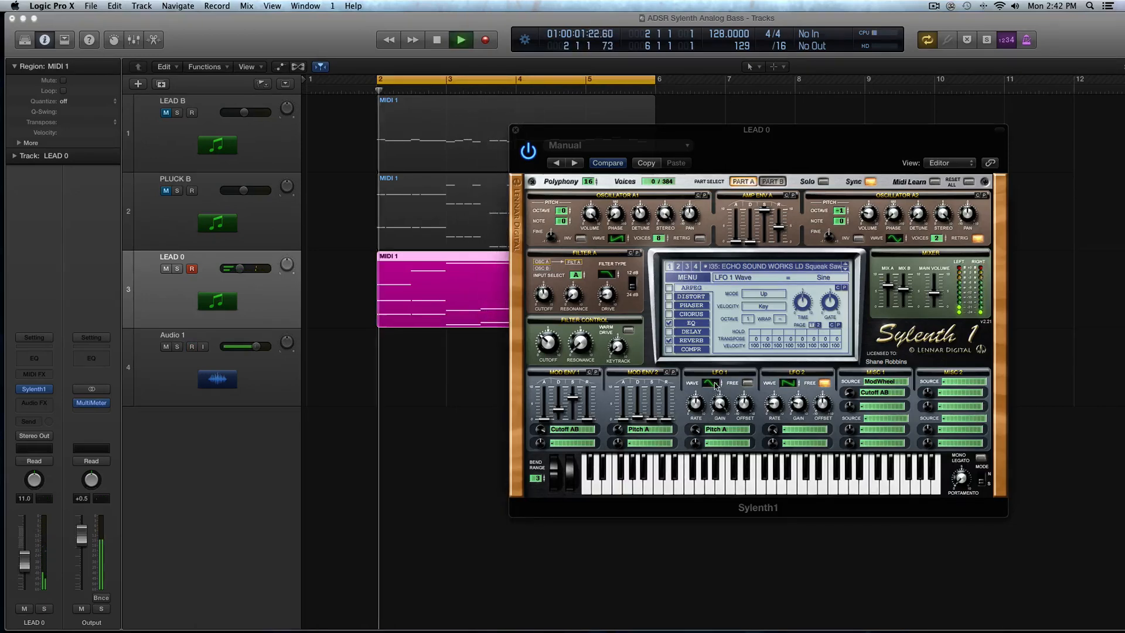
{"action": "key", "text": "space"}
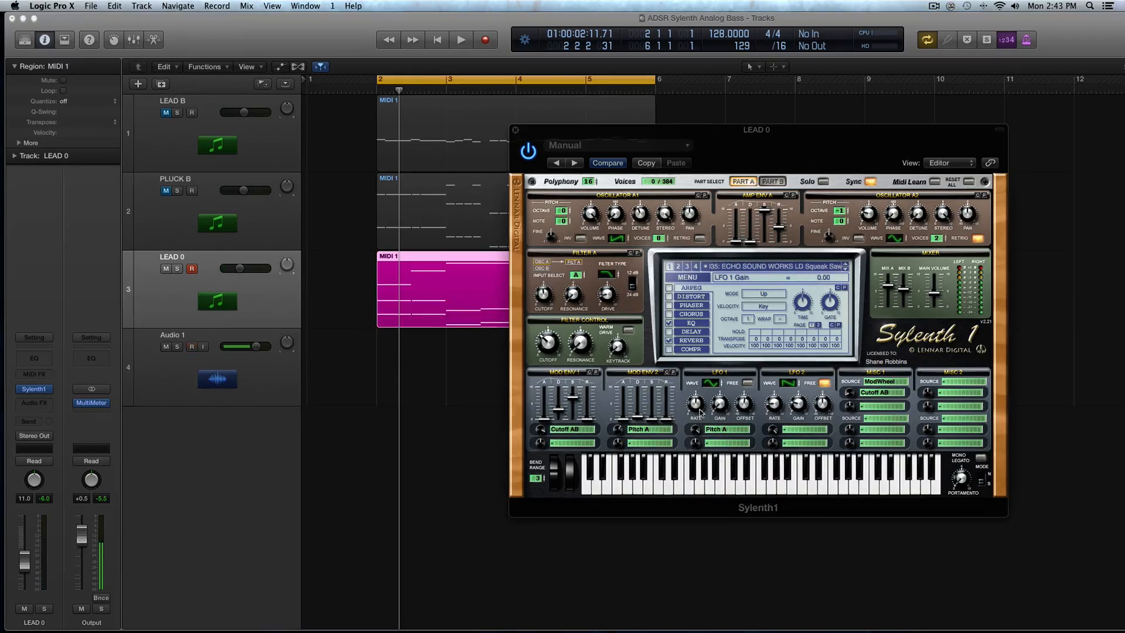
{"action": "key", "text": "space"}
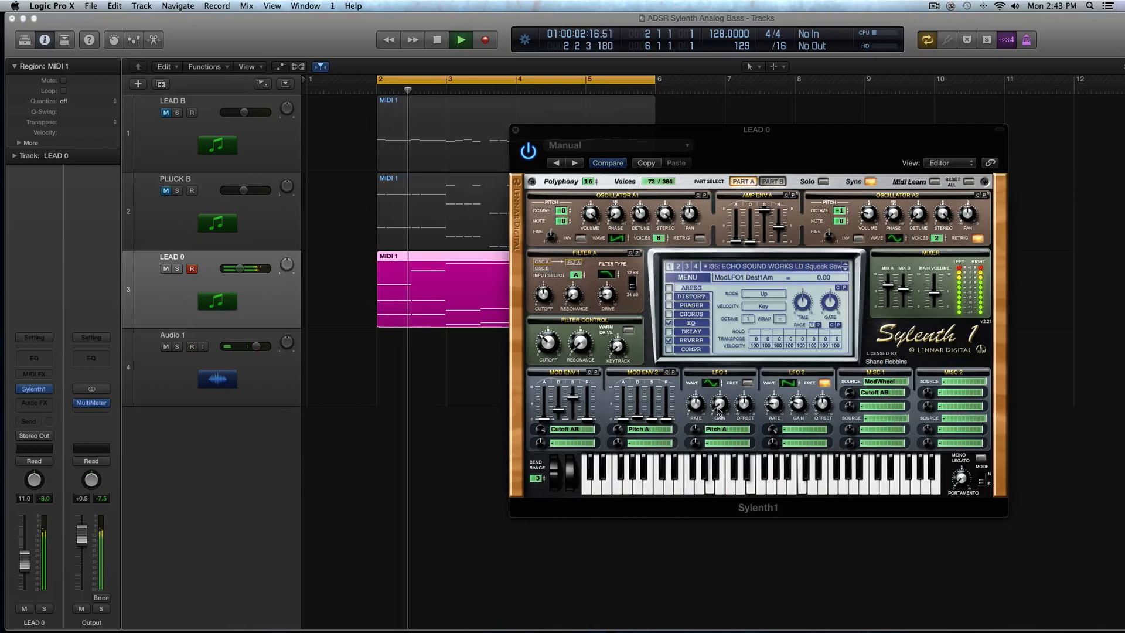
Step: Turn on LFO 1's Free mode, and set its Pitch A amount to 0.29 and its rate to 0.92 Hz
{"action": "left_click", "coordinate": [748, 384]}
{"action": "left_click_drag", "start_coordinate": [695, 404], "coordinate": [701, 426]}
{"action": "left_click_drag", "start_coordinate": [699, 426], "coordinate": [699, 427]}
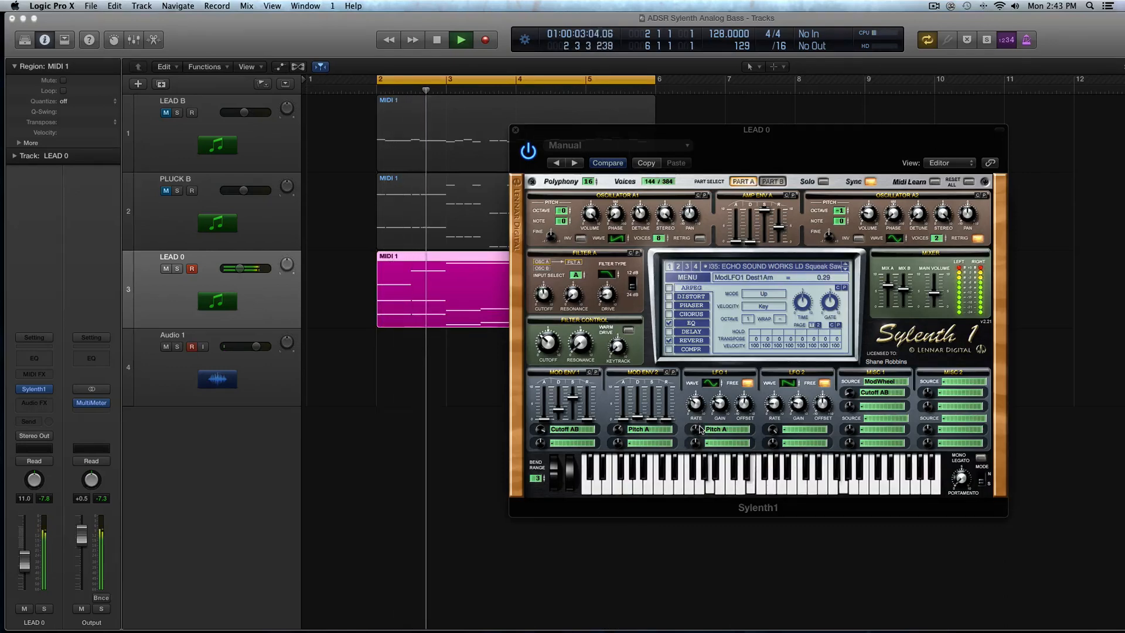
{"action": "left_click", "coordinate": [696, 405]}
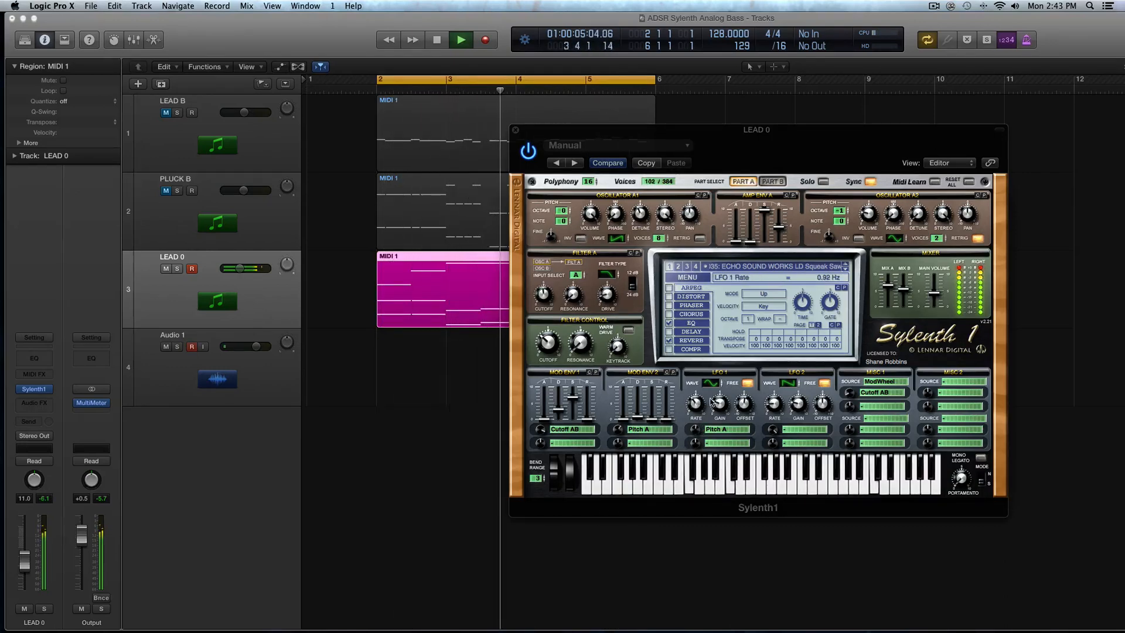
Step: Adjust LFO 1's gain to 3.76 and 4.82, sweep its rate, and turn off Free mode during playback
{"action": "left_click", "coordinate": [719, 404]}
{"action": "left_click_drag", "start_coordinate": [716, 385], "coordinate": [713, 381]}
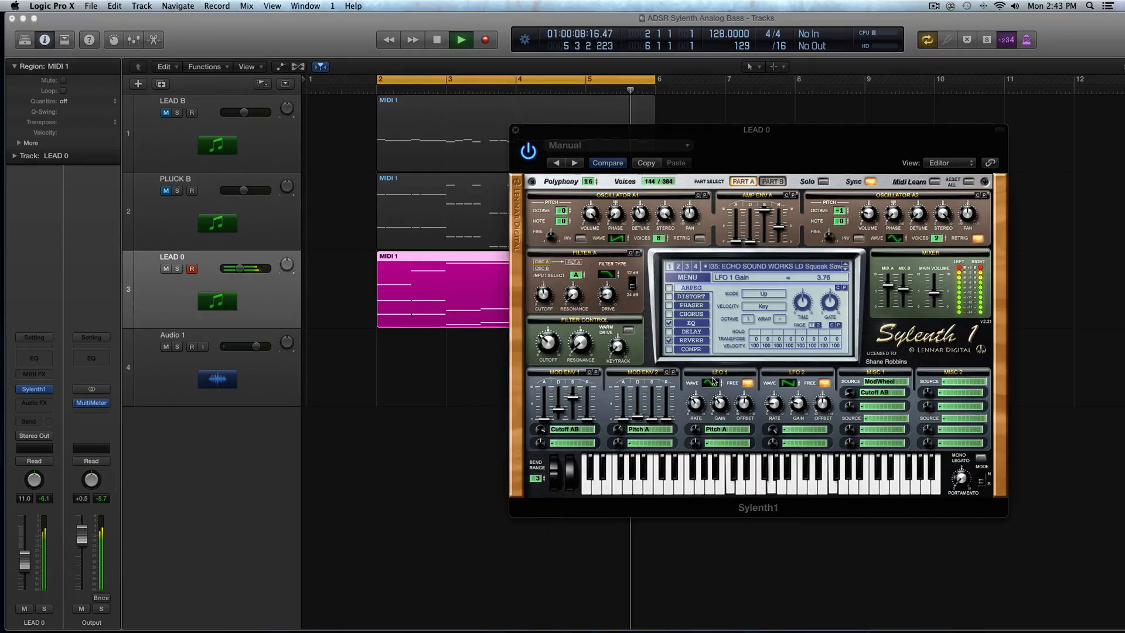
{"action": "left_click", "coordinate": [695, 404]}
{"action": "left_click_drag", "start_coordinate": [698, 374], "coordinate": [699, 412]}
{"action": "left_click", "coordinate": [747, 382]}
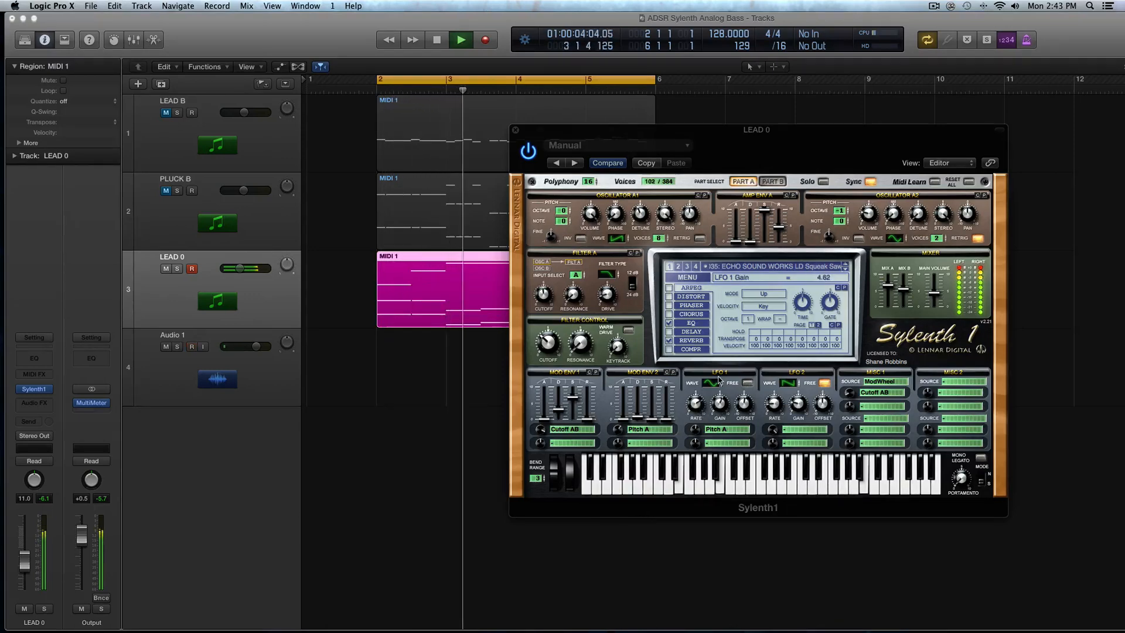
Step: Stop playback, route LFO 1 to Pitch B and then to Pitch AB, and check both Part B and Part A
{"action": "key", "text": "space"}
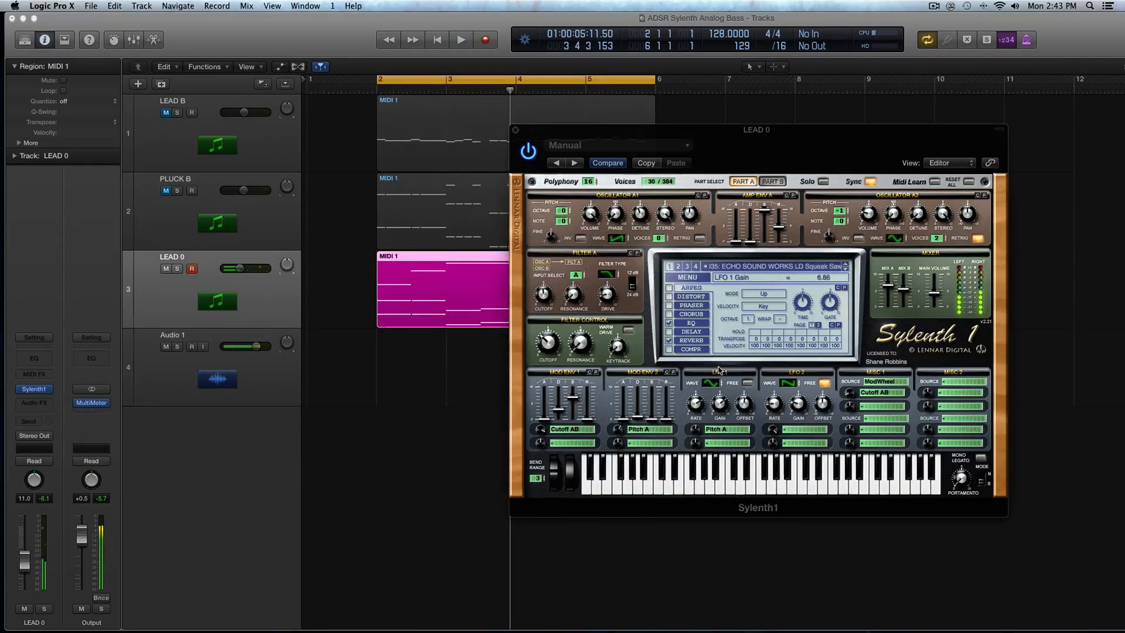
{"action": "left_click", "coordinate": [721, 432]}
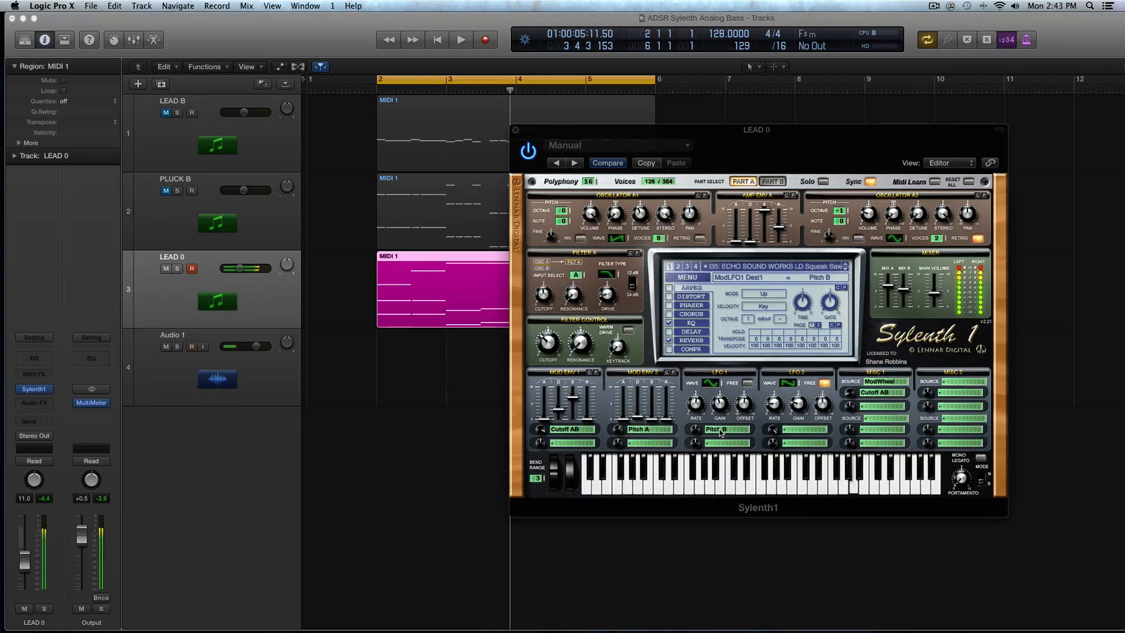
{"action": "left_click", "coordinate": [720, 432]}
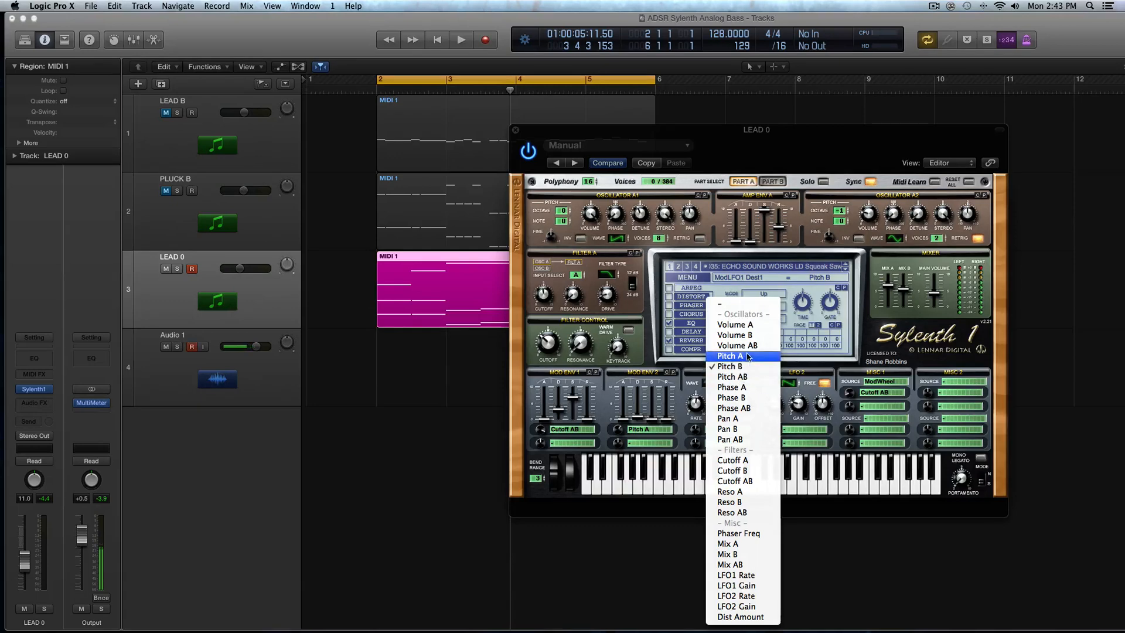
{"action": "left_click", "coordinate": [735, 377]}
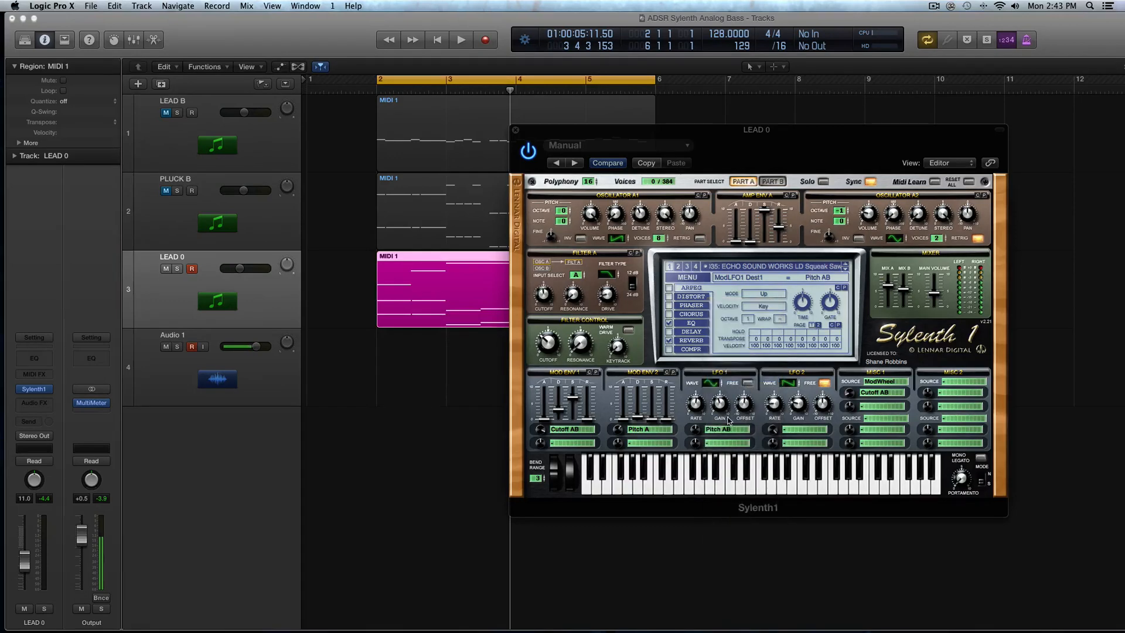
{"action": "left_click", "coordinate": [770, 183]}
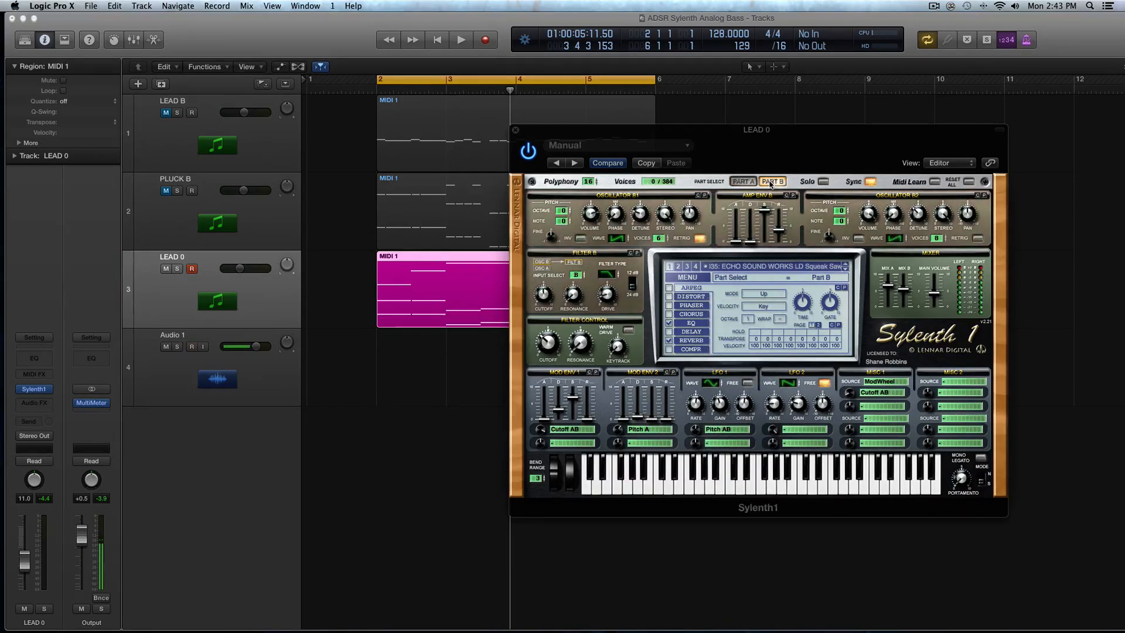
{"action": "left_click", "coordinate": [742, 181]}
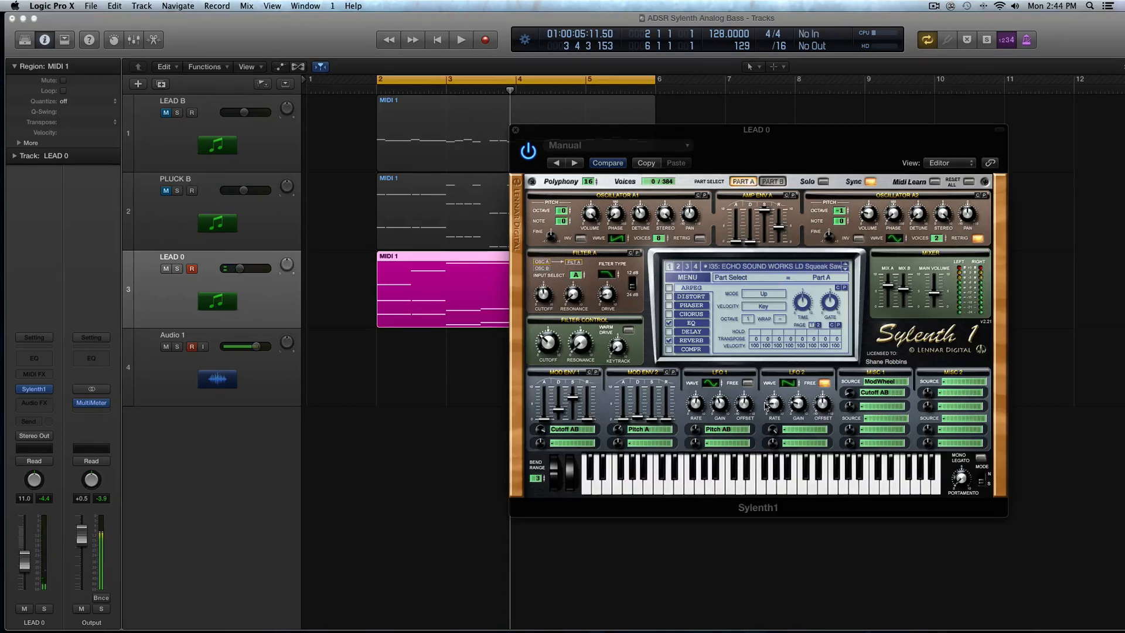
Step: Set LFO 1's Pitch AB amount to 0.19, its waveform to Saw and its rate to 1/4
{"action": "mouse_move", "coordinate": [693, 409]}
{"action": "scroll", "coordinate": [692, 406], "scroll_direction": "down", "scroll_amount": 3}
{"action": "left_click_drag", "start_coordinate": [717, 408], "coordinate": [717, 420]}
{"action": "left_click", "coordinate": [694, 433]}
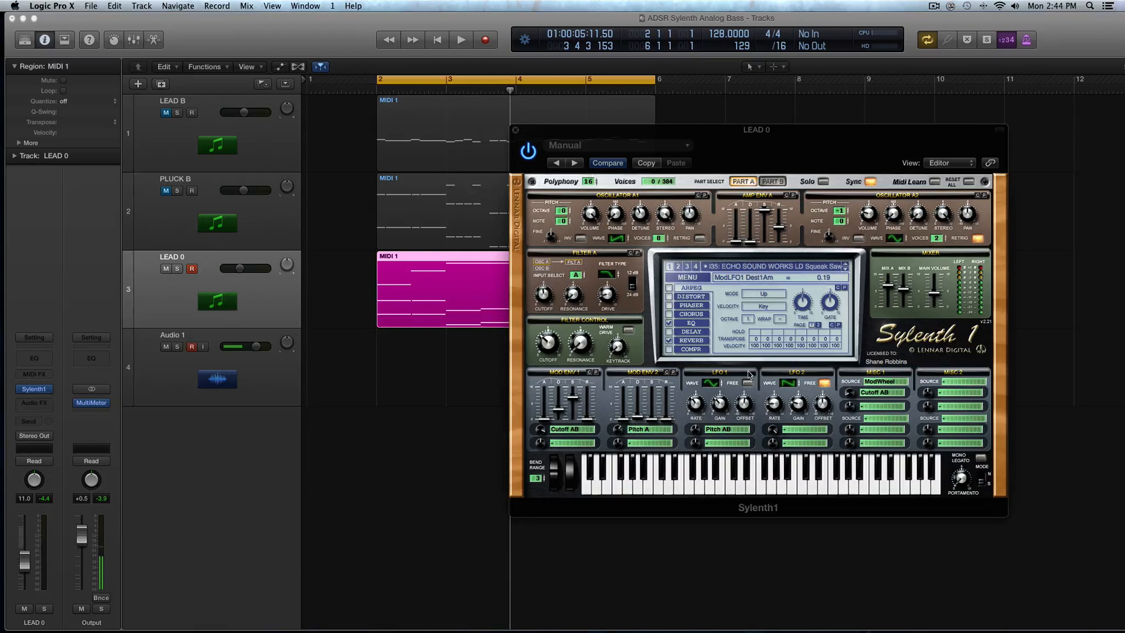
{"action": "left_click", "coordinate": [711, 382]}
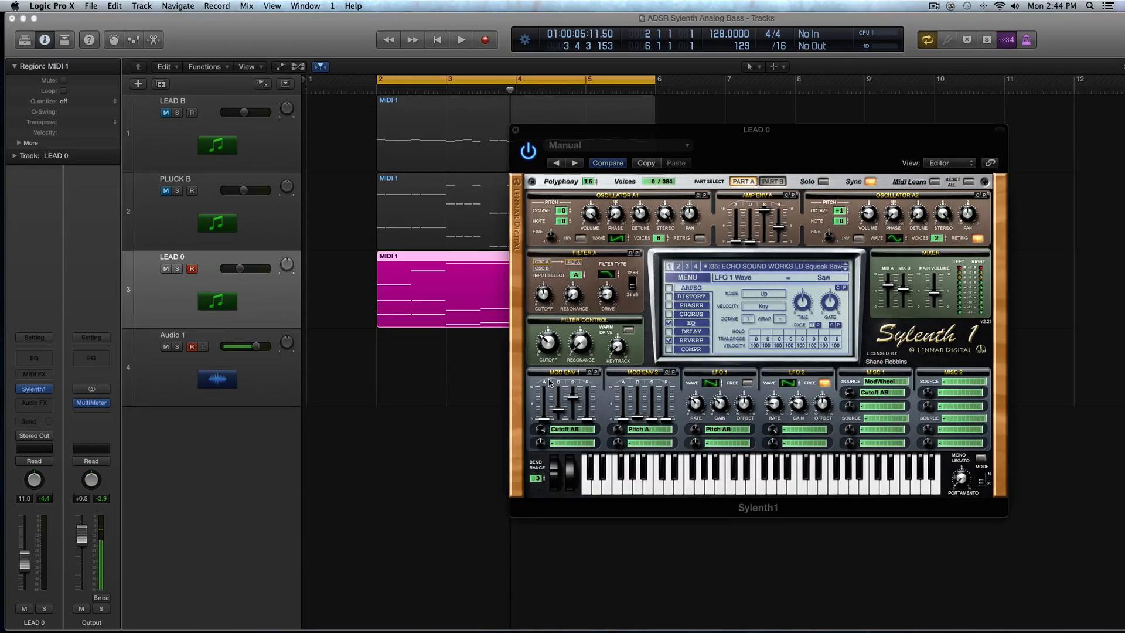
{"action": "left_click", "coordinate": [695, 403]}
{"action": "left_click_drag", "start_coordinate": [696, 404], "coordinate": [695, 402]}
Step: Route Mod Env 2 to LFO1 Gain with attack 5.86 and amount 6.95, and set LFO 1's rate to 1/16
{"action": "left_click", "coordinate": [630, 427]}
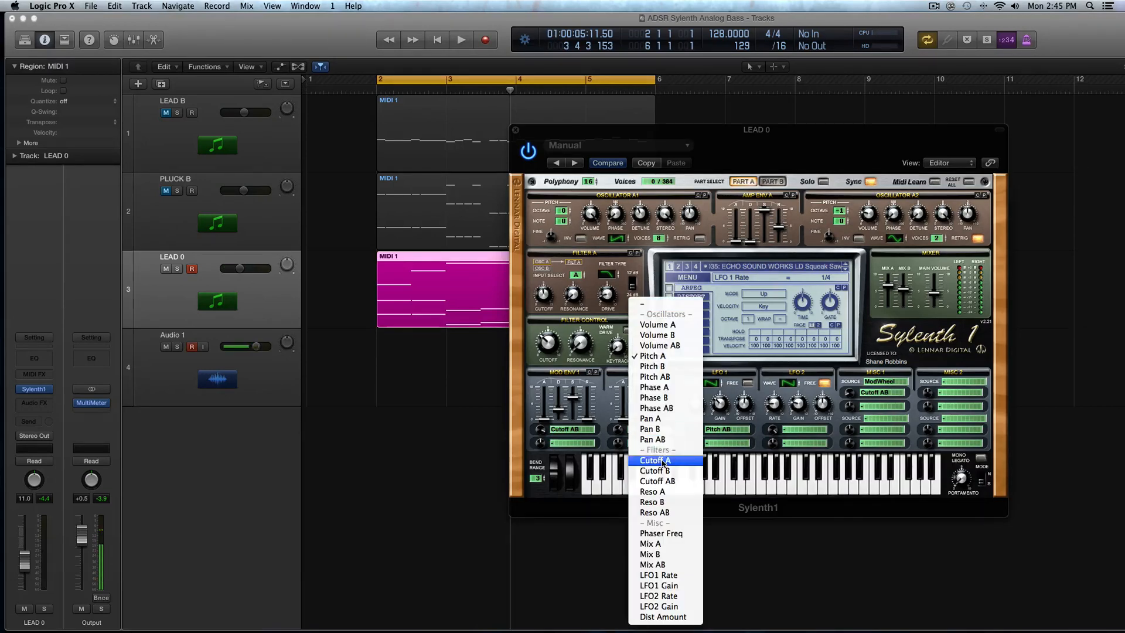
{"action": "left_click", "coordinate": [693, 585]}
{"action": "left_click_drag", "start_coordinate": [621, 426], "coordinate": [628, 380]}
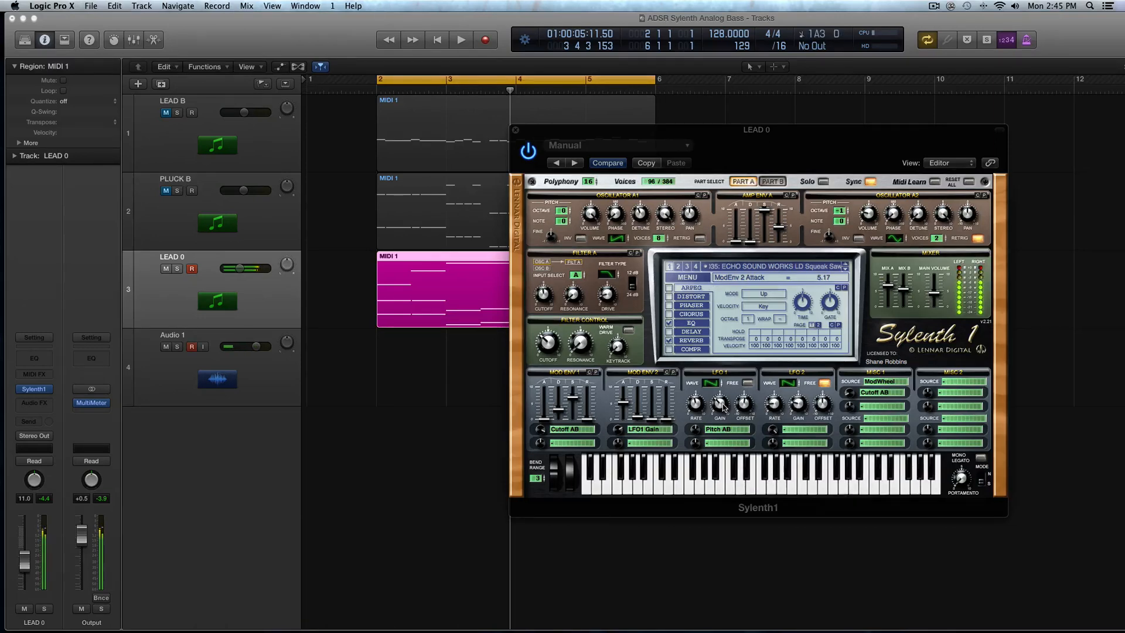
{"action": "left_click_drag", "start_coordinate": [626, 402], "coordinate": [627, 400]}
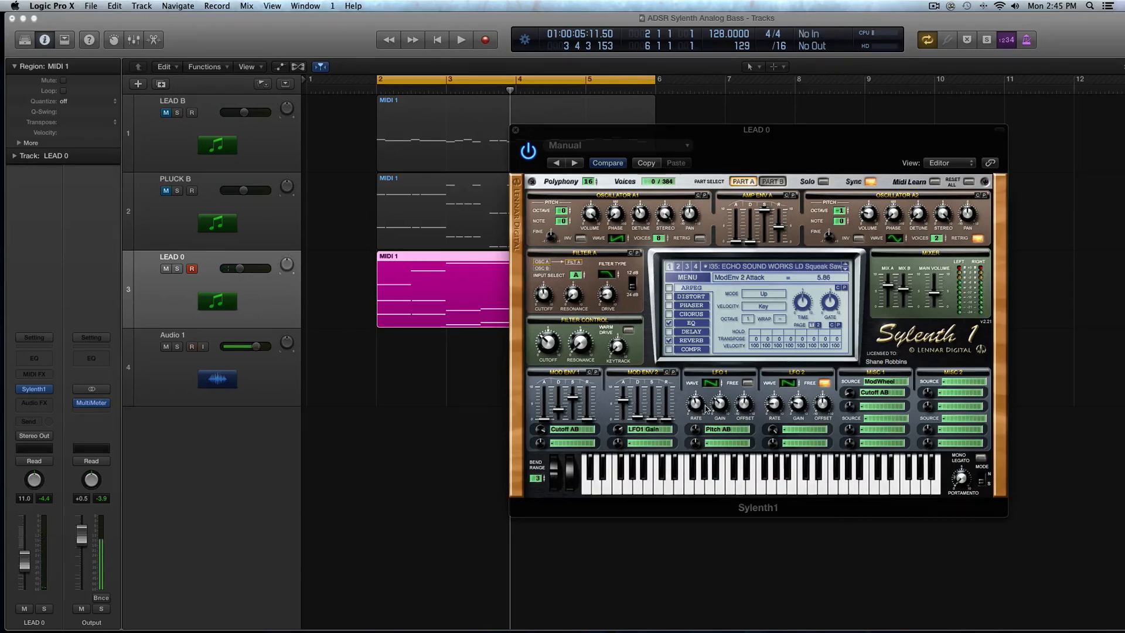
{"action": "left_click", "coordinate": [695, 400]}
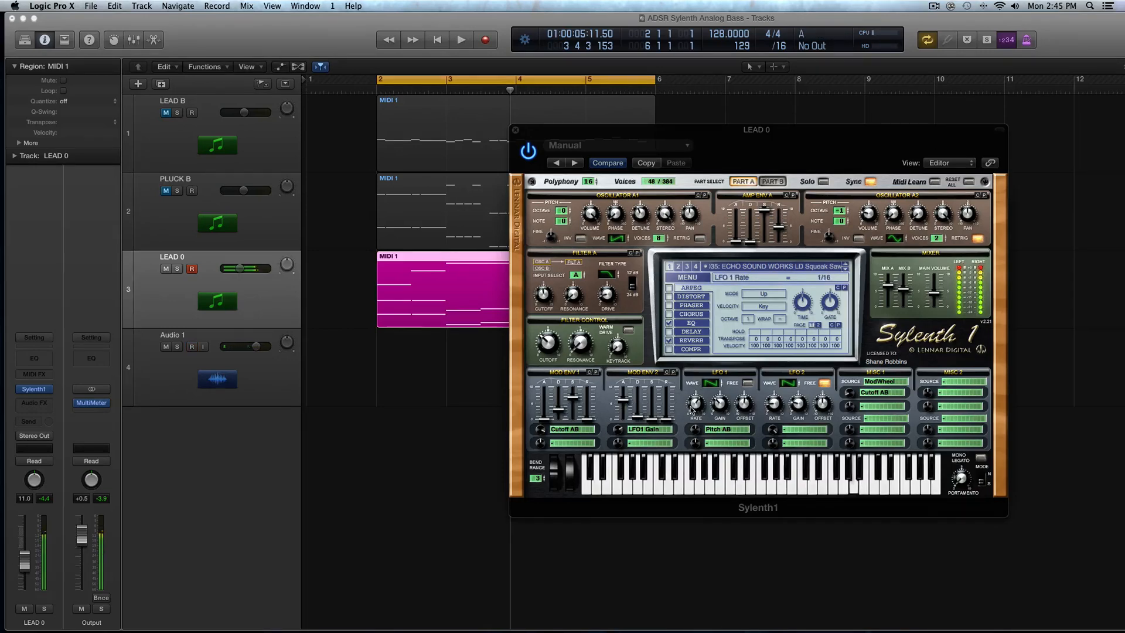
{"action": "mouse_move", "coordinate": [628, 406]}
{"action": "left_mouse_down"}
{"action": "mouse_move", "coordinate": [628, 396]}
{"action": "mouse_move", "coordinate": [620, 423]}
{"action": "mouse_move", "coordinate": [619, 413]}
{"action": "left_mouse_up"}
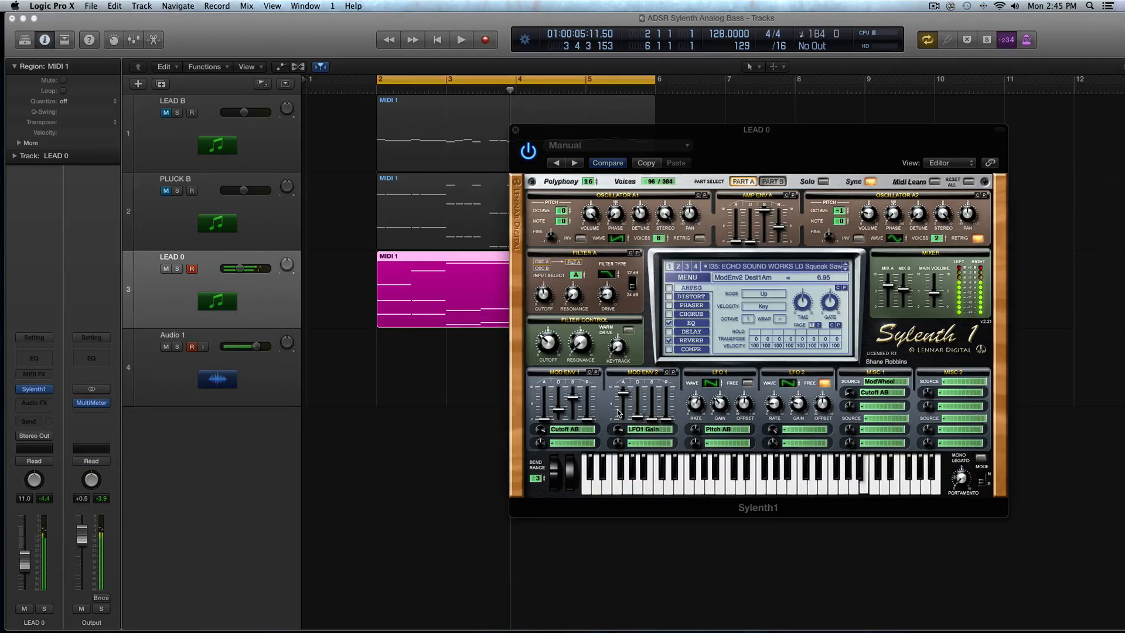
Step: During playback, set LFO 1's gain to 5.52, its rate to 1/32T and 1/32D, and Mod Env 2's attack to 7.64
{"action": "key", "text": "space"}
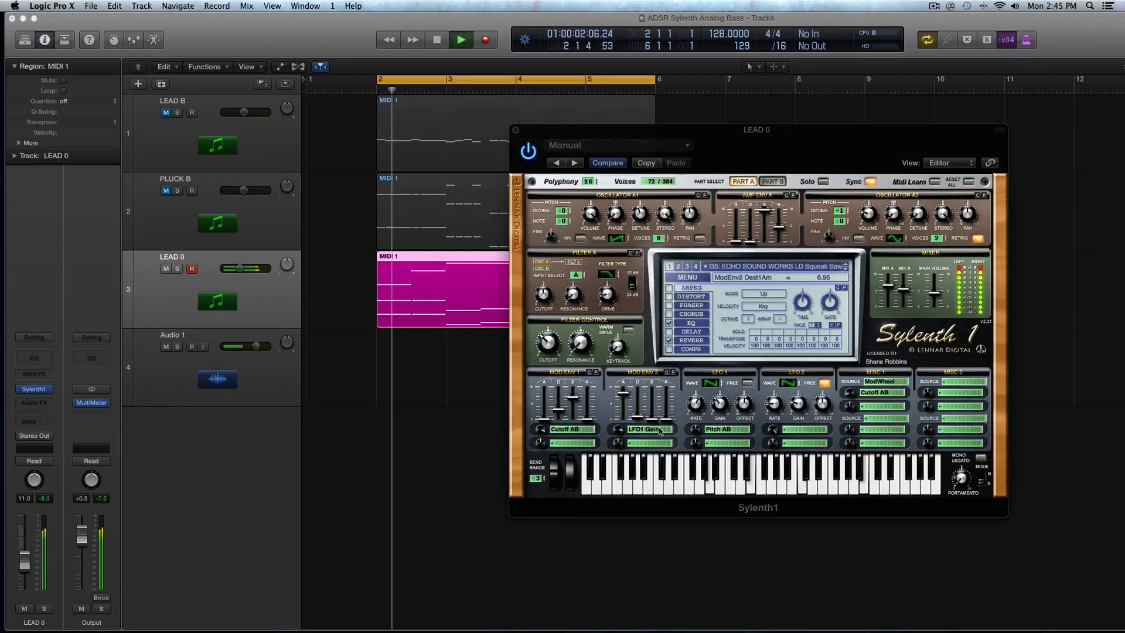
{"action": "left_click_drag", "start_coordinate": [720, 404], "coordinate": [720, 388]}
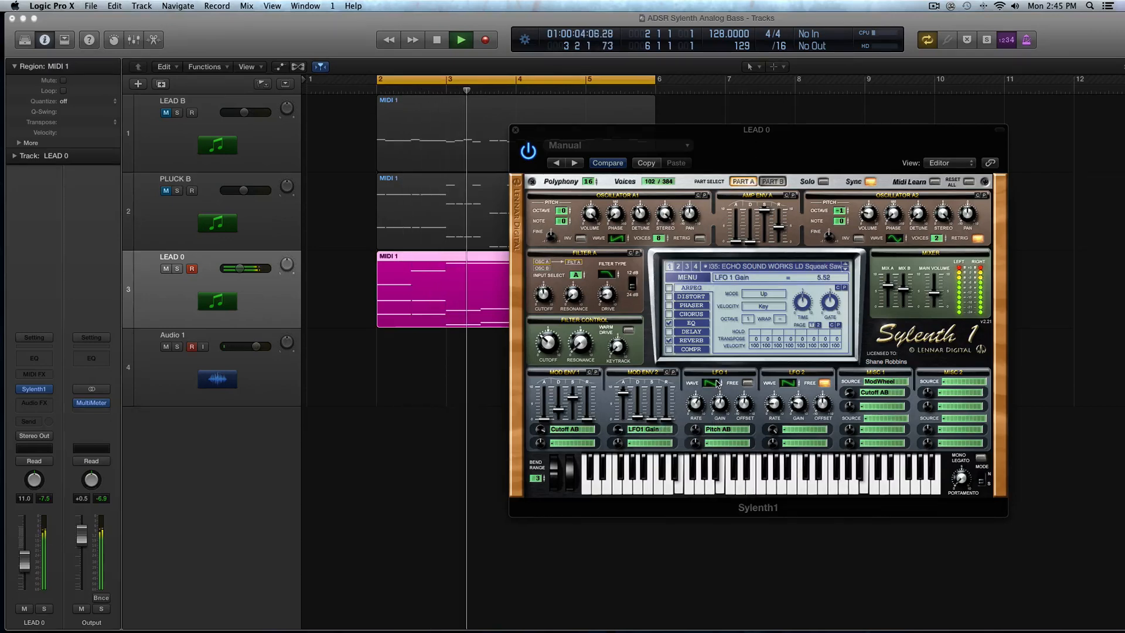
{"action": "left_click", "coordinate": [696, 403]}
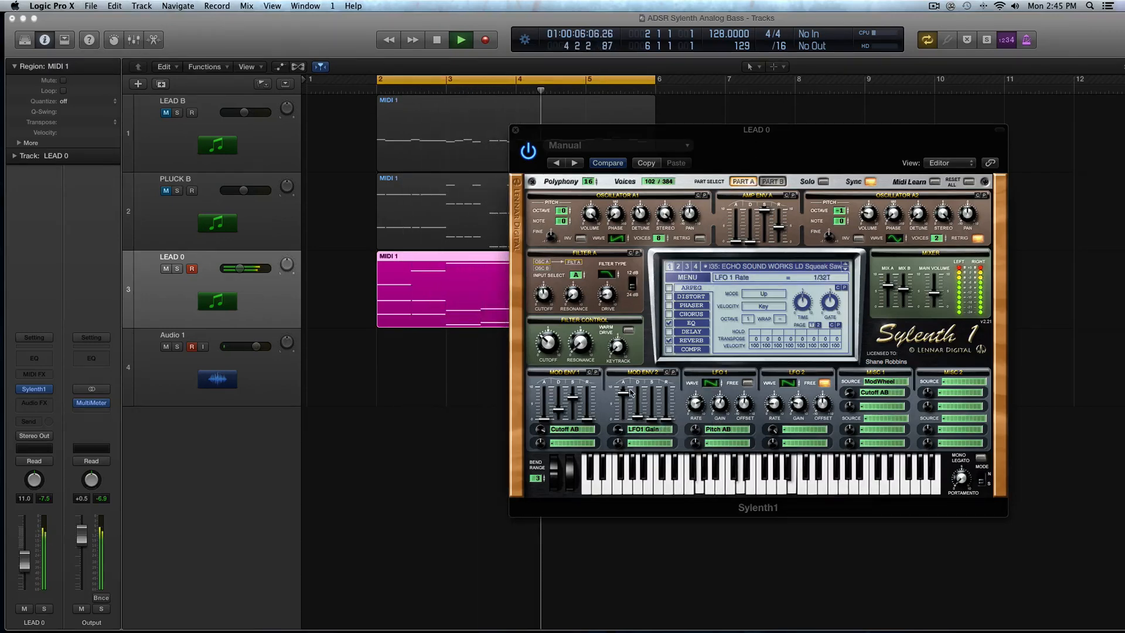
{"action": "left_click_drag", "start_coordinate": [618, 430], "coordinate": [626, 401]}
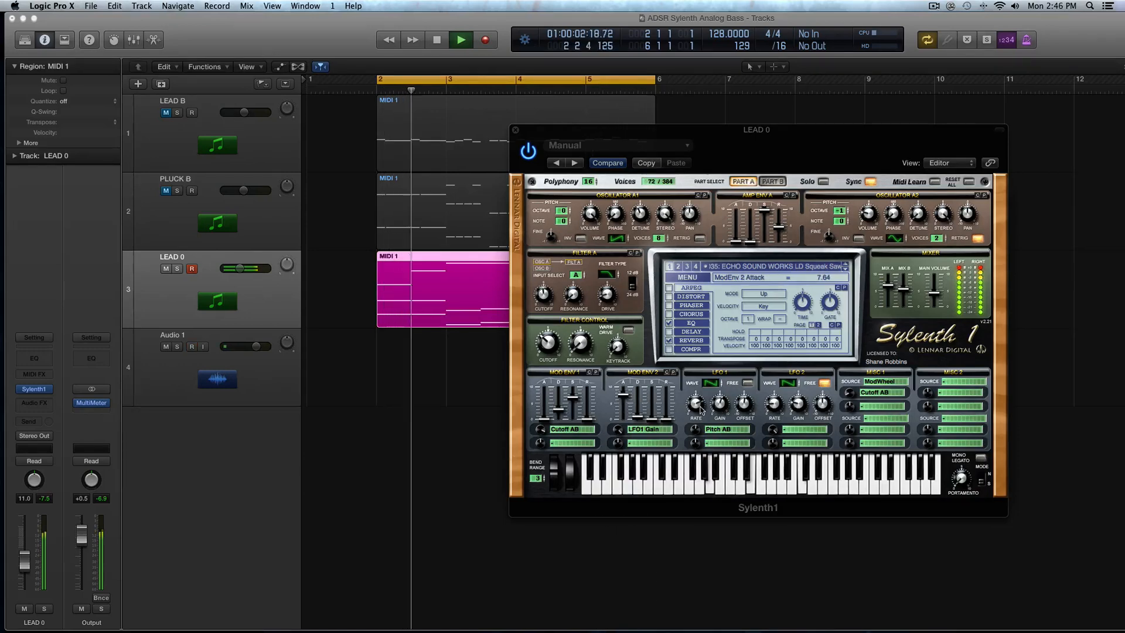
{"action": "left_click_drag", "start_coordinate": [696, 404], "coordinate": [698, 412]}
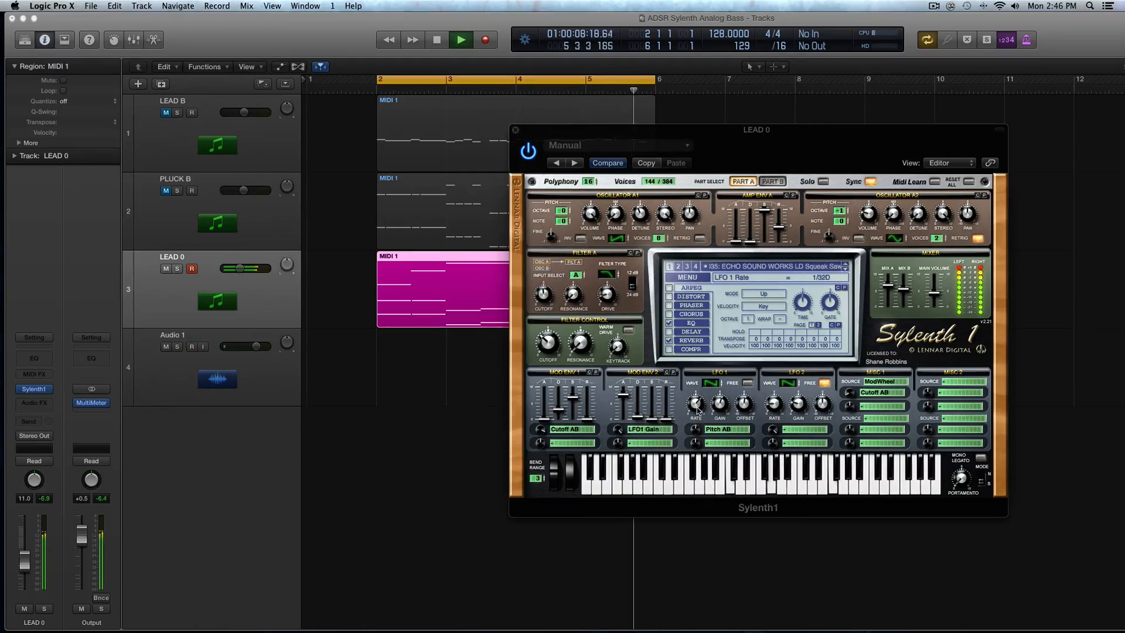
{"action": "key", "text": "space"}
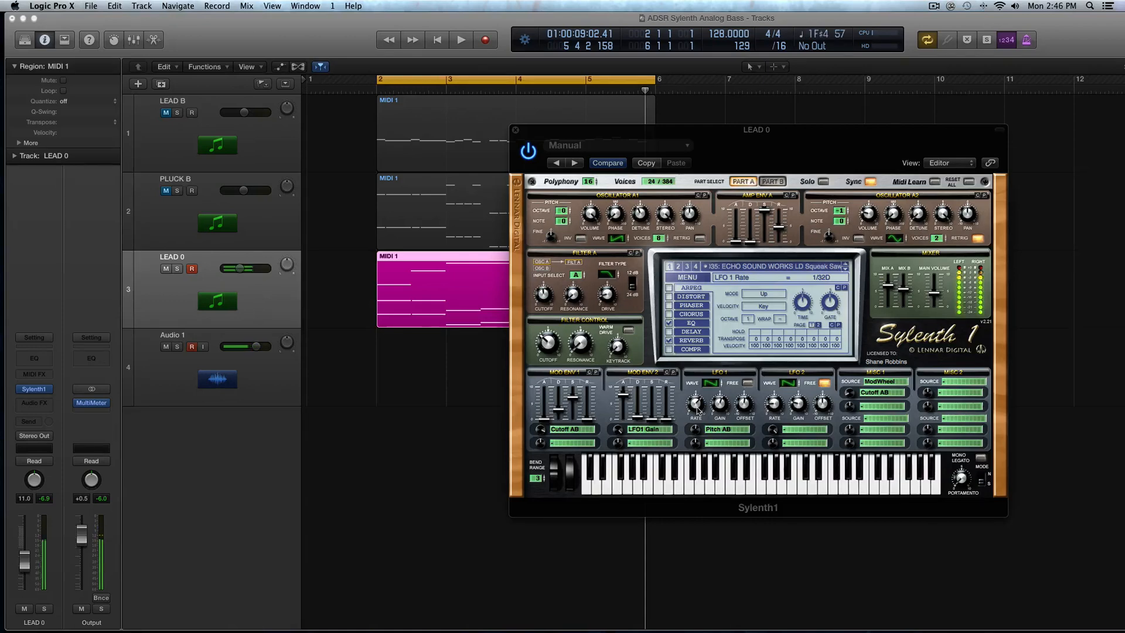
Step: Set Mod Env 2's attack to 8.82 and reduce LFO 1's gain to 0.00
{"action": "left_click_drag", "start_coordinate": [624, 399], "coordinate": [625, 394]}
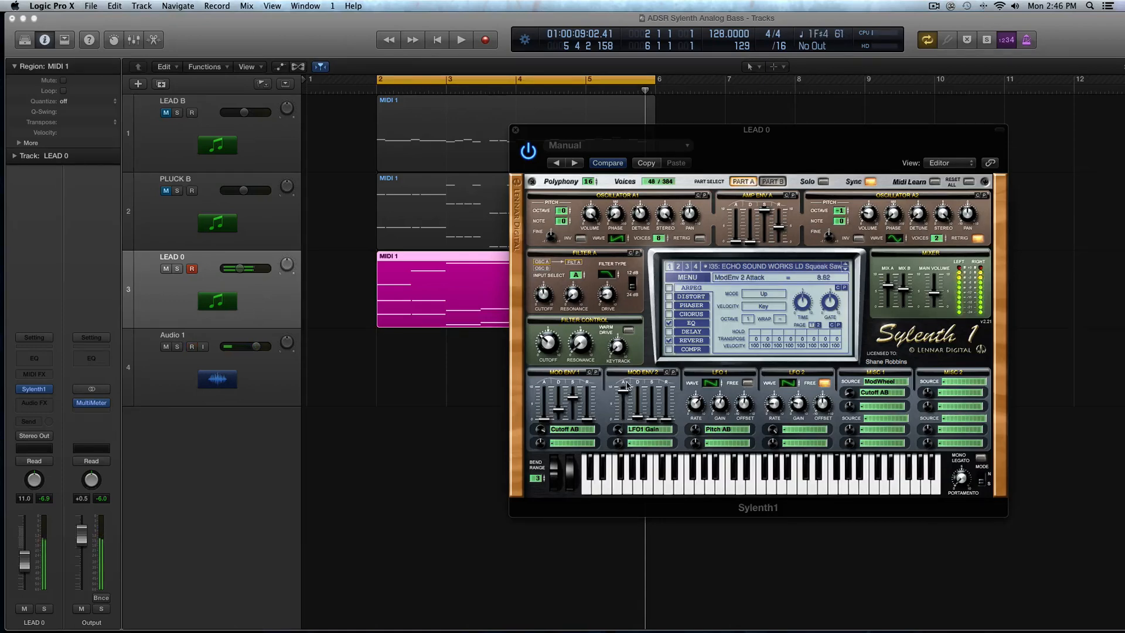
{"action": "left_click_drag", "start_coordinate": [720, 404], "coordinate": [731, 476]}
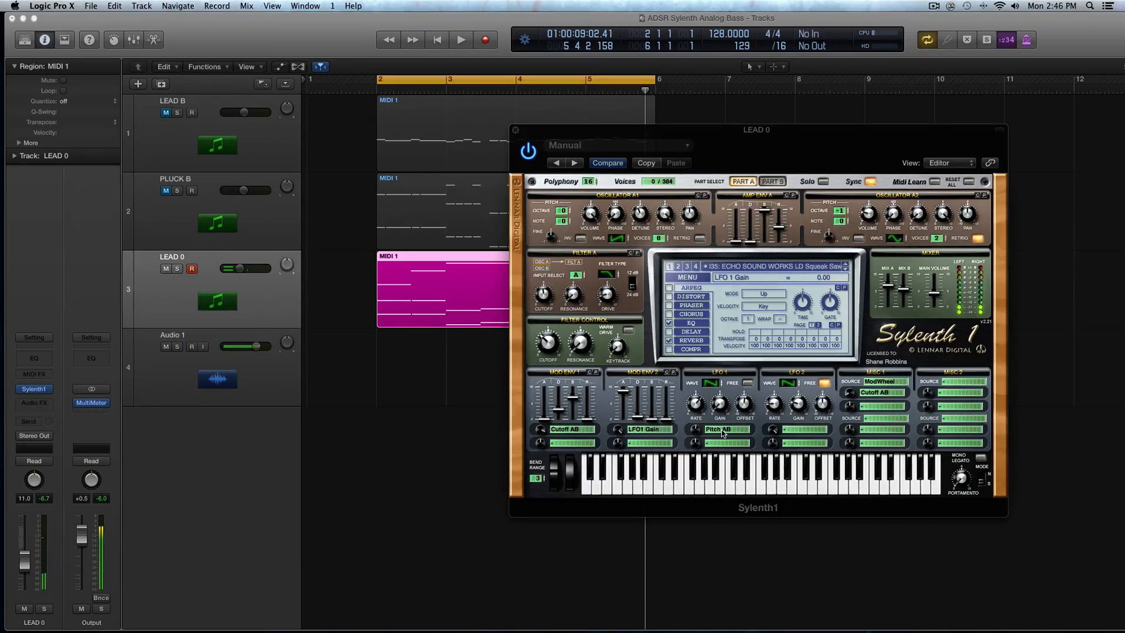
{"action": "left_click", "coordinate": [650, 430]}
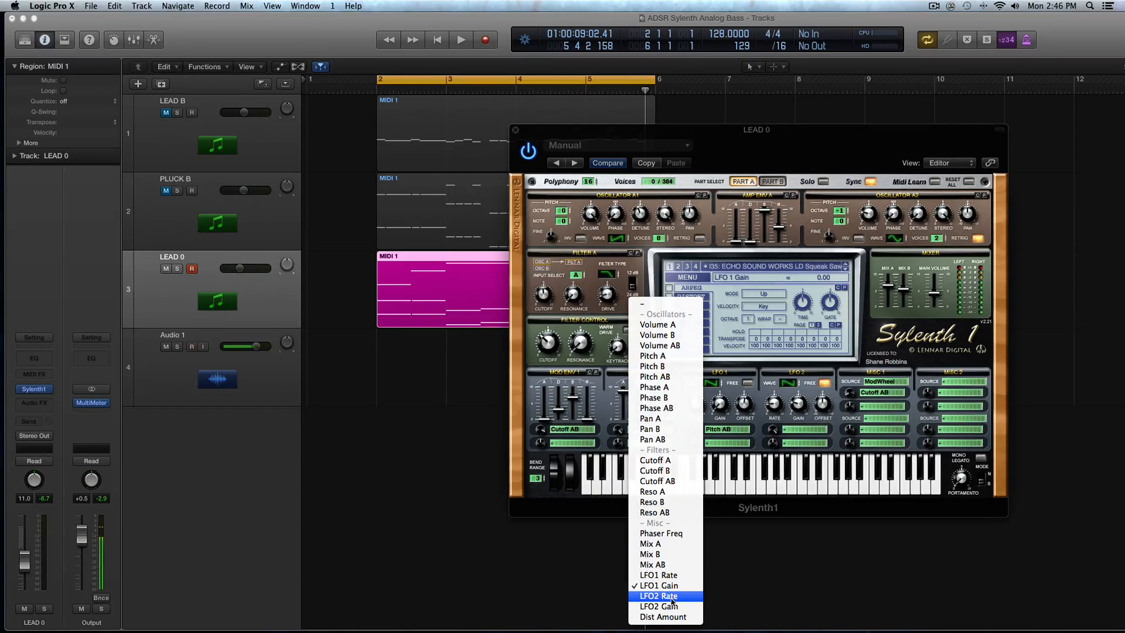
{"action": "left_click", "coordinate": [626, 458]}
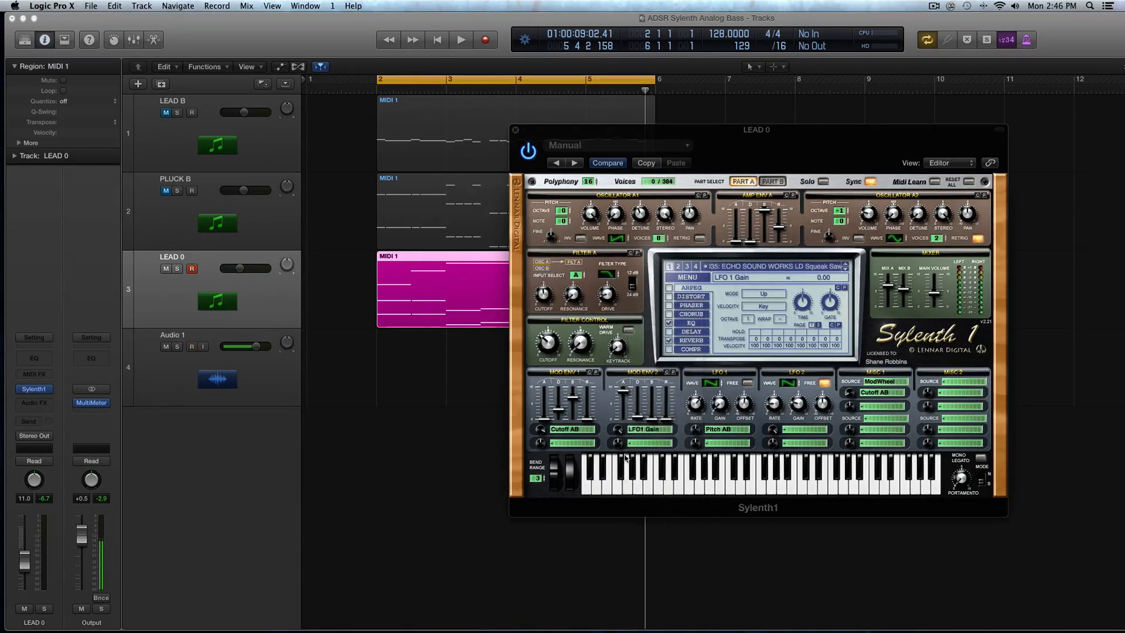
Step: Reset Mod Env 2's attack and decay to 0.00 and clear its first destination
{"action": "left_click_drag", "start_coordinate": [631, 389], "coordinate": [625, 419]}
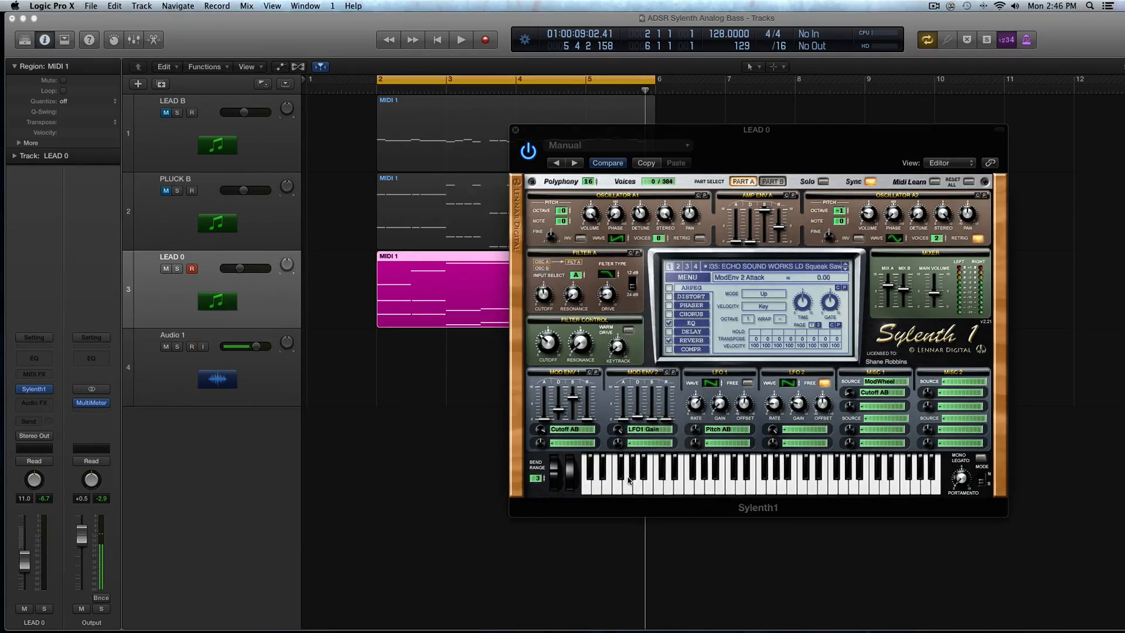
{"action": "left_click", "coordinate": [638, 427]}
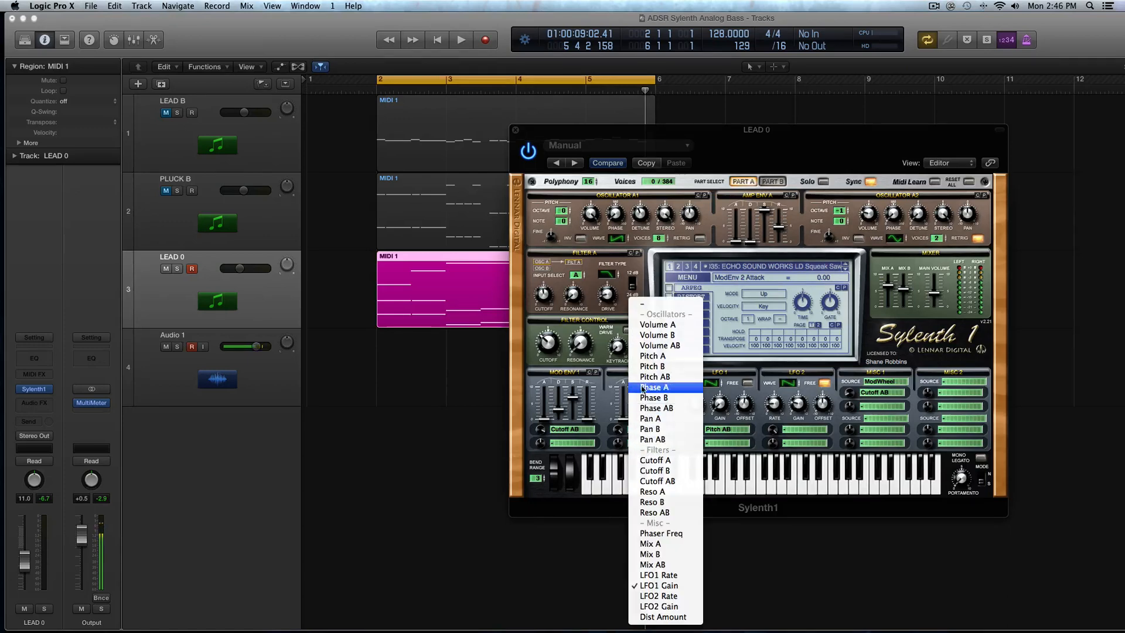
{"action": "left_click", "coordinate": [642, 305]}
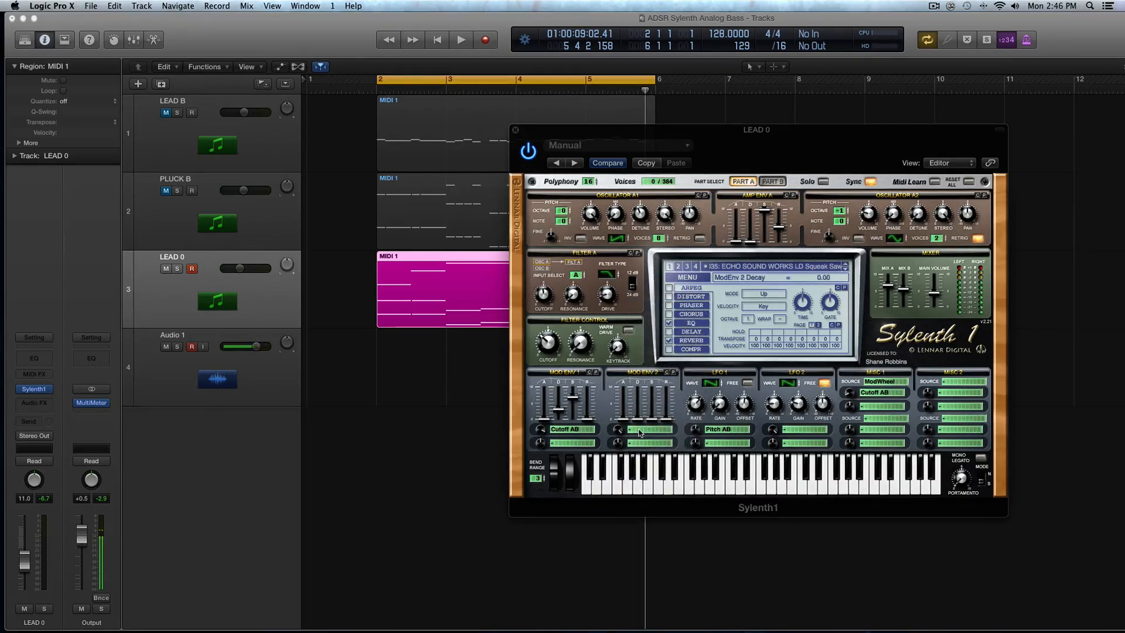
Step: Route LFO 1 to Phase A and audition the lead while raising LFO 1's destination amount and its gain up to 10.00
{"action": "left_click", "coordinate": [724, 433]}
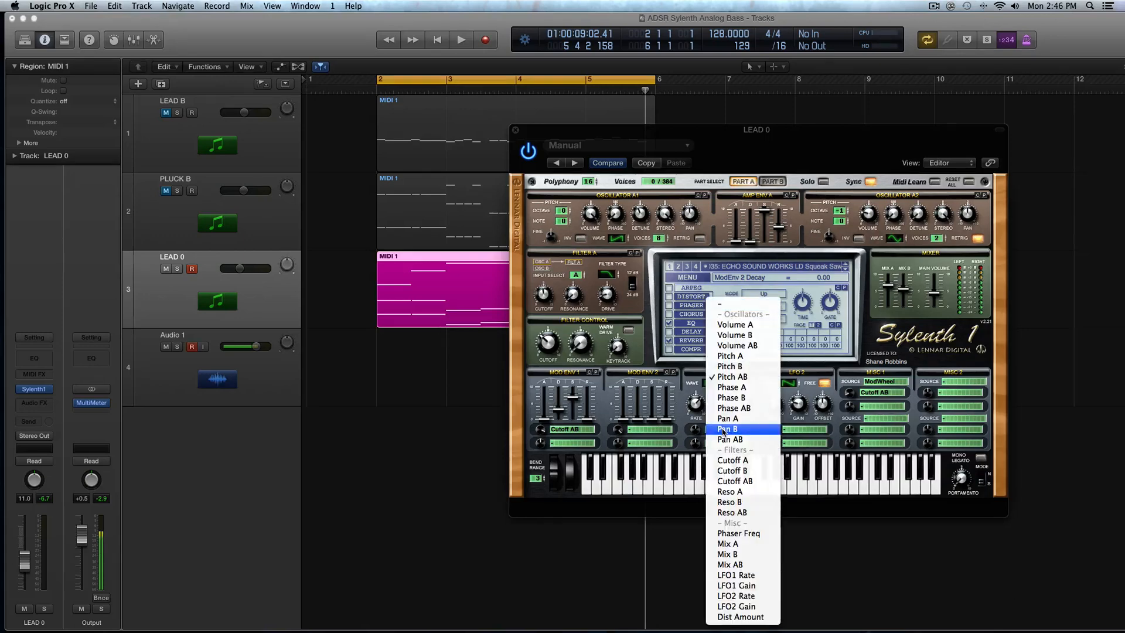
{"action": "left_click", "coordinate": [736, 388]}
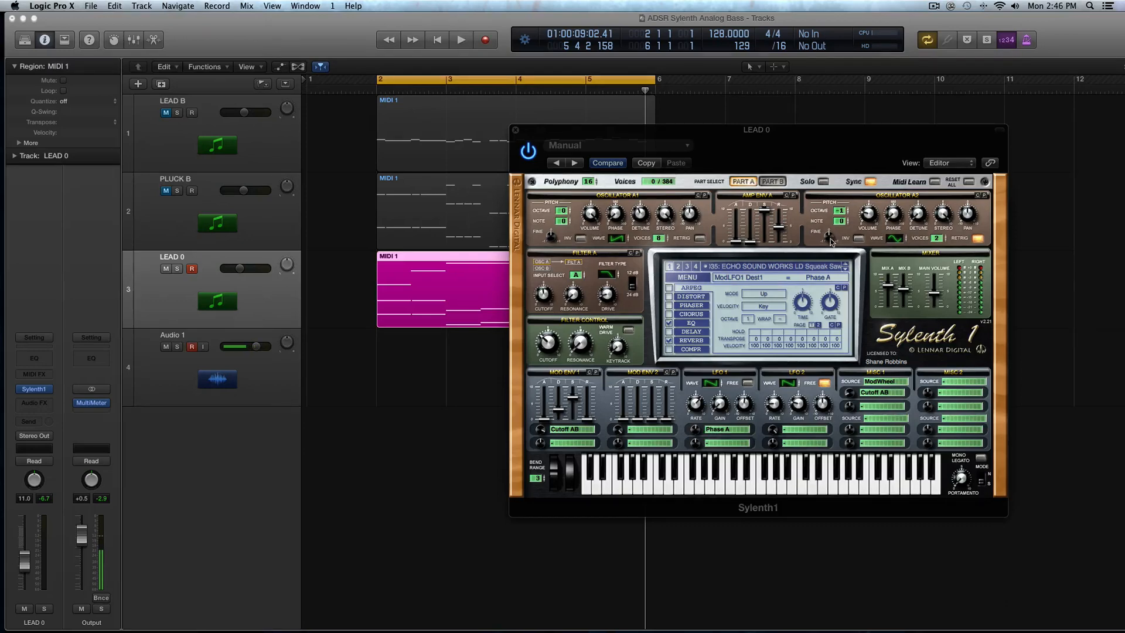
{"action": "key", "text": "space"}
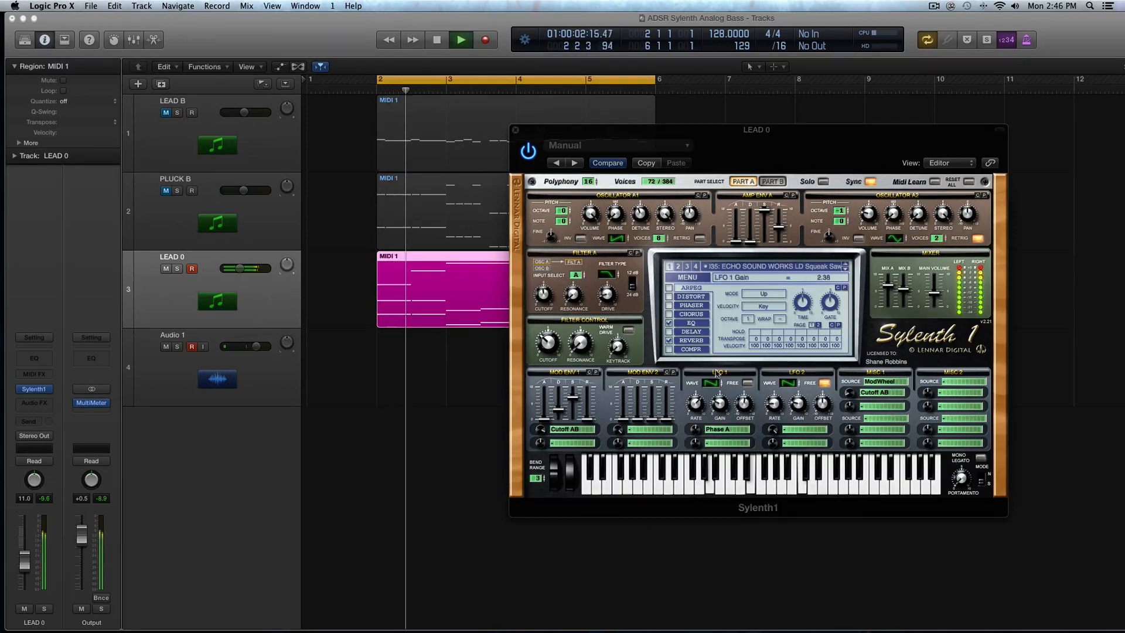
{"action": "left_click_drag", "start_coordinate": [696, 429], "coordinate": [697, 402]}
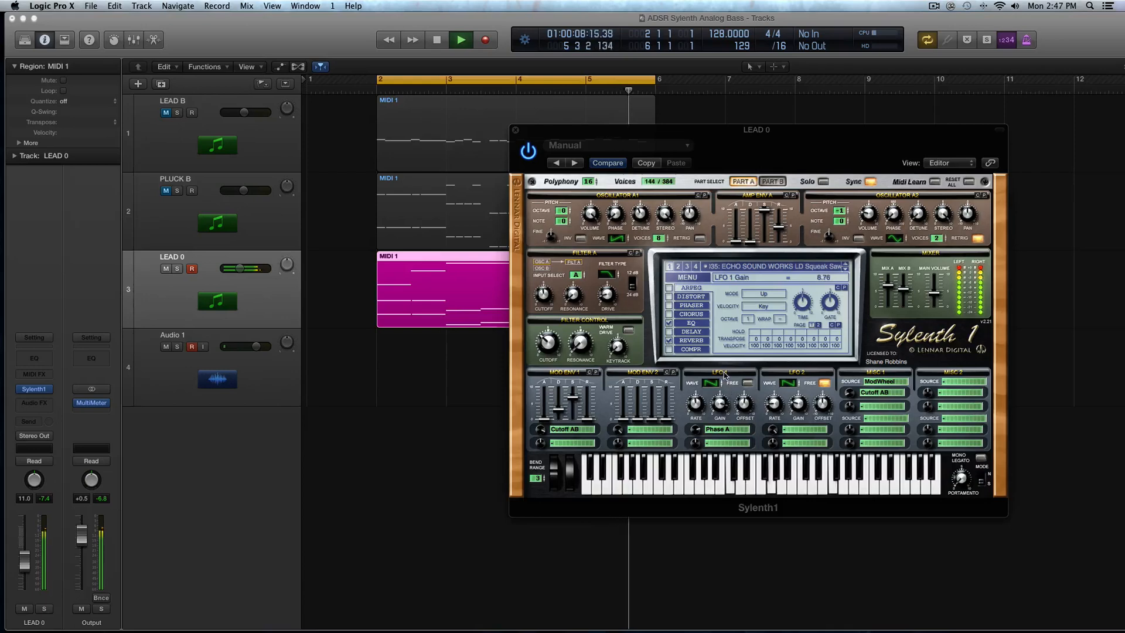
{"action": "mouse_move", "coordinate": [719, 374]}
{"action": "left_mouse_down"}
{"action": "mouse_move", "coordinate": [718, 341]}
{"action": "mouse_move", "coordinate": [710, 425]}
{"action": "mouse_move", "coordinate": [716, 384]}
{"action": "left_mouse_up"}
{"action": "key", "text": "space"}
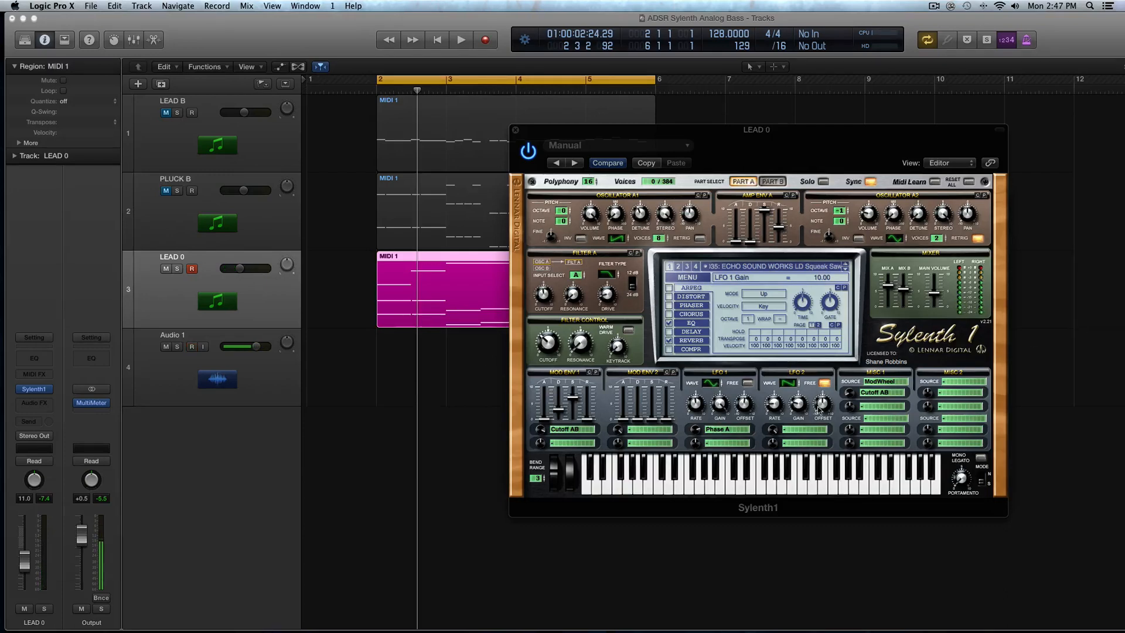
Step: Reroute LFO 1's first destination to Pan A and lower its amount to 0.95
{"action": "left_click", "coordinate": [724, 425]}
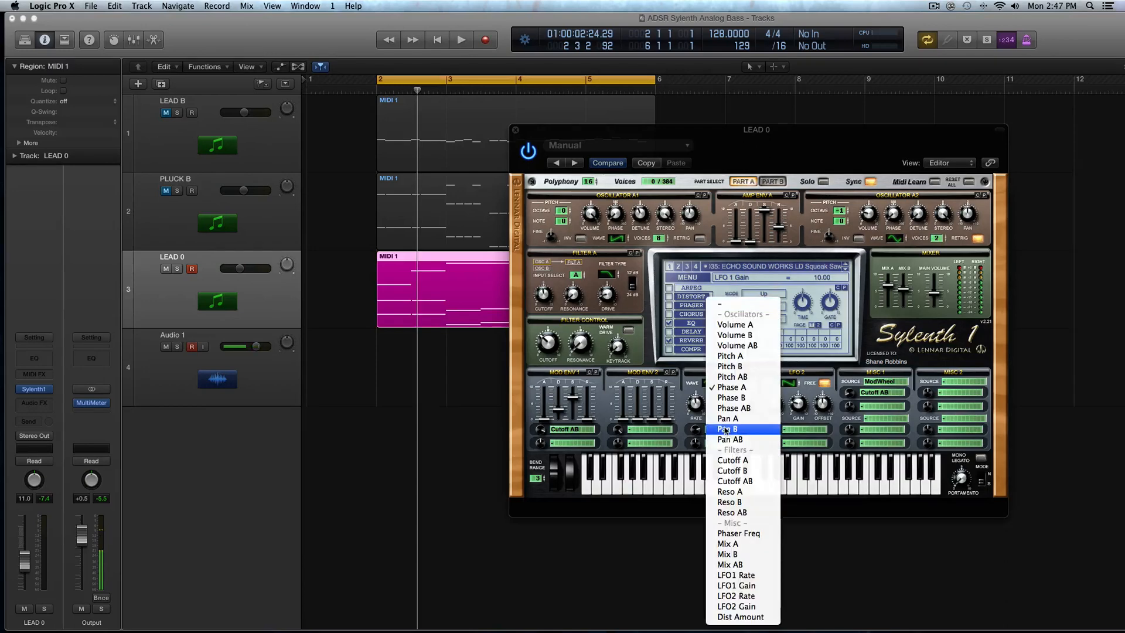
{"action": "left_click", "coordinate": [676, 412]}
{"action": "left_click", "coordinate": [724, 429]}
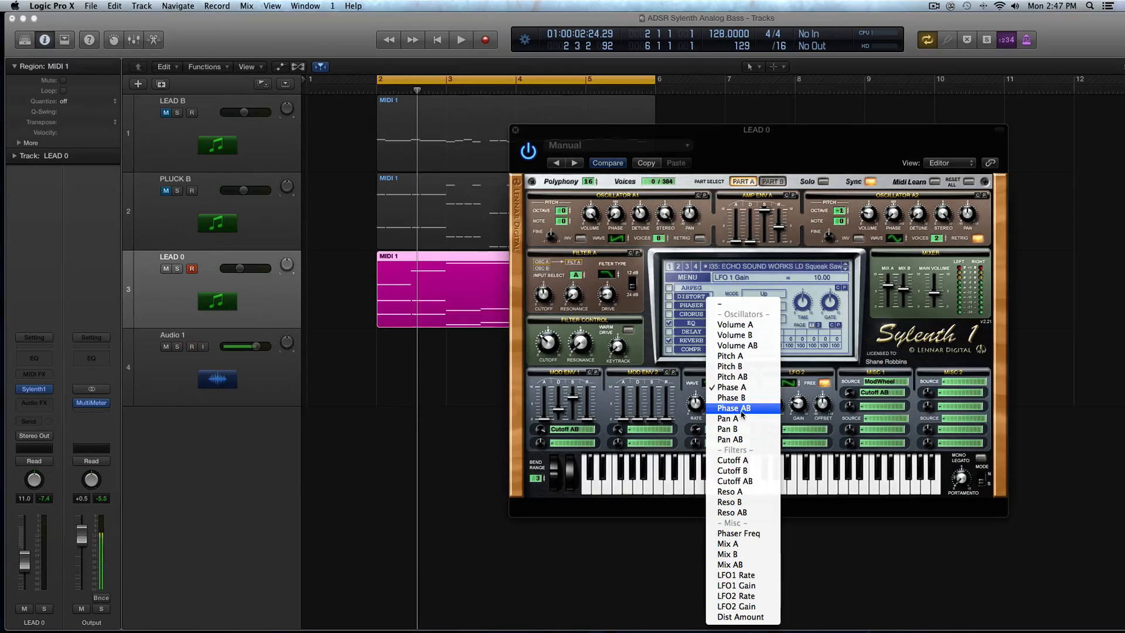
{"action": "left_click", "coordinate": [696, 426]}
{"action": "left_click", "coordinate": [696, 428]}
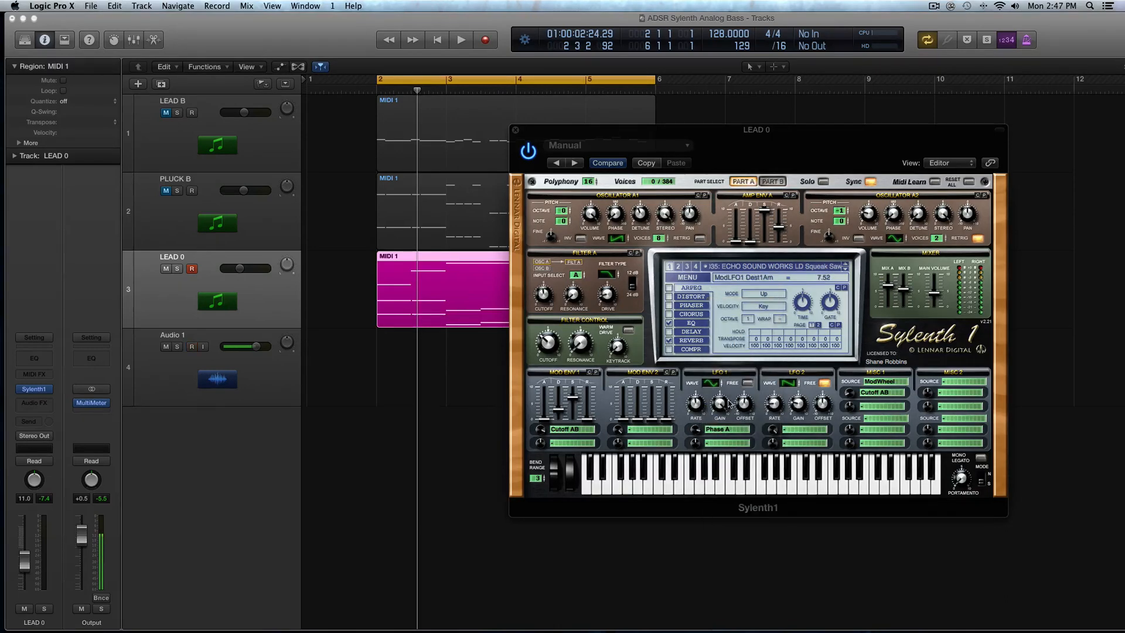
{"action": "left_click", "coordinate": [724, 428]}
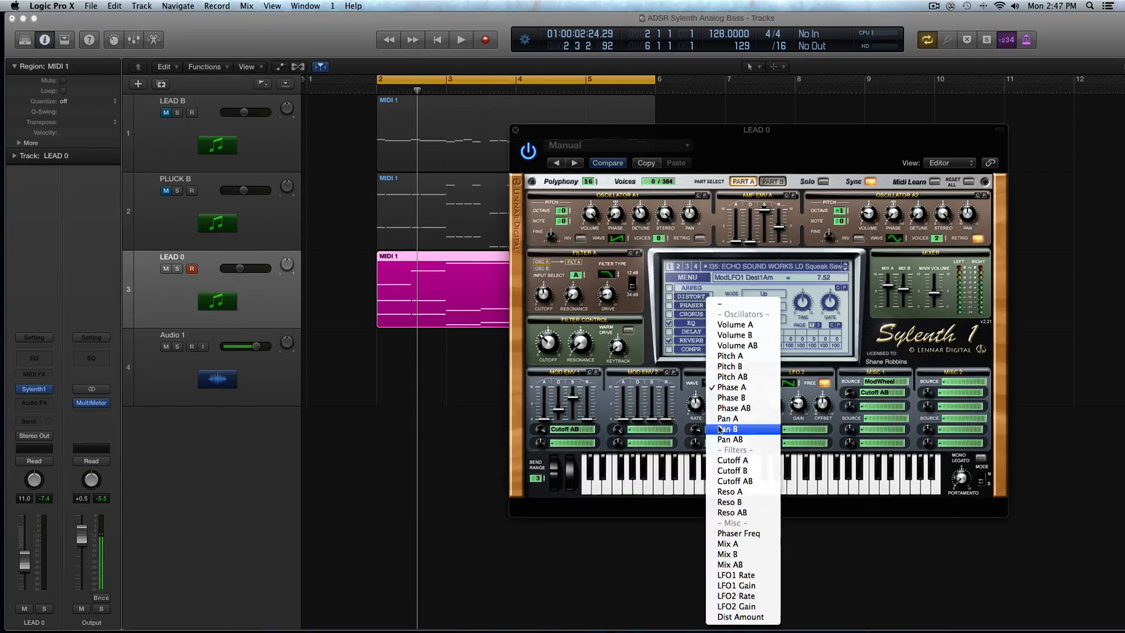
{"action": "left_click", "coordinate": [761, 418]}
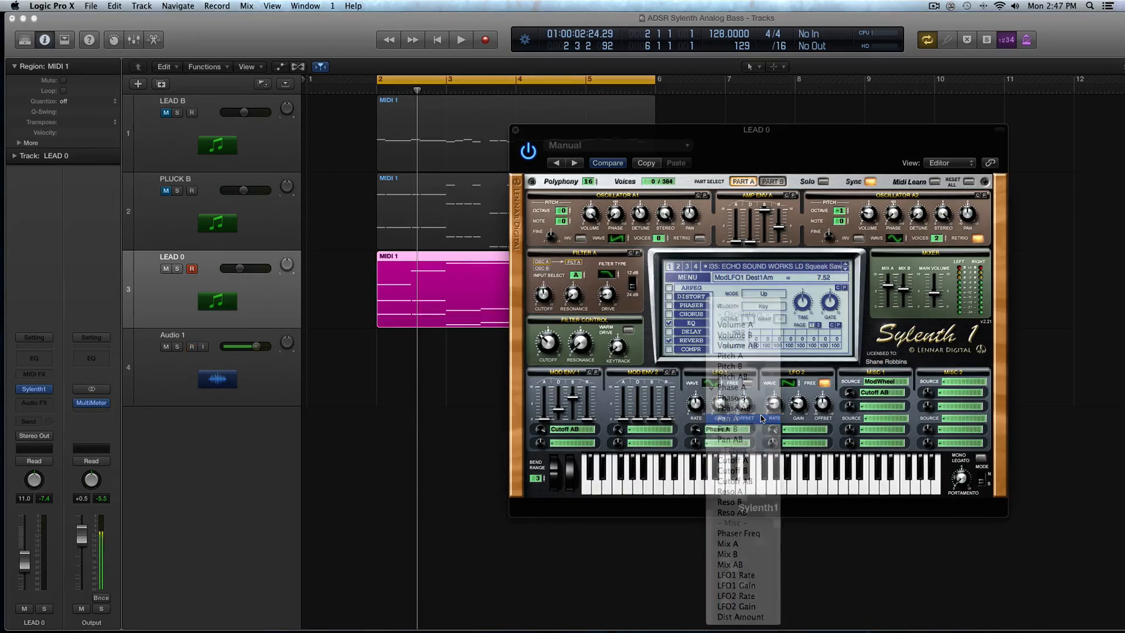
{"action": "left_click_drag", "start_coordinate": [697, 429], "coordinate": [711, 474]}
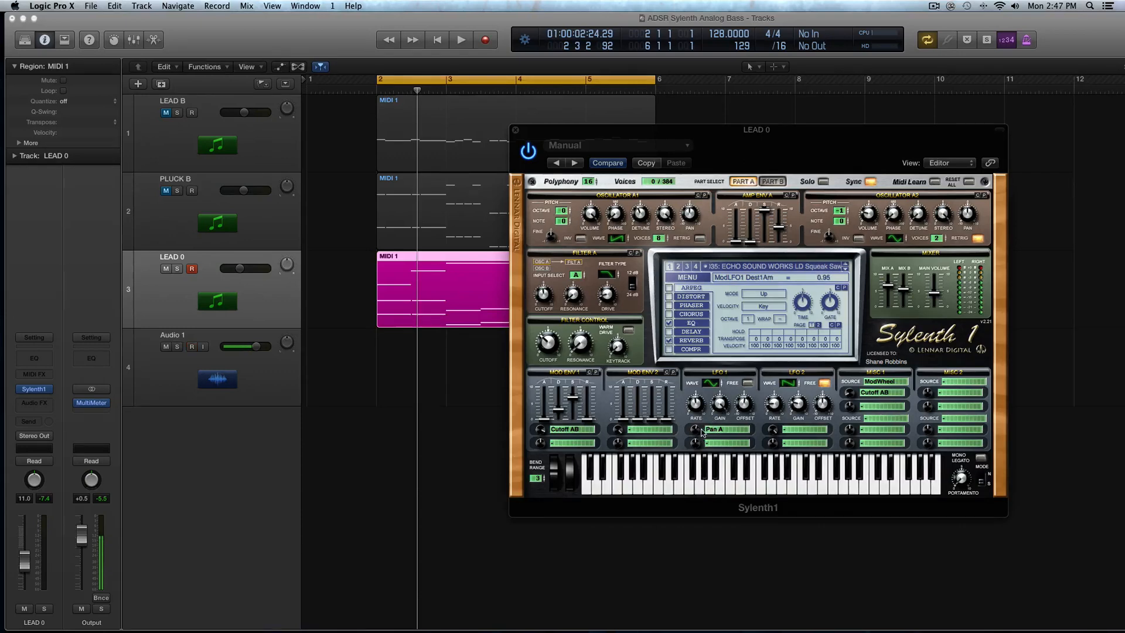
Step: Audition the panned lead while raising LFO 1's destination amount to 10.00 and setting its rate to 1/2
{"action": "key", "text": "space"}
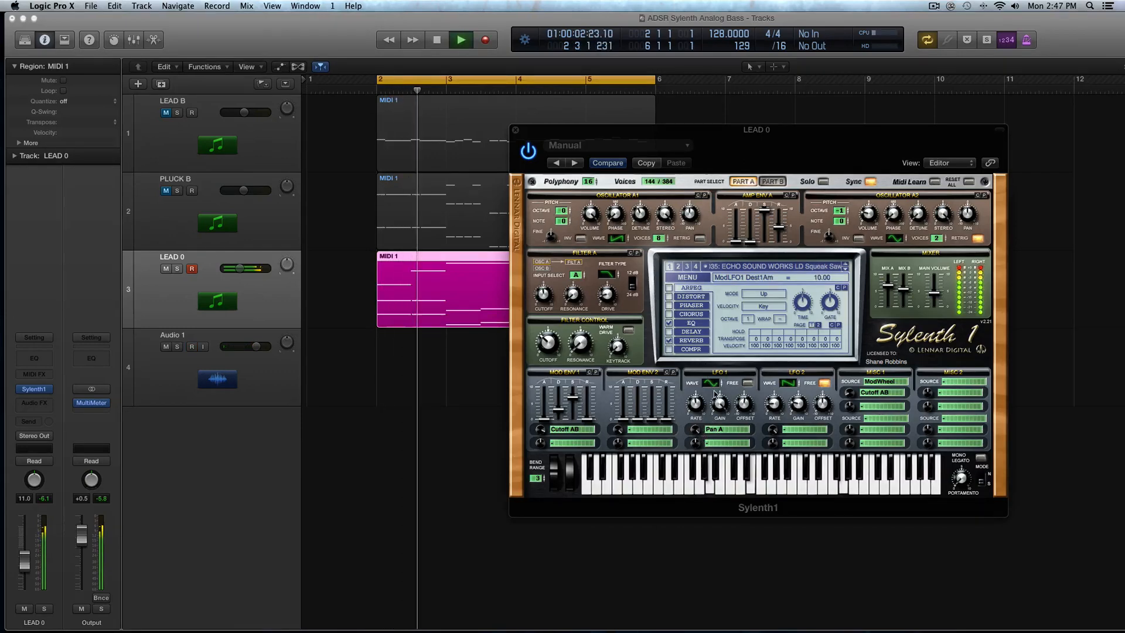
{"action": "mouse_move", "coordinate": [698, 416]}
{"action": "left_mouse_down"}
{"action": "mouse_move", "coordinate": [696, 434]}
{"action": "mouse_move", "coordinate": [696, 424]}
{"action": "left_mouse_up"}
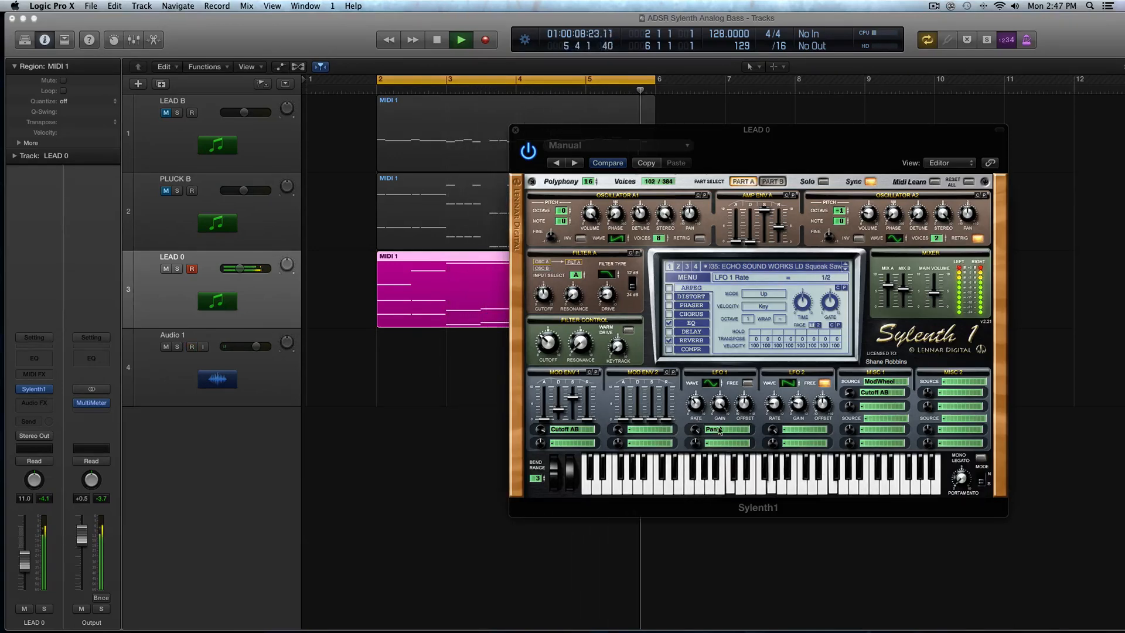
{"action": "key", "text": "space"}
Step: Route LFO 2 to Pan AB with free mode off and gain 5.19, and audition it with the HPulse waveform
{"action": "left_click", "coordinate": [798, 433]}
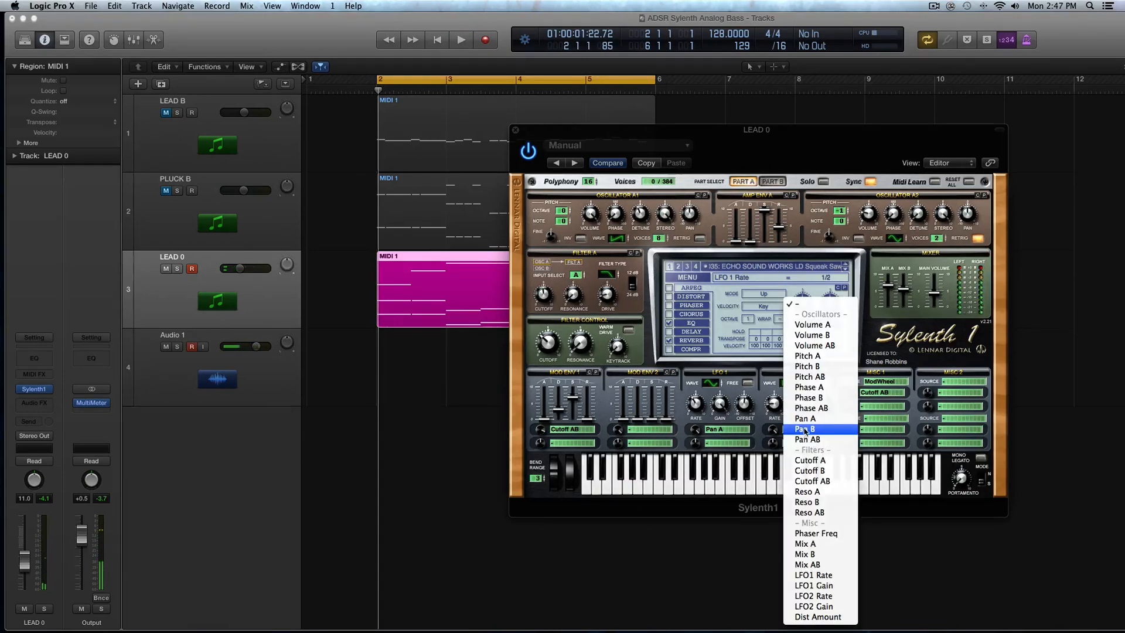
{"action": "left_click", "coordinate": [808, 439]}
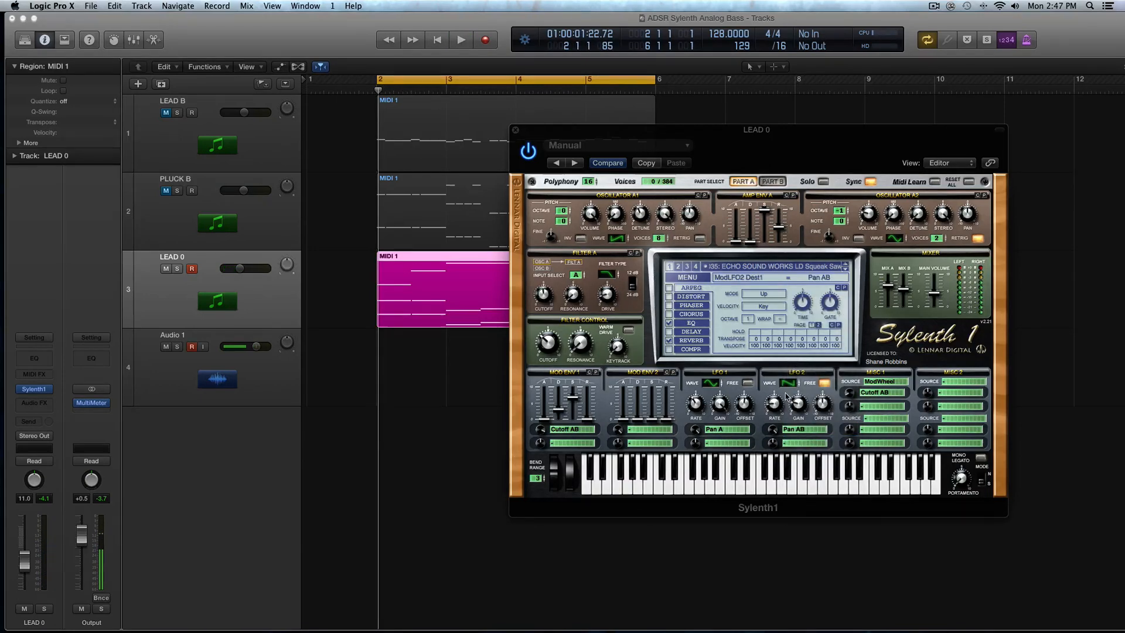
{"action": "left_click", "coordinate": [825, 383]}
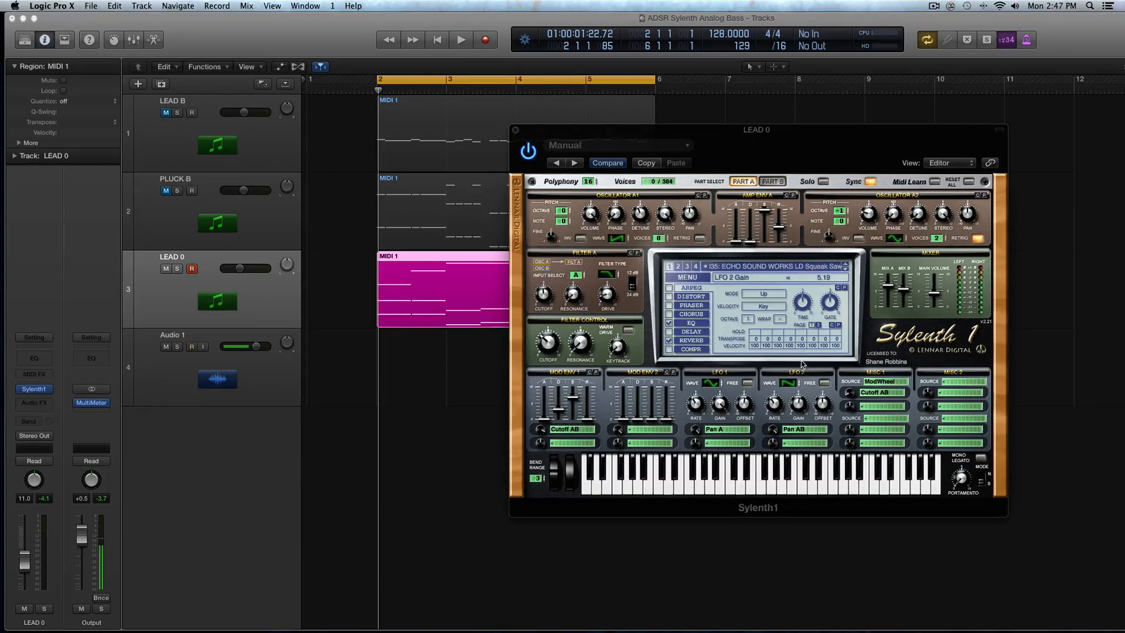
{"action": "left_click_drag", "start_coordinate": [720, 405], "coordinate": [721, 460]}
{"action": "key", "text": "space"}
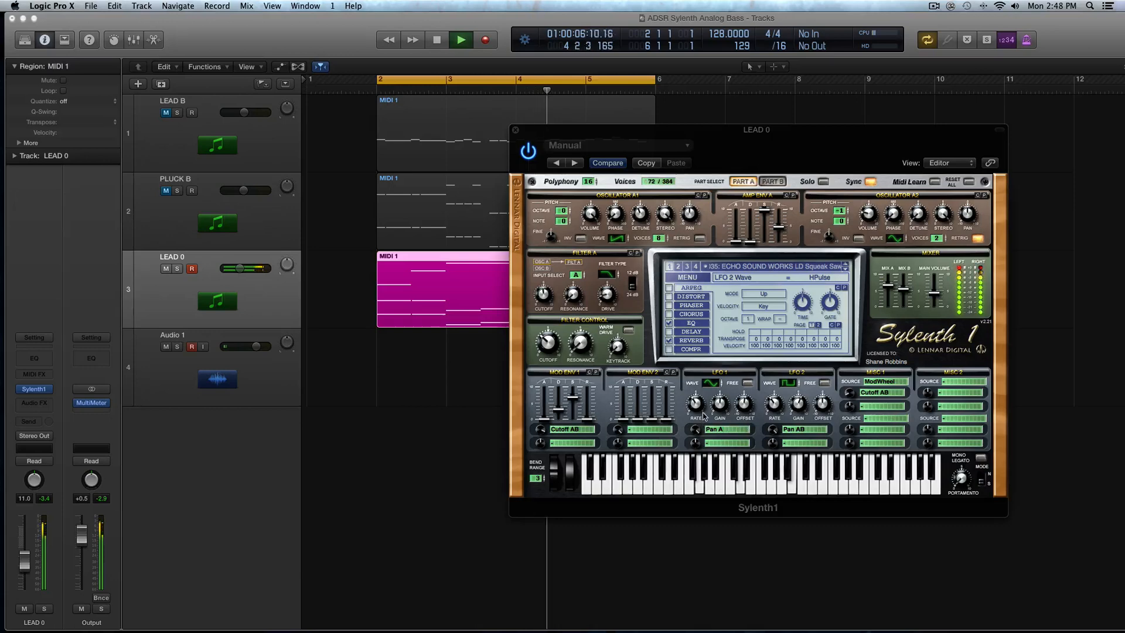
{"action": "key", "text": "space"}
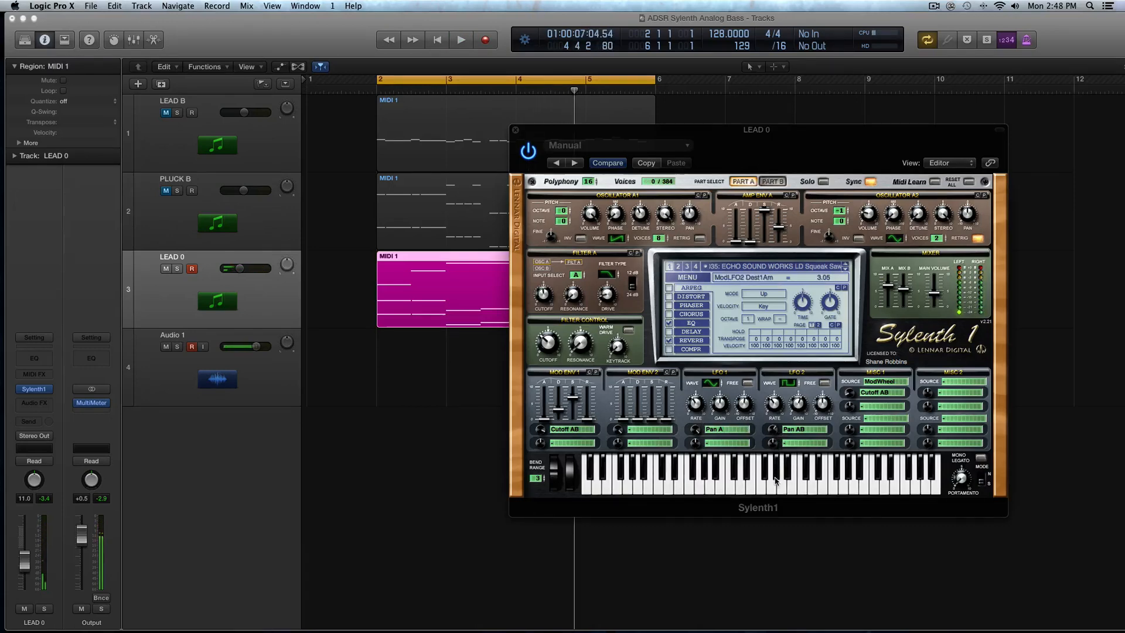
Step: Adjust the first destination amounts of LFO 2 and LFO 1, bringing LFO 1's to 2.76 during playback
{"action": "left_click_drag", "start_coordinate": [775, 484], "coordinate": [769, 473]}
{"action": "left_click", "coordinate": [698, 431]}
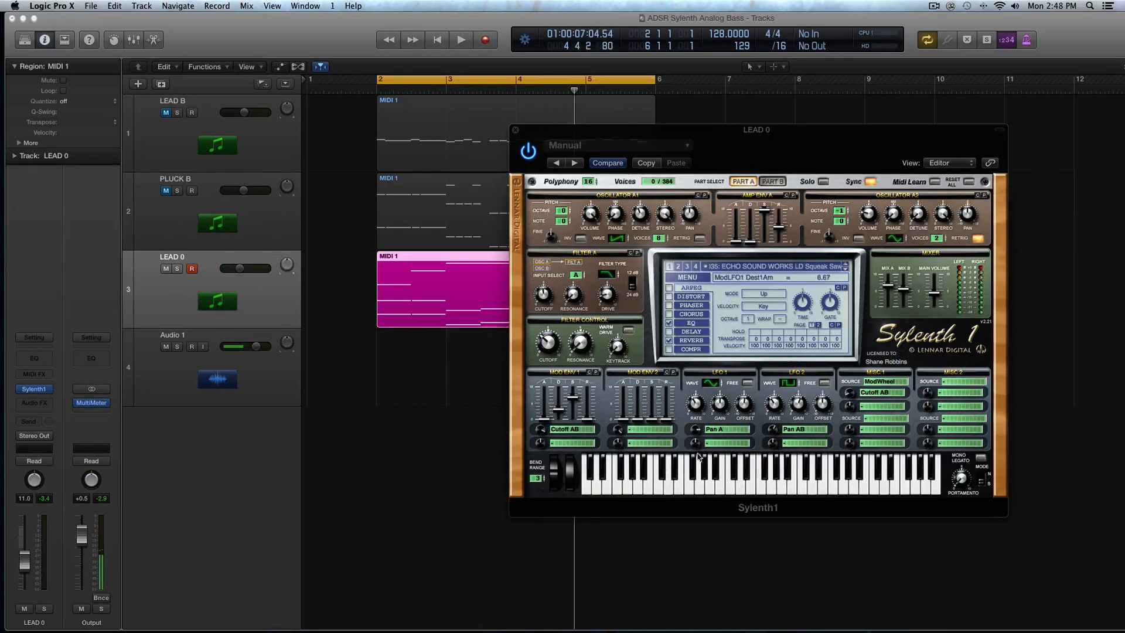
{"action": "key", "text": "space"}
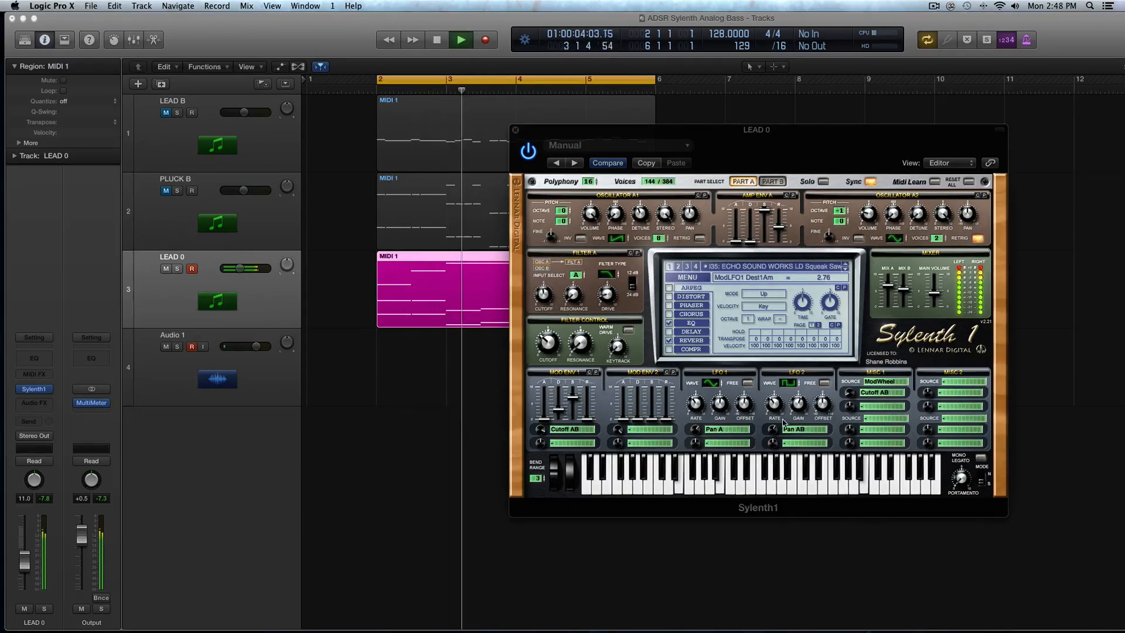
Step: During playback, change LFO 2's waveform, then set LFO 1's gain to 6.57, LFO 2's amount to 3.71 and LFO 1's amount to 4.19
{"action": "mouse_move", "coordinate": [787, 383]}
{"action": "left_mouse_down"}
{"action": "mouse_move", "coordinate": [786, 401]}
{"action": "mouse_move", "coordinate": [797, 398]}
{"action": "left_mouse_up"}
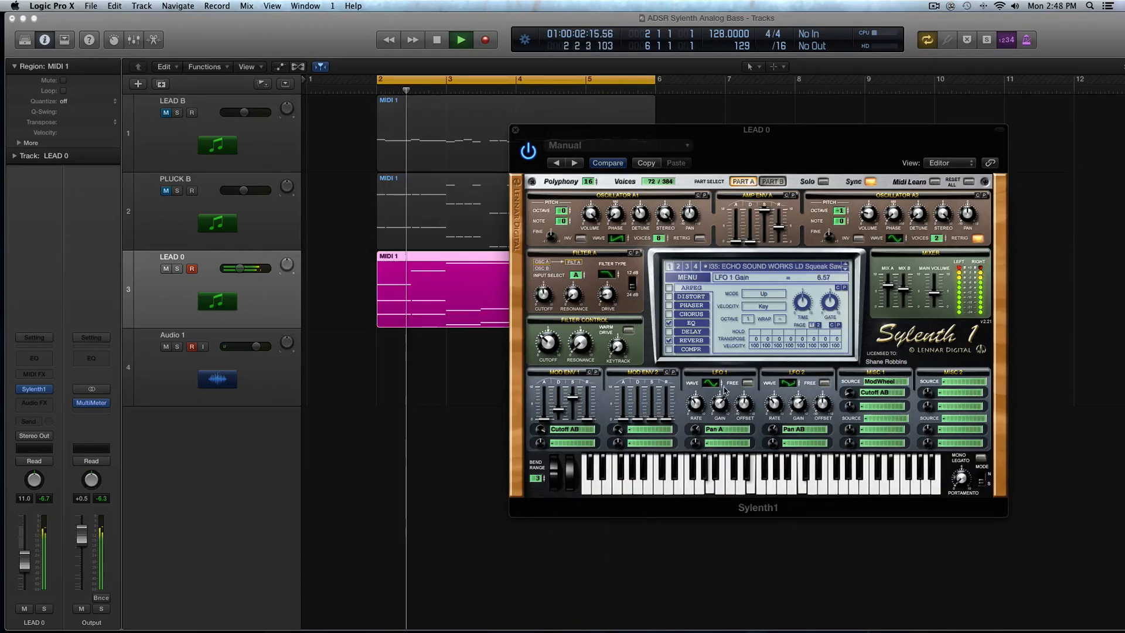
{"action": "left_click_drag", "start_coordinate": [774, 426], "coordinate": [777, 421]}
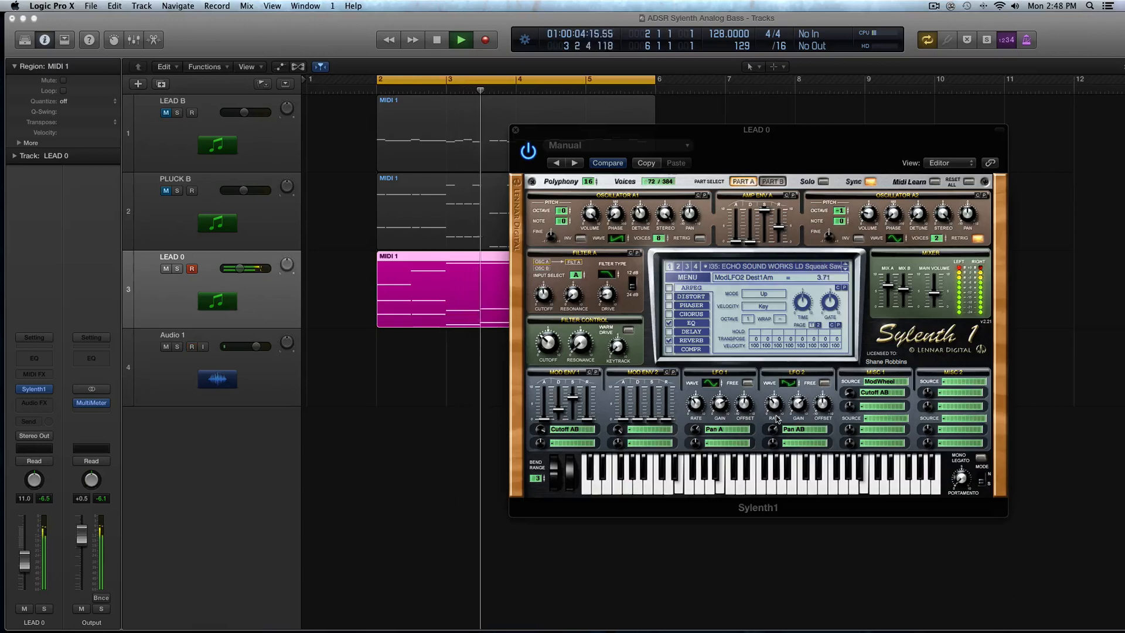
{"action": "left_click_drag", "start_coordinate": [696, 430], "coordinate": [695, 420]}
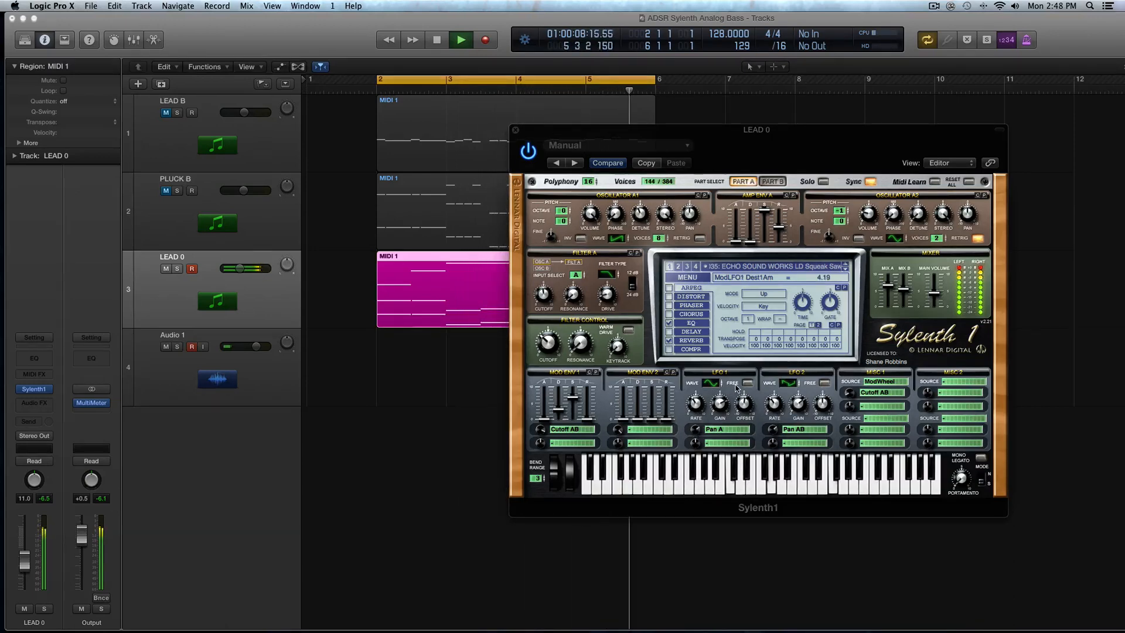
{"action": "key", "text": "space"}
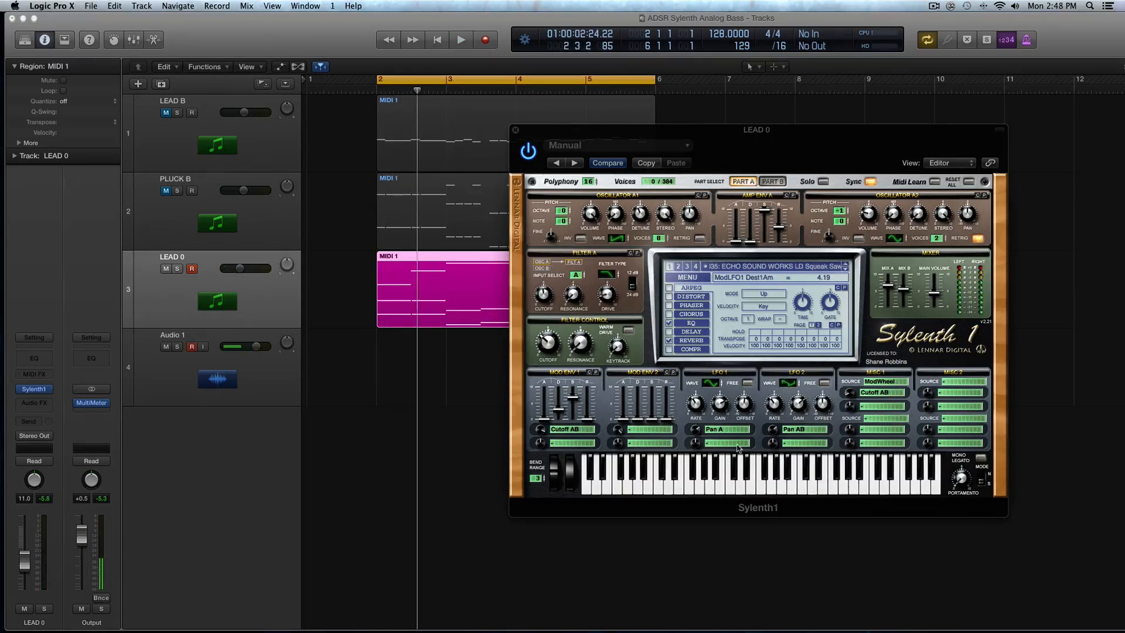
Step: Set LFO 1's destination amount to -3.43 and audition both LFOs in free mode with LFO 2's rate at 0.24 Hz
{"action": "left_click_drag", "start_coordinate": [696, 430], "coordinate": [696, 476]}
{"action": "key", "text": "space"}
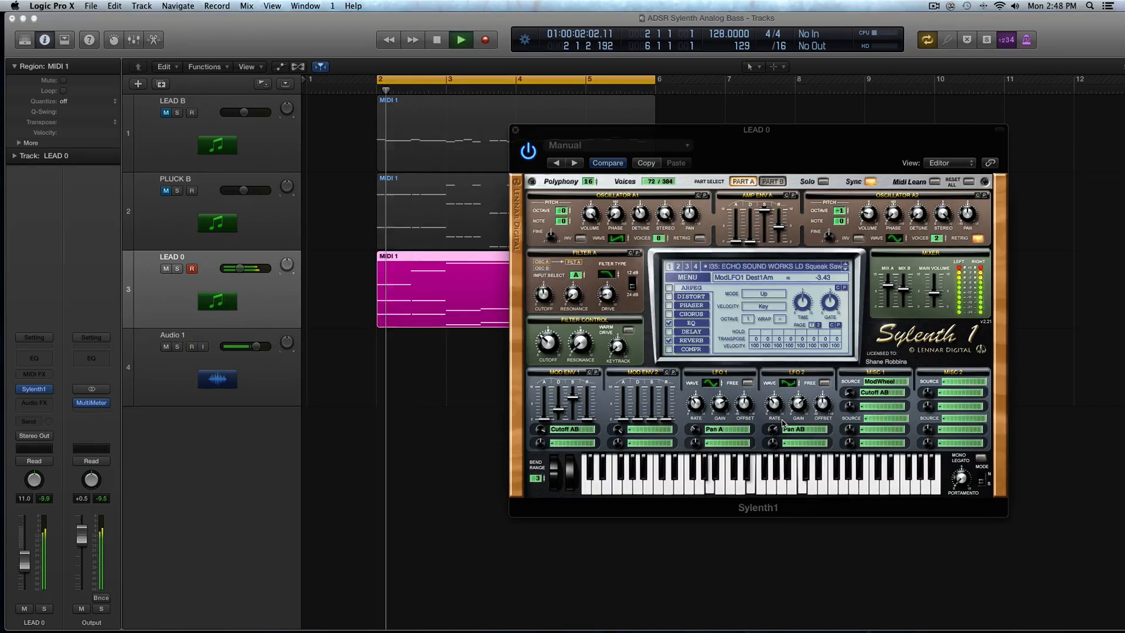
{"action": "left_click", "coordinate": [747, 383]}
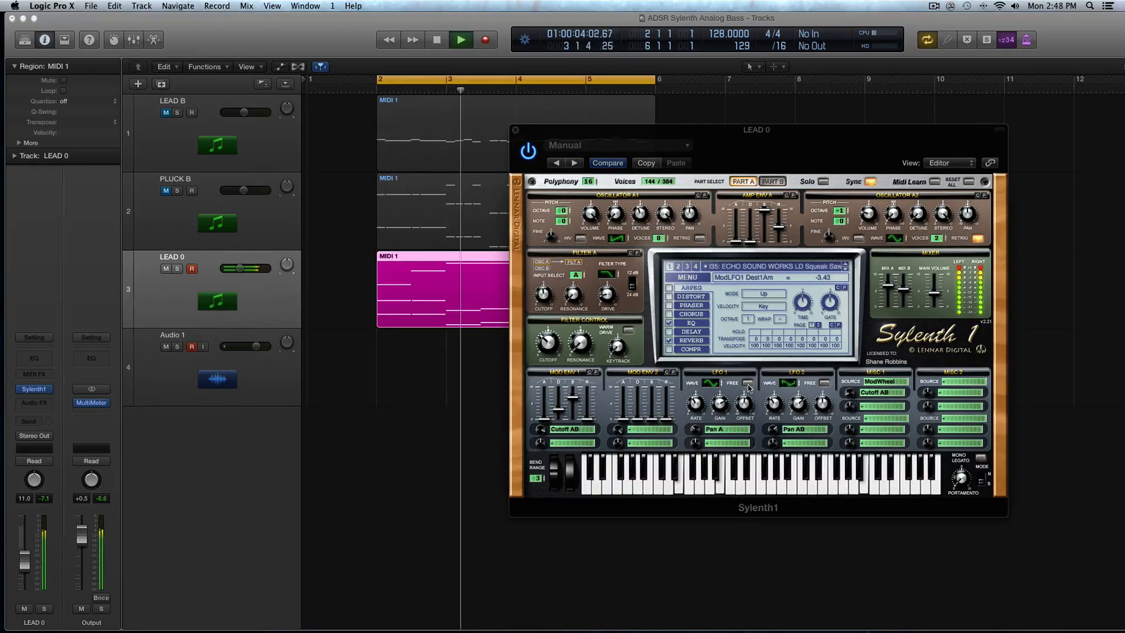
{"action": "left_click", "coordinate": [824, 383]}
{"action": "left_click_drag", "start_coordinate": [772, 418], "coordinate": [771, 420]}
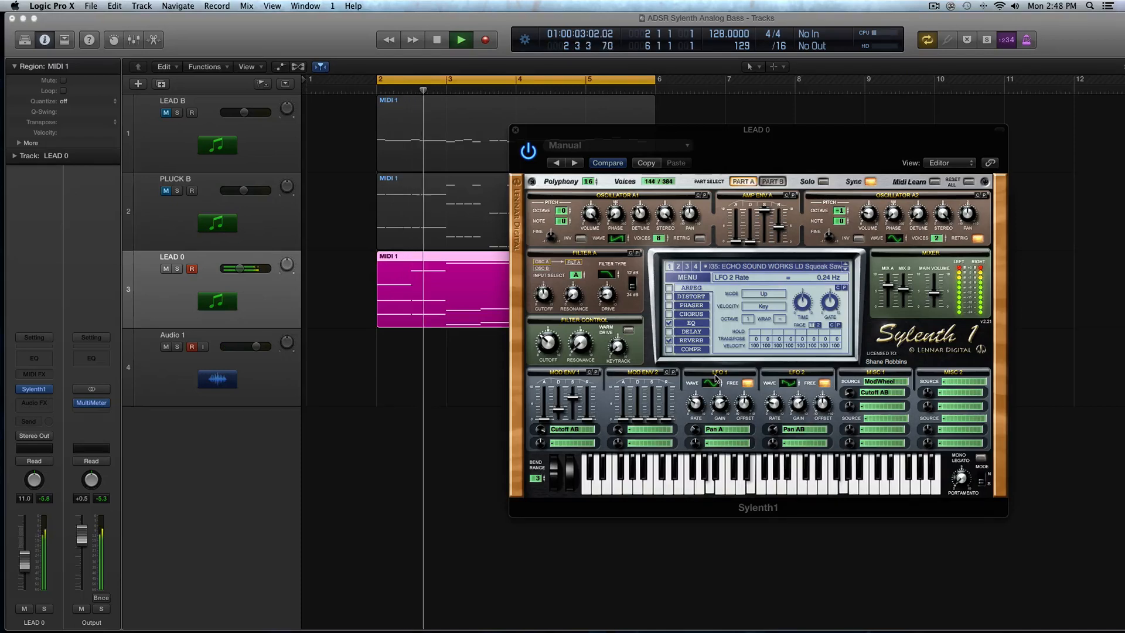
{"action": "key", "text": "space"}
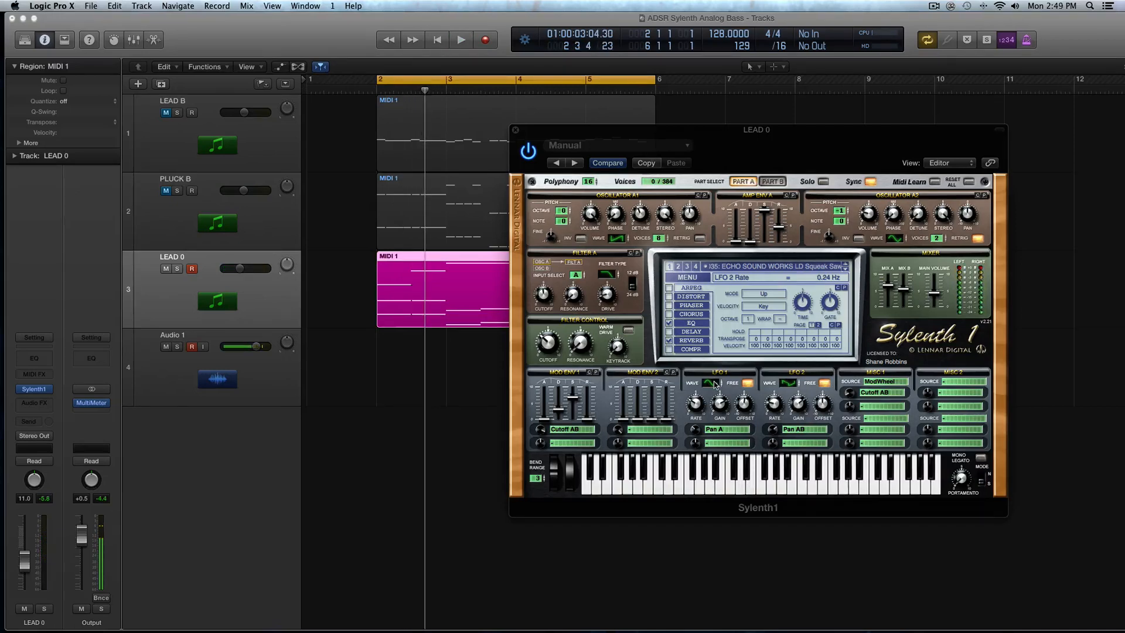
Step: Turn off free mode on LFO 1 and LFO 2 and look over LFO 1's list of destinations
{"action": "left_click", "coordinate": [744, 384]}
{"action": "left_click", "coordinate": [734, 429]}
{"action": "left_click", "coordinate": [692, 427]}
{"action": "left_click", "coordinate": [714, 431]}
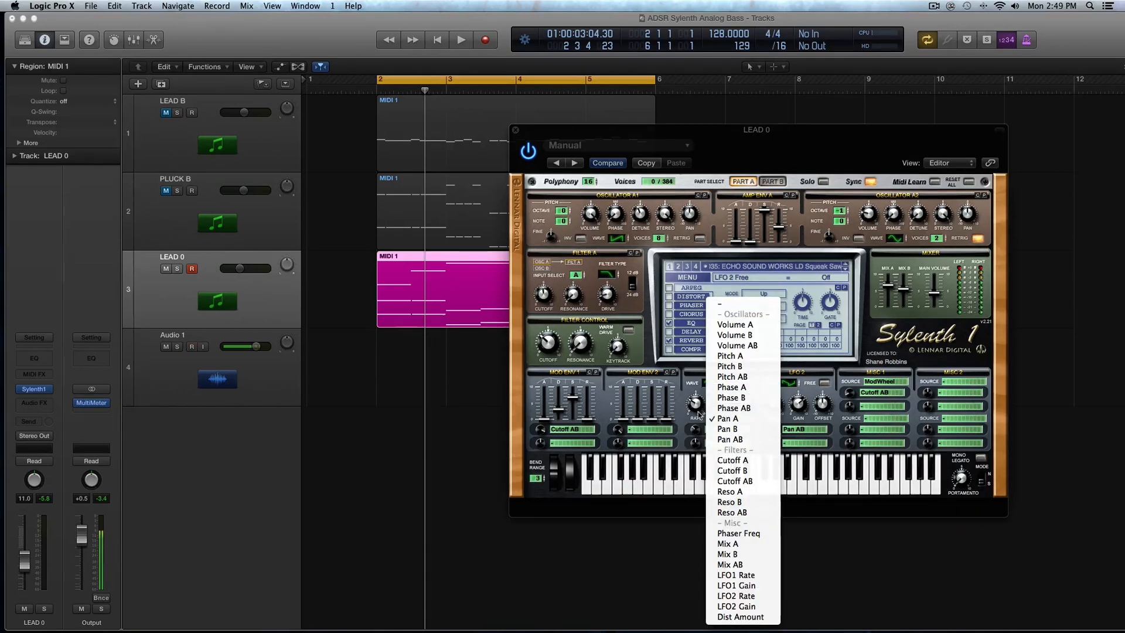
{"action": "left_click", "coordinate": [693, 418]}
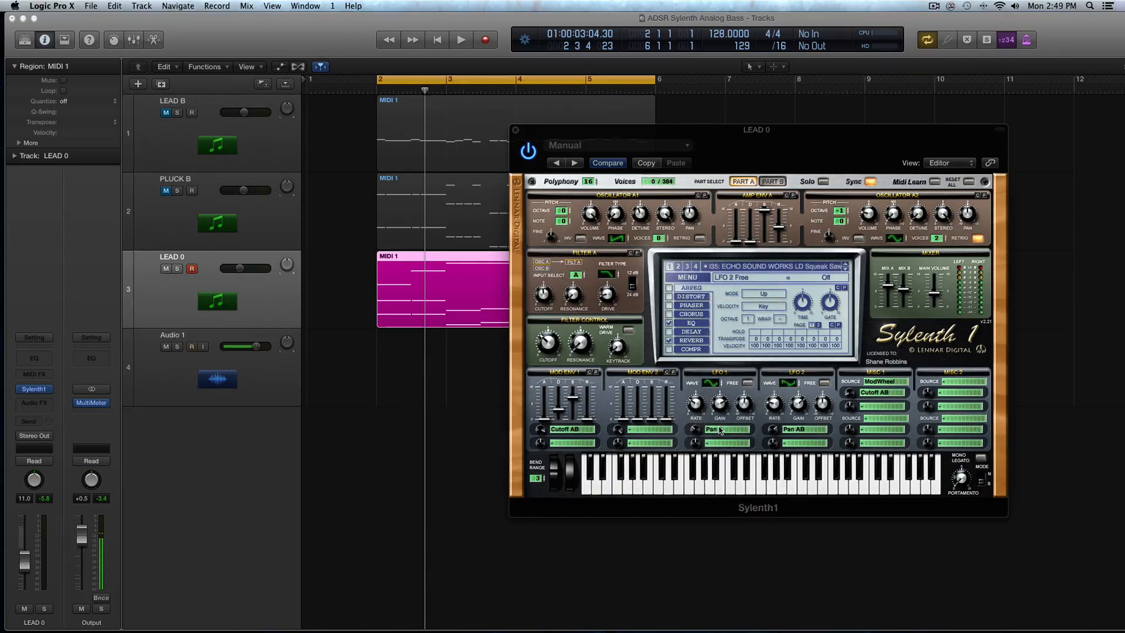
{"action": "left_click", "coordinate": [720, 430]}
{"action": "left_click", "coordinate": [819, 422]}
Step: Reposition the synth window toward the track list and clear LFO 2's first destination
{"action": "left_click_drag", "start_coordinate": [535, 131], "coordinate": [403, 173]}
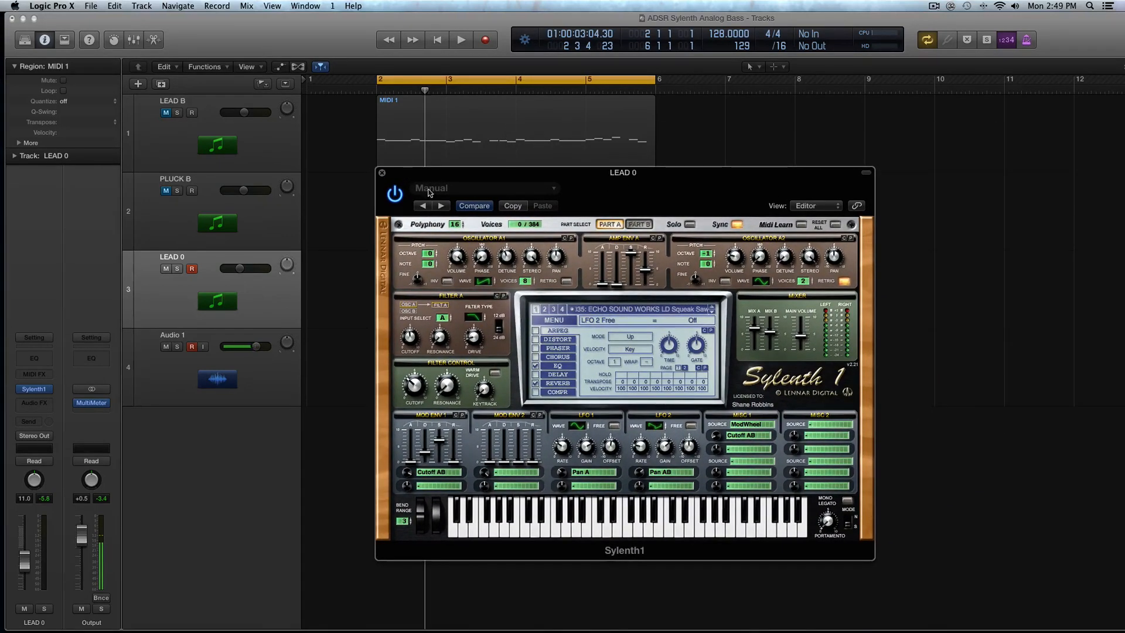
{"action": "left_click", "coordinate": [597, 472]}
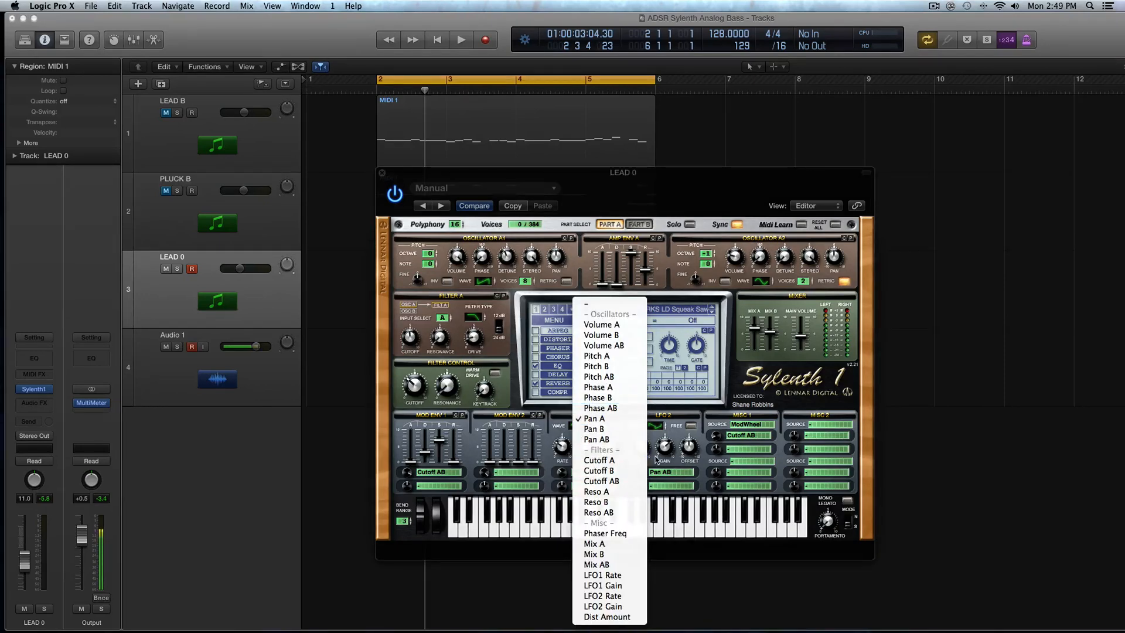
{"action": "left_click", "coordinate": [668, 471]}
{"action": "left_click", "coordinate": [673, 303]}
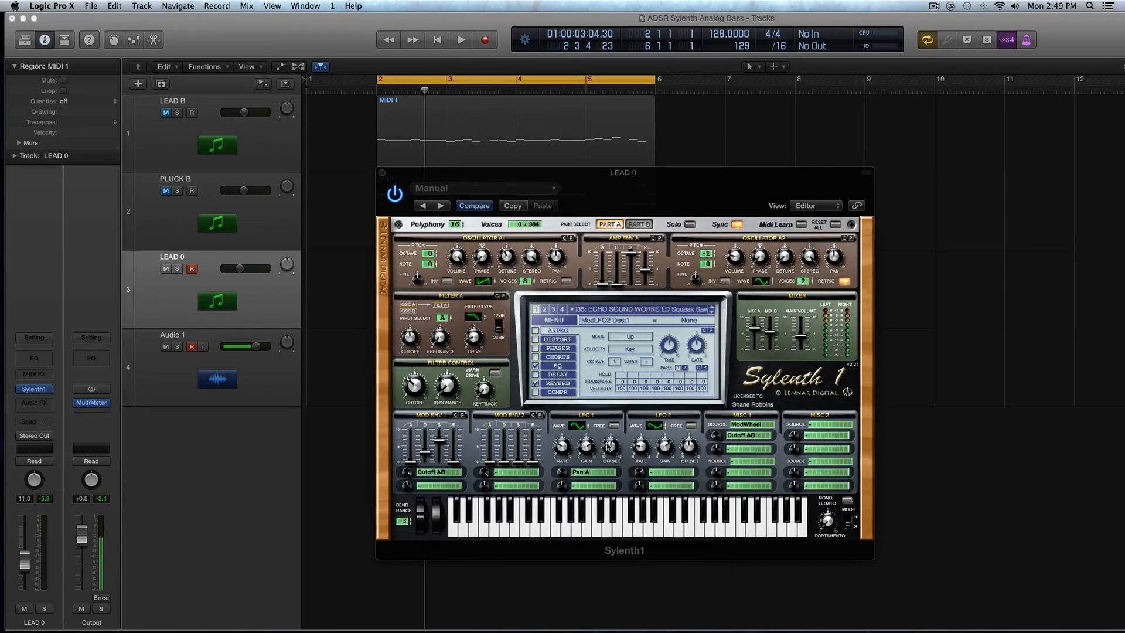
Step: Route LFO 1's first destination to Cutoff B
{"action": "mouse_move", "coordinate": [588, 456]}
{"action": "left_click", "coordinate": [589, 472]}
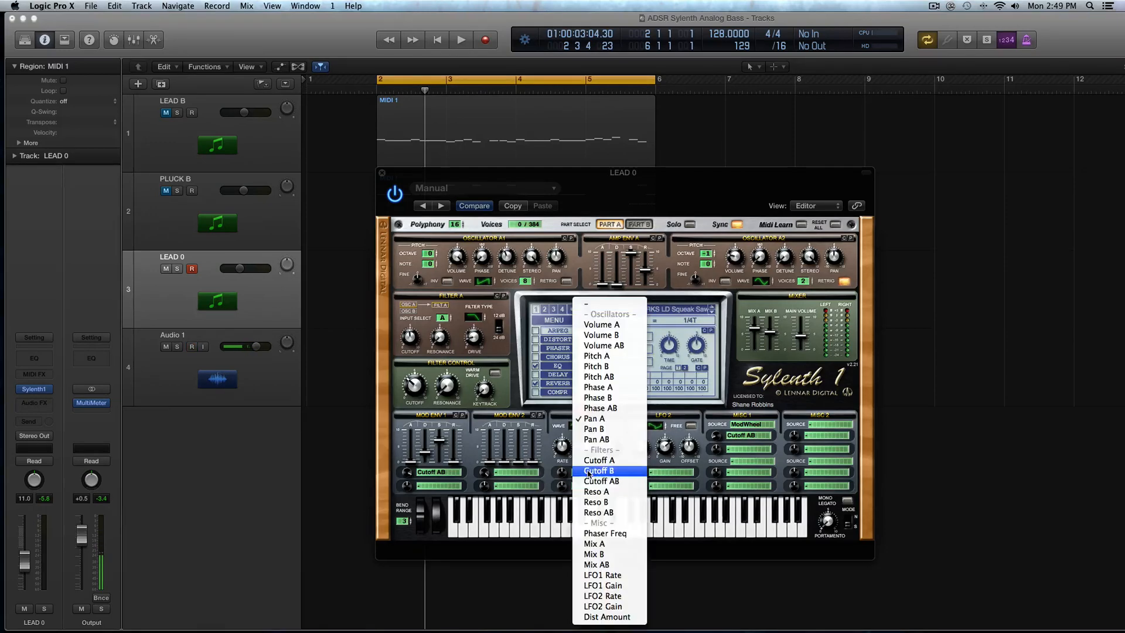
{"action": "left_click", "coordinate": [618, 470]}
{"action": "left_click", "coordinate": [610, 473]}
{"action": "left_click", "coordinate": [501, 275]}
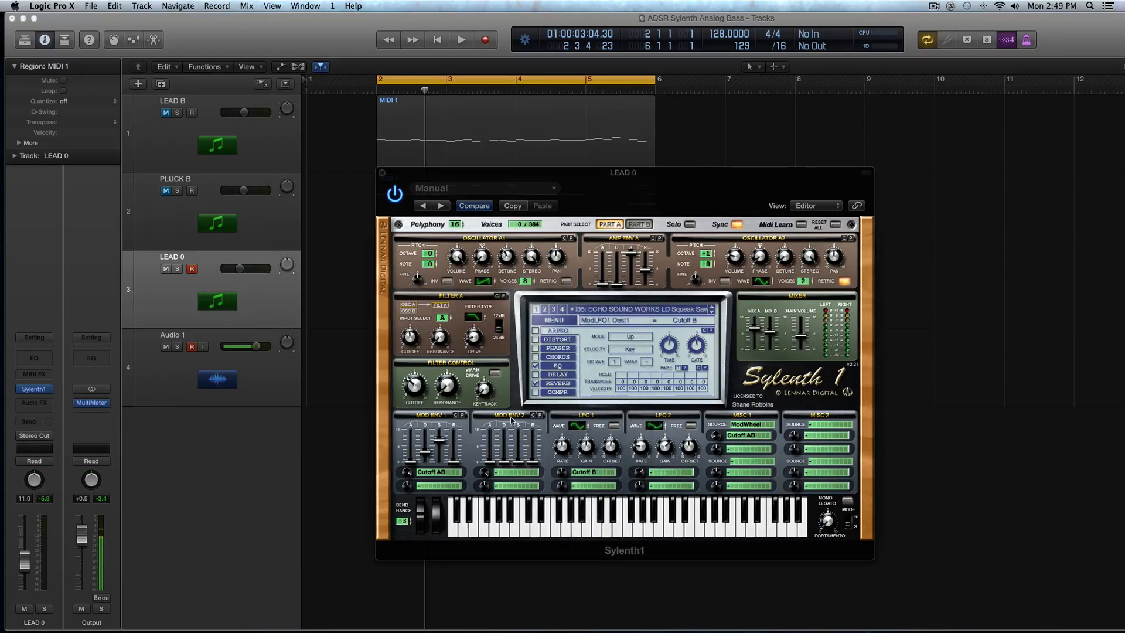
Step: Check LFO 1's Cutoff B routing, view Filter B on Part B, and return to Part A
{"action": "left_click", "coordinate": [593, 473]}
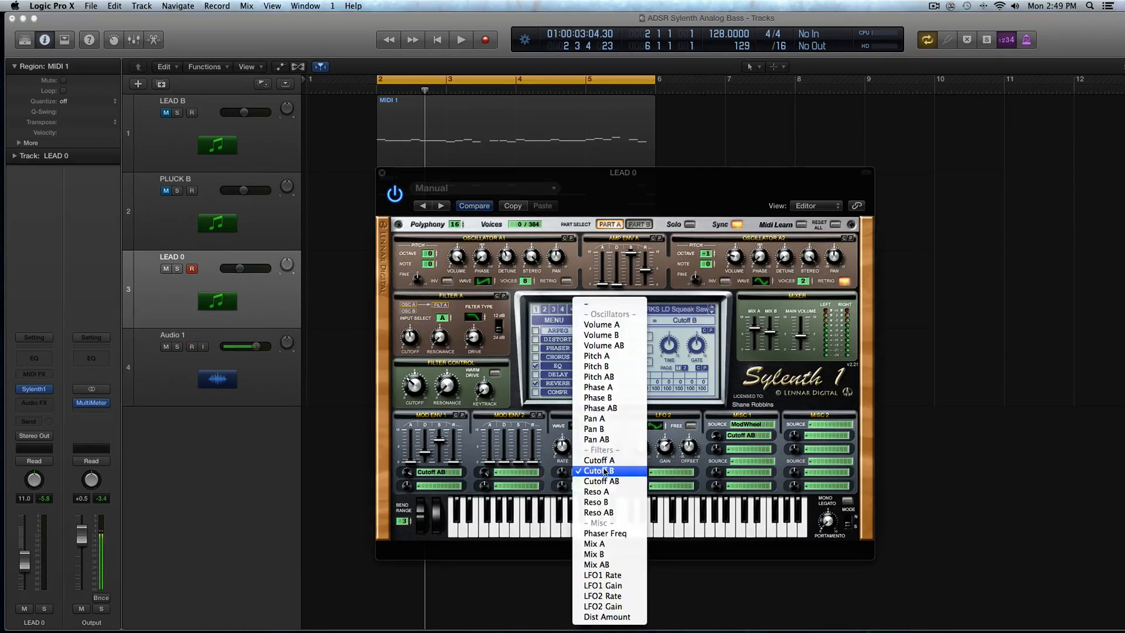
{"action": "left_click", "coordinate": [594, 471]}
{"action": "left_click", "coordinate": [638, 224]}
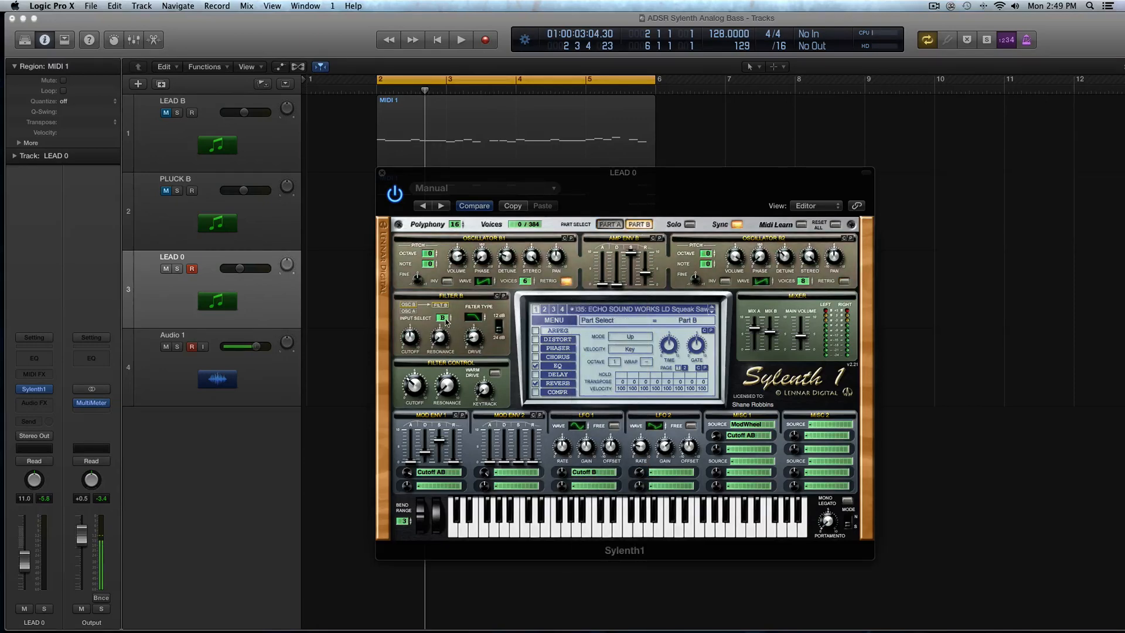
{"action": "left_click", "coordinate": [610, 225]}
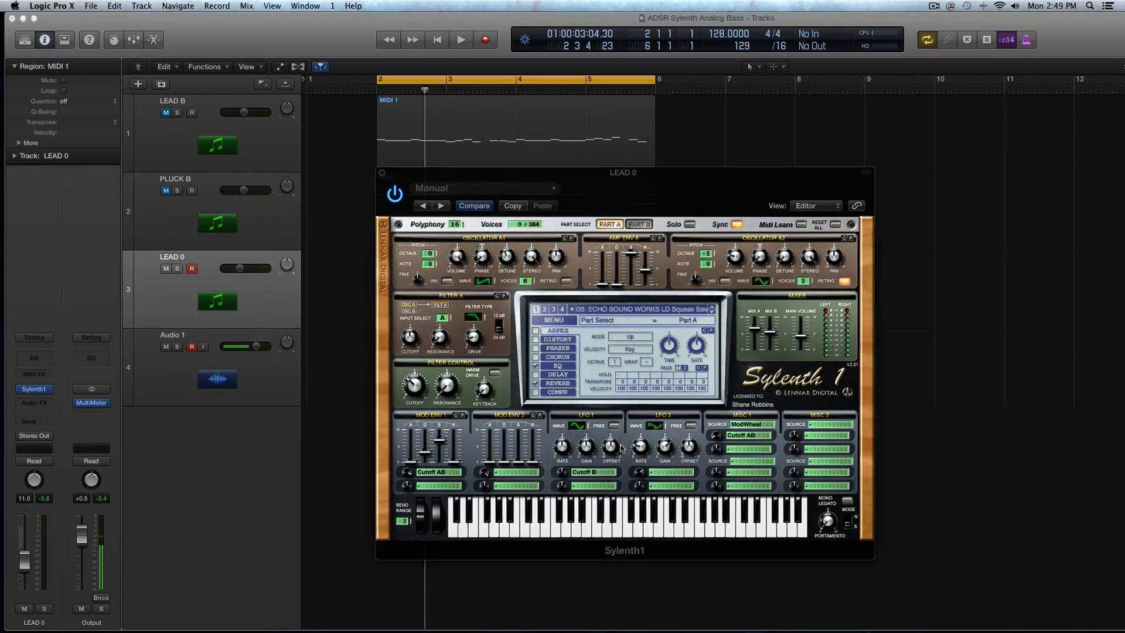
Step: Route LFO 1 to Cutoff AB, set its gain to 7.86 and audition the lead with the Triangle waveform
{"action": "left_click", "coordinate": [597, 474]}
{"action": "left_click", "coordinate": [600, 484]}
{"action": "left_click", "coordinate": [581, 419]}
{"action": "left_click_drag", "start_coordinate": [563, 471], "coordinate": [585, 436]}
{"action": "key", "text": "space"}
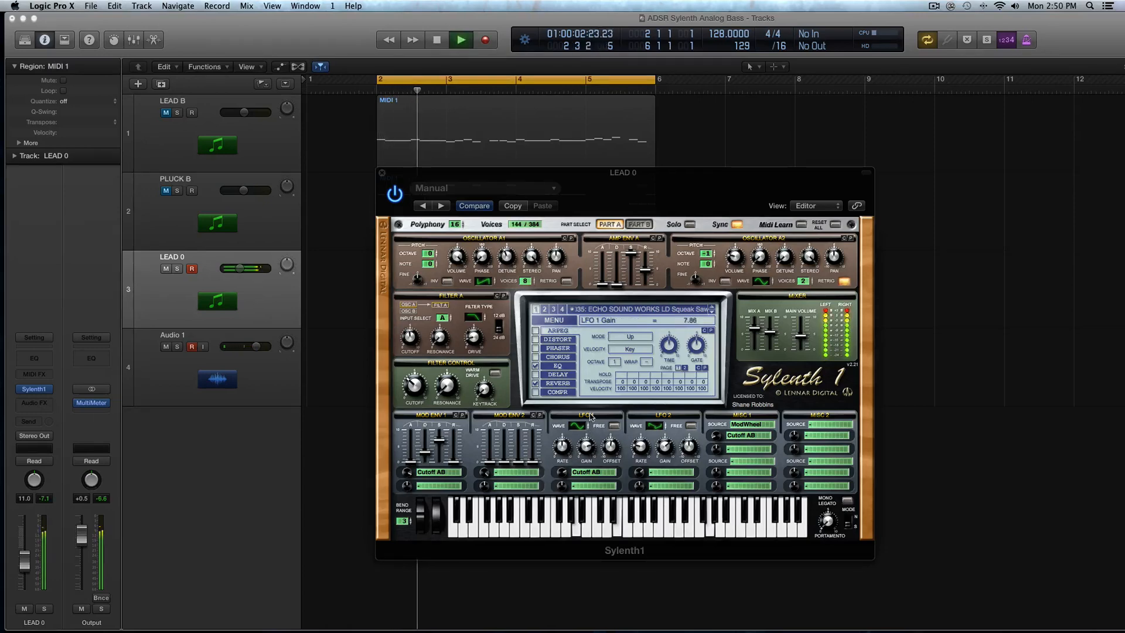
{"action": "left_click", "coordinate": [580, 424]}
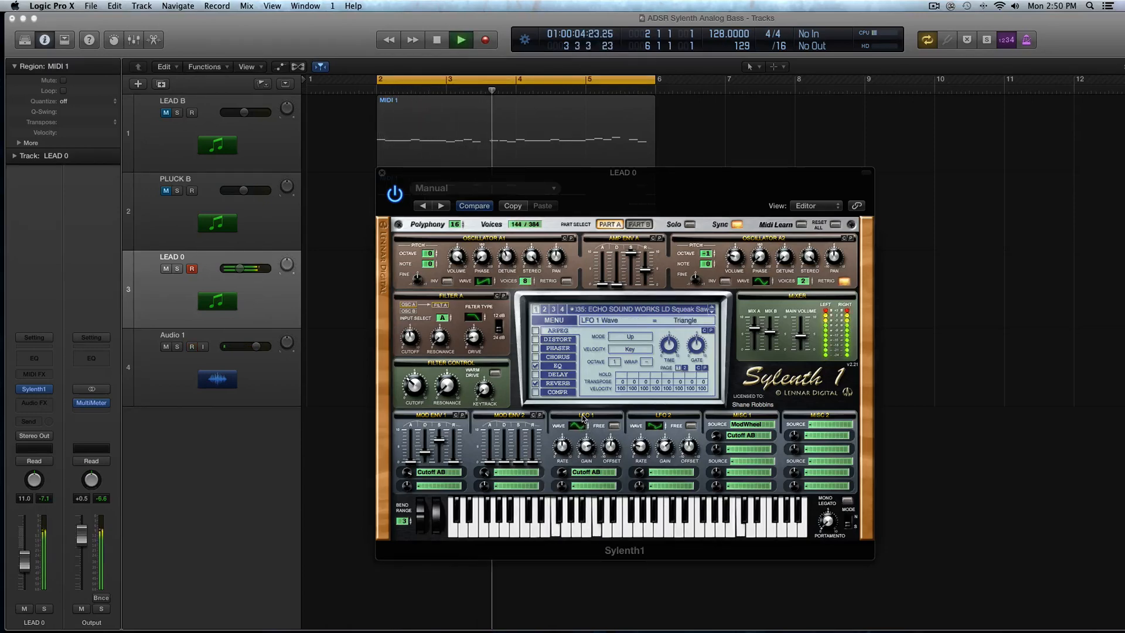
Step: Audition LFO 1 with the HPulse and Pulse waveforms and raise its offset to 6.57
{"action": "left_click", "coordinate": [580, 424]}
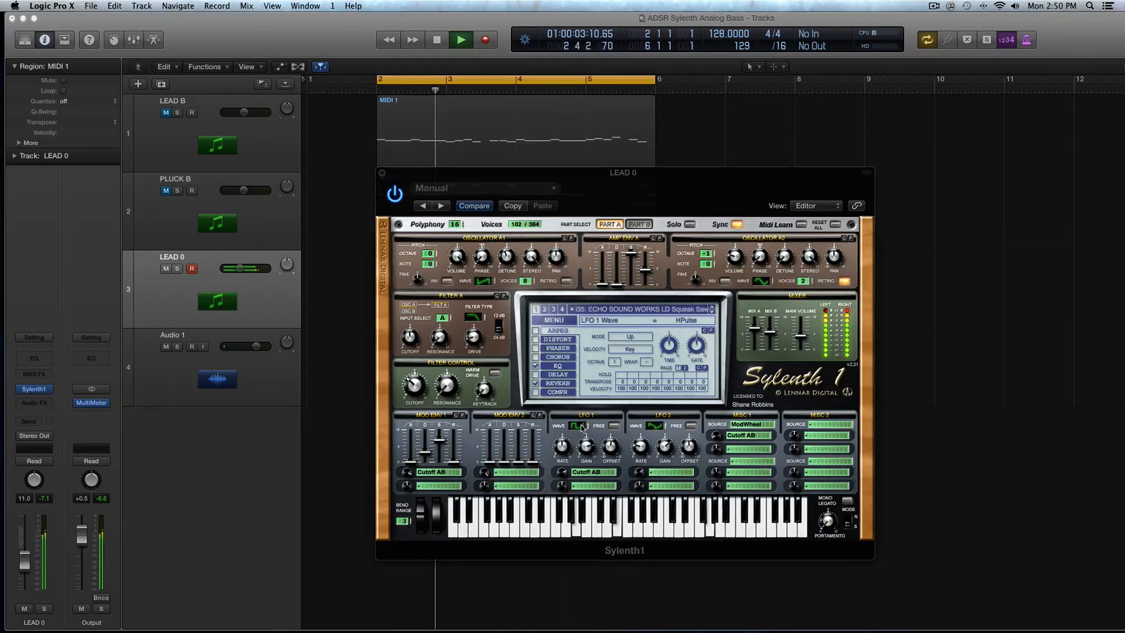
{"action": "left_click", "coordinate": [581, 427]}
{"action": "left_click_drag", "start_coordinate": [564, 447], "coordinate": [612, 416]}
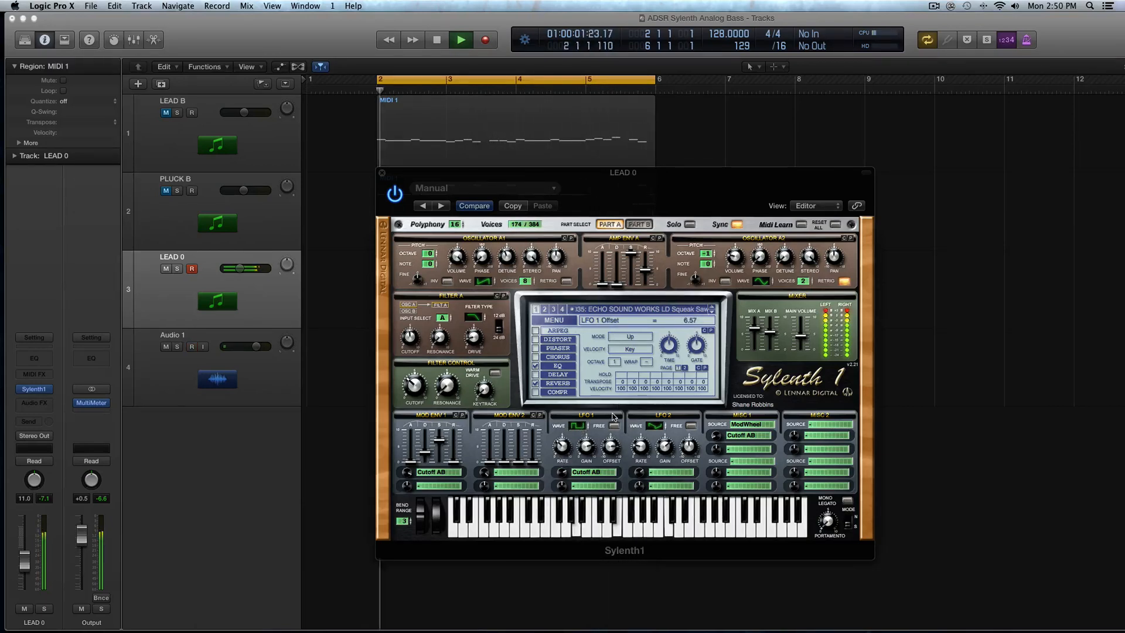
Step: Switch LFO 1 through the TriSaw and Lorenz waveforms, trying rates of 1/8T and 1/8D
{"action": "left_click", "coordinate": [582, 422]}
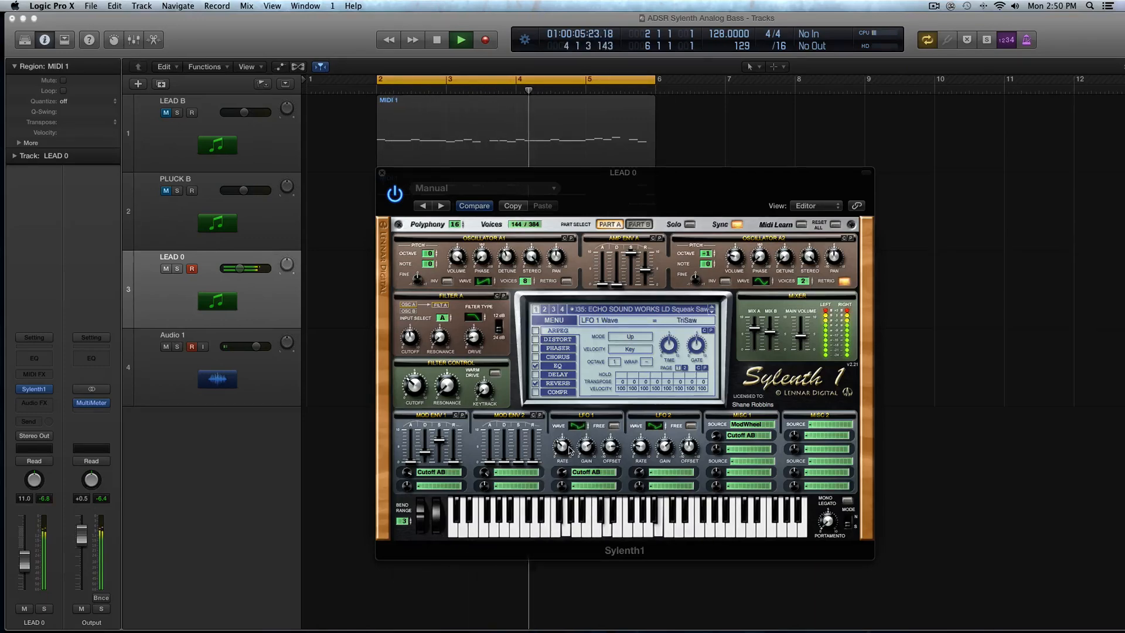
{"action": "left_click_drag", "start_coordinate": [562, 444], "coordinate": [571, 416]}
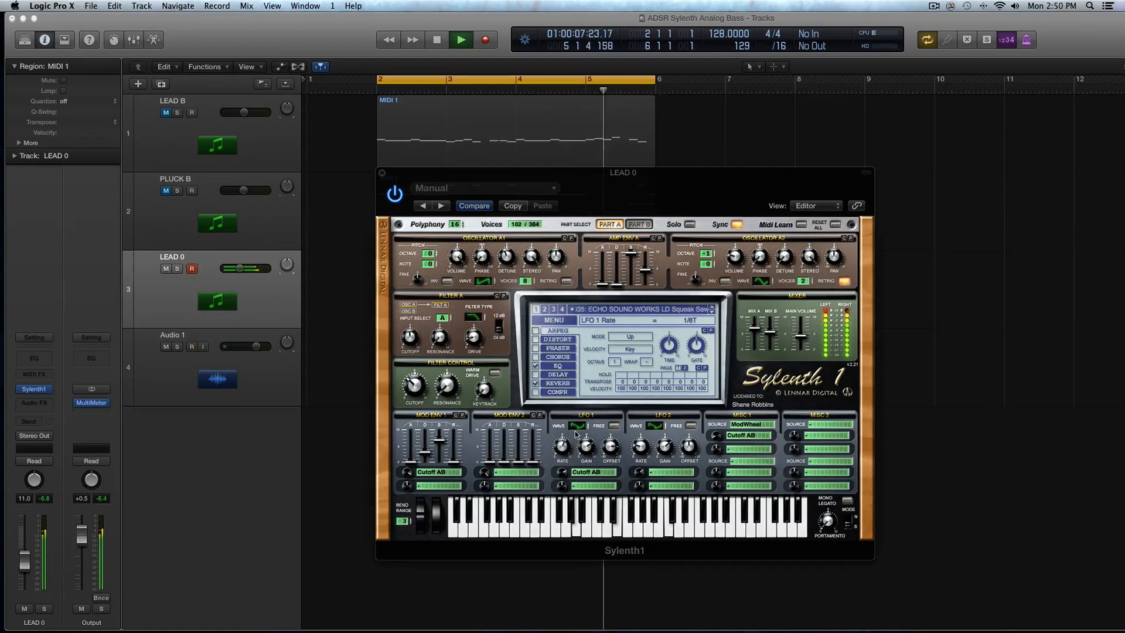
{"action": "left_click_drag", "start_coordinate": [582, 456], "coordinate": [582, 418]}
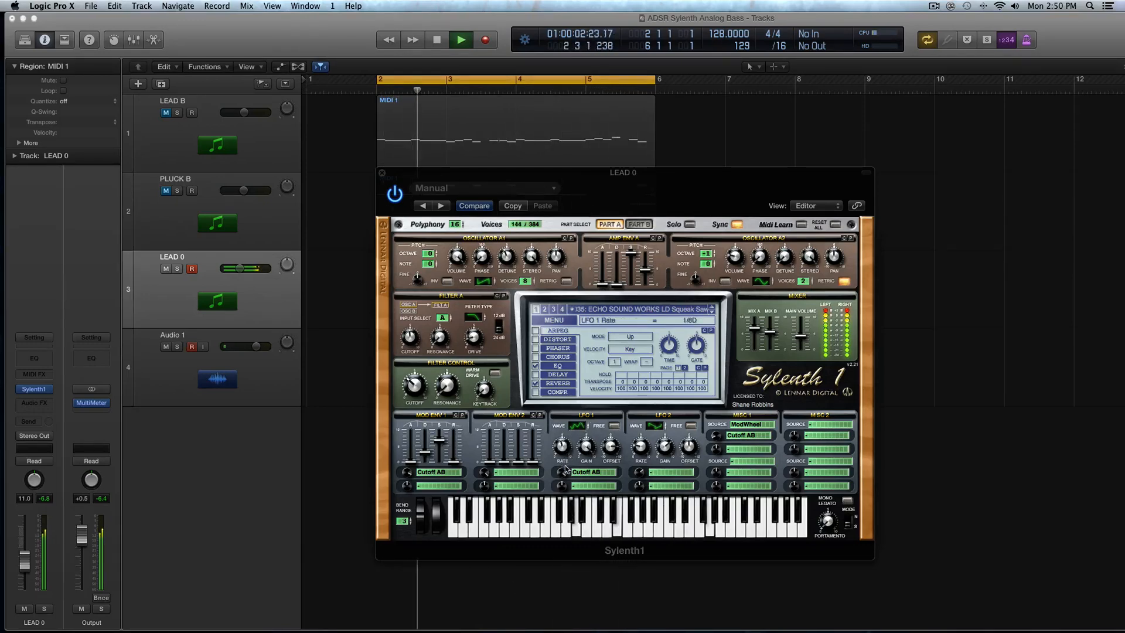
Step: Route LFO 1's first destination to Cutoff A, solo Part A and audition the lead with the Lorenz waveform
{"action": "left_click", "coordinate": [593, 473]}
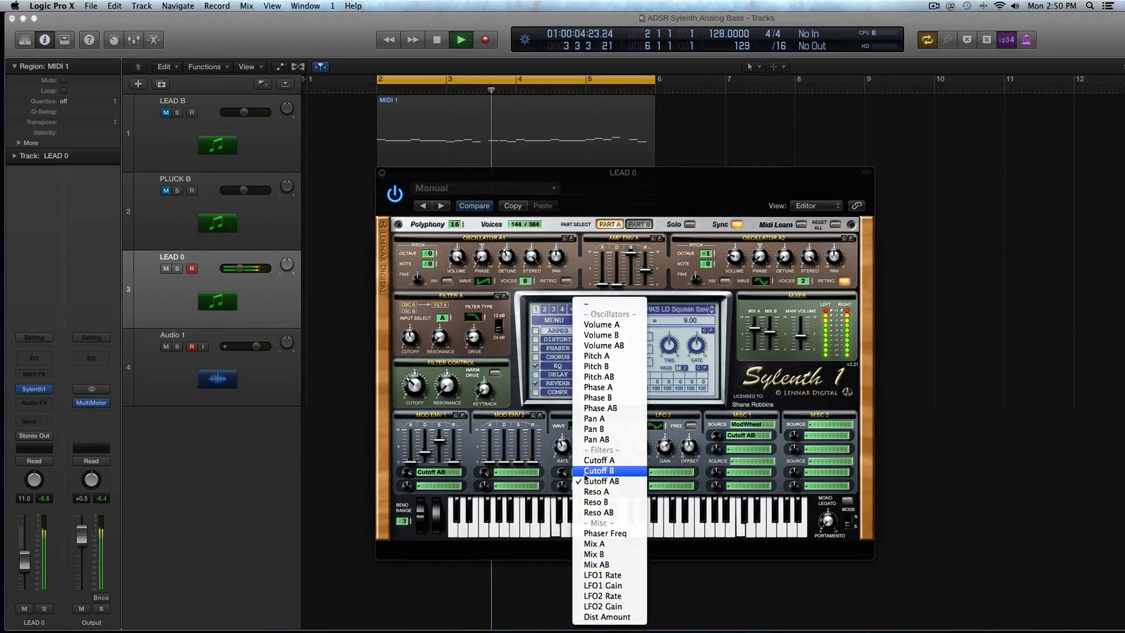
{"action": "left_click", "coordinate": [599, 460]}
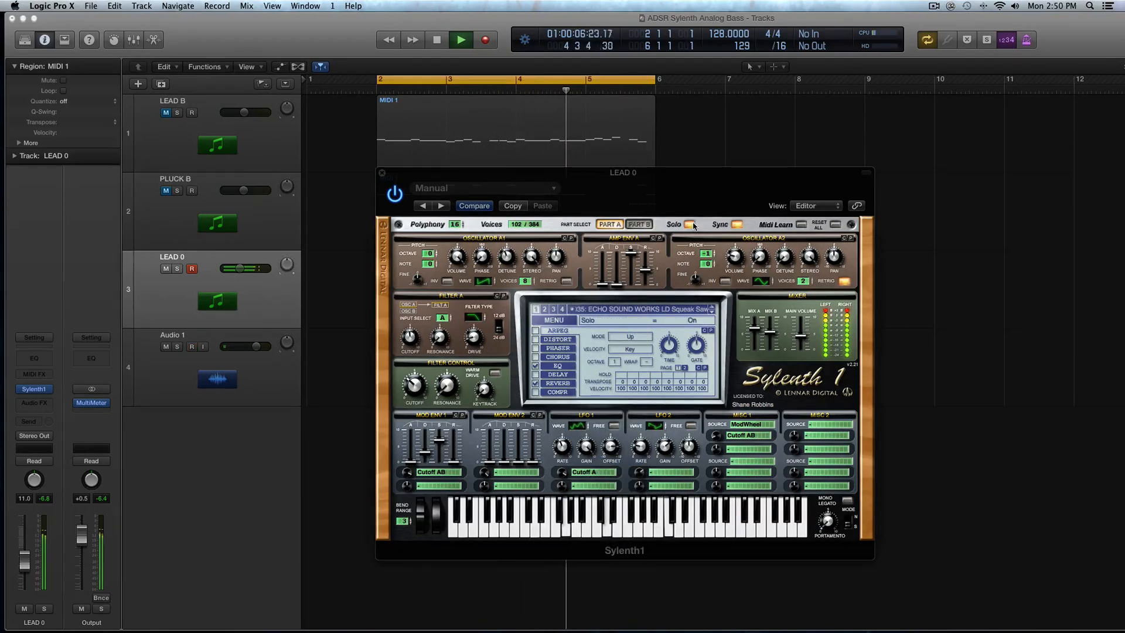
{"action": "left_click", "coordinate": [580, 472]}
{"action": "left_click", "coordinate": [593, 459]}
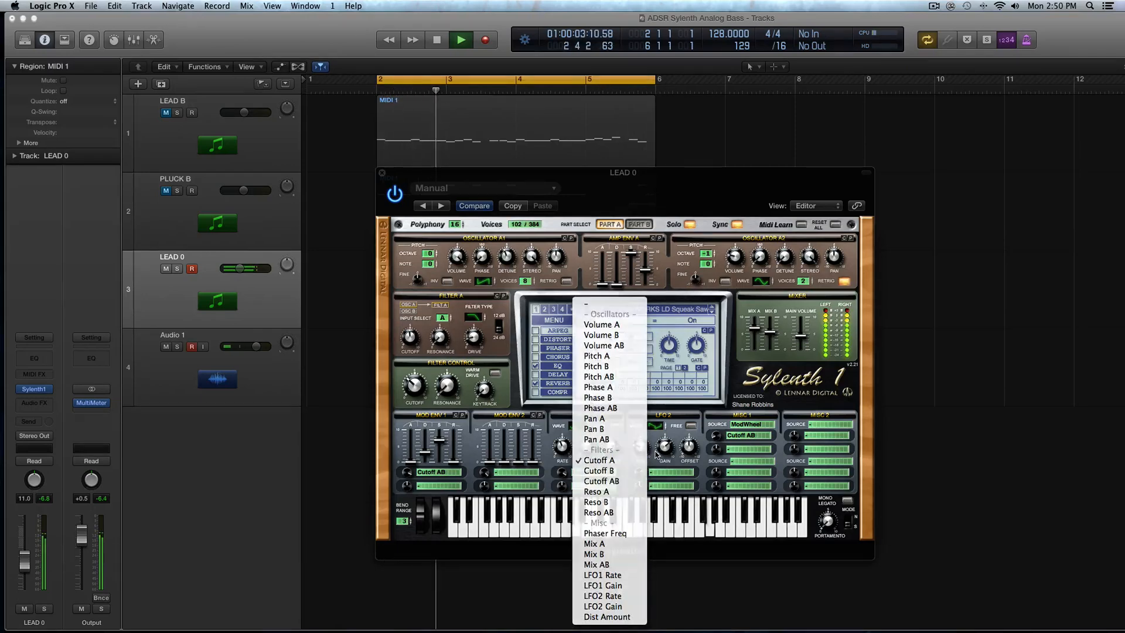
{"action": "key", "text": "space"}
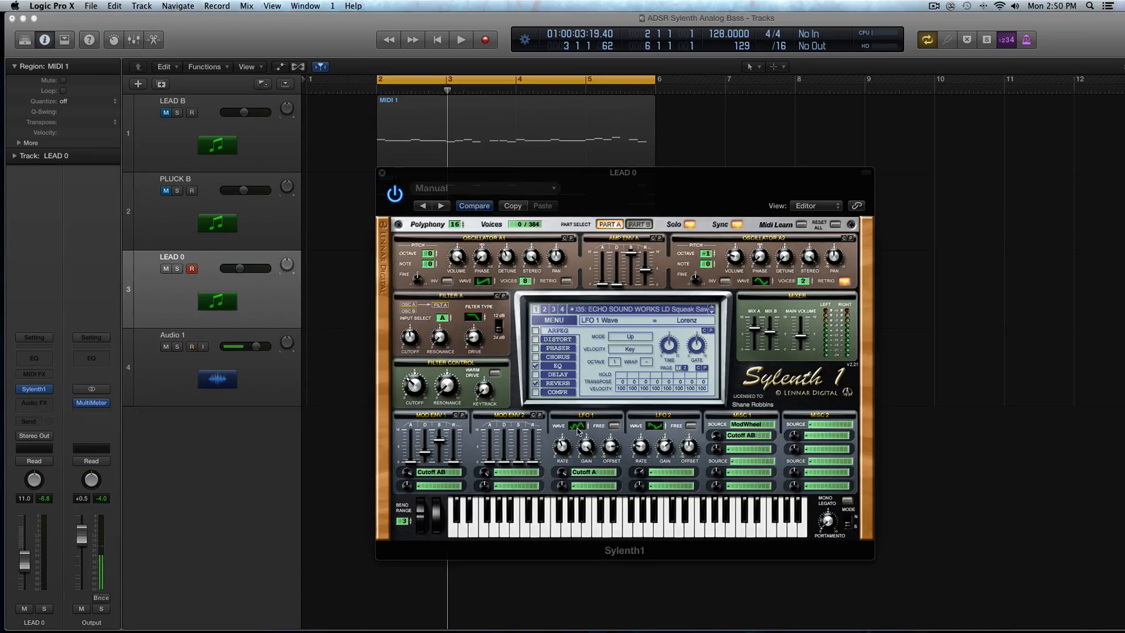
{"action": "key", "text": "space"}
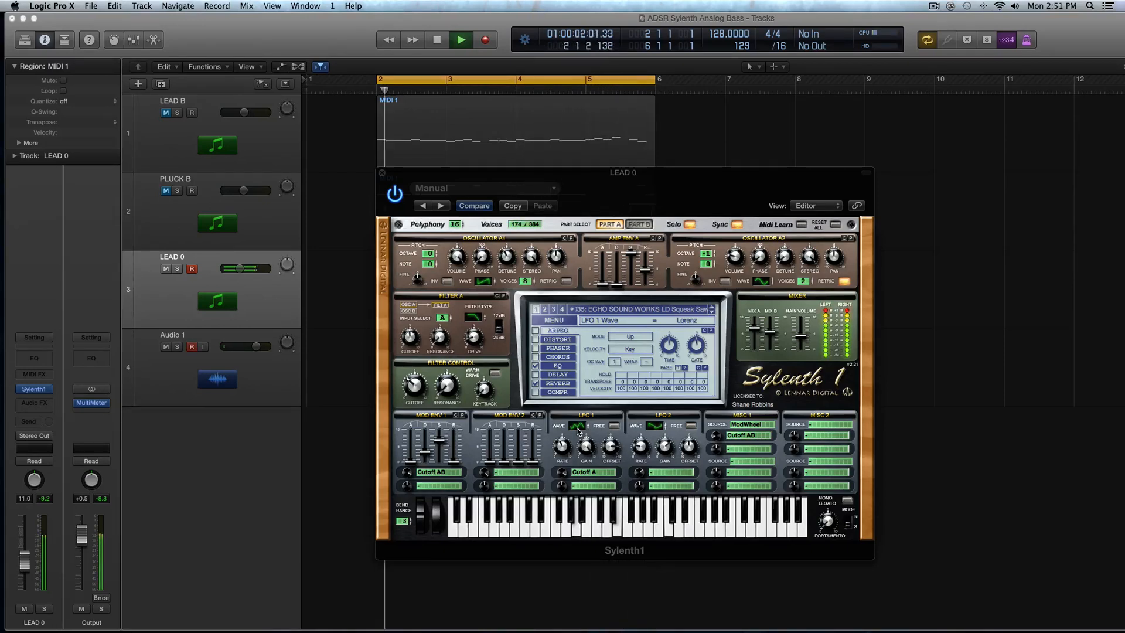
{"action": "key", "text": "space"}
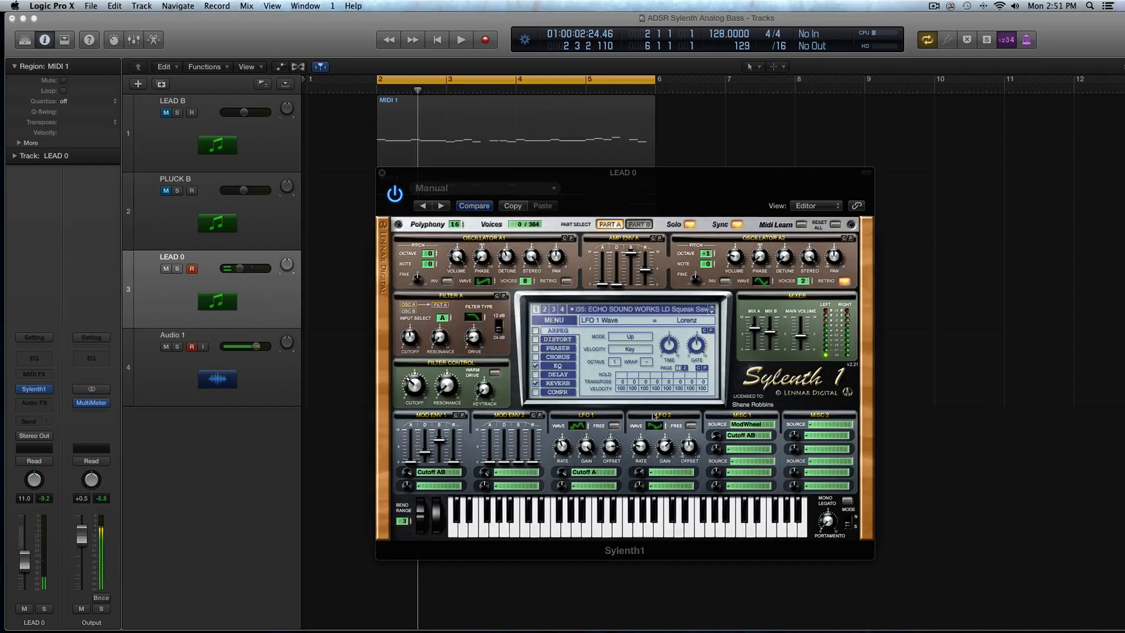
Step: Set LFO 1's waveform to Sine, route its first destination to Reso A and audition it at rate 1/16D
{"action": "left_click", "coordinate": [577, 473]}
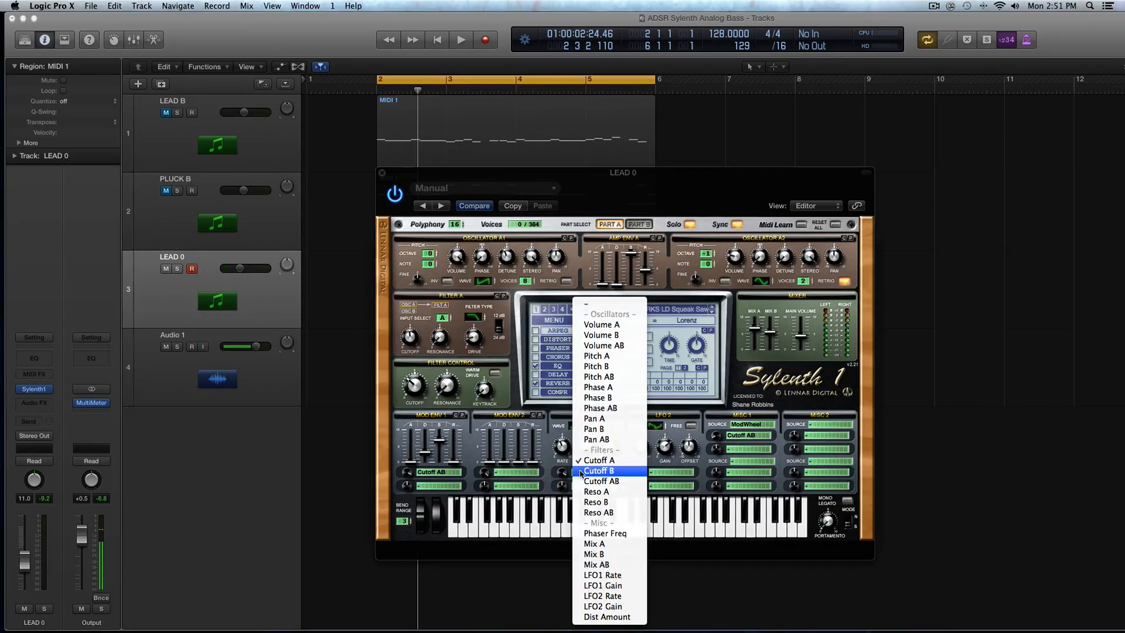
{"action": "left_click", "coordinate": [540, 487]}
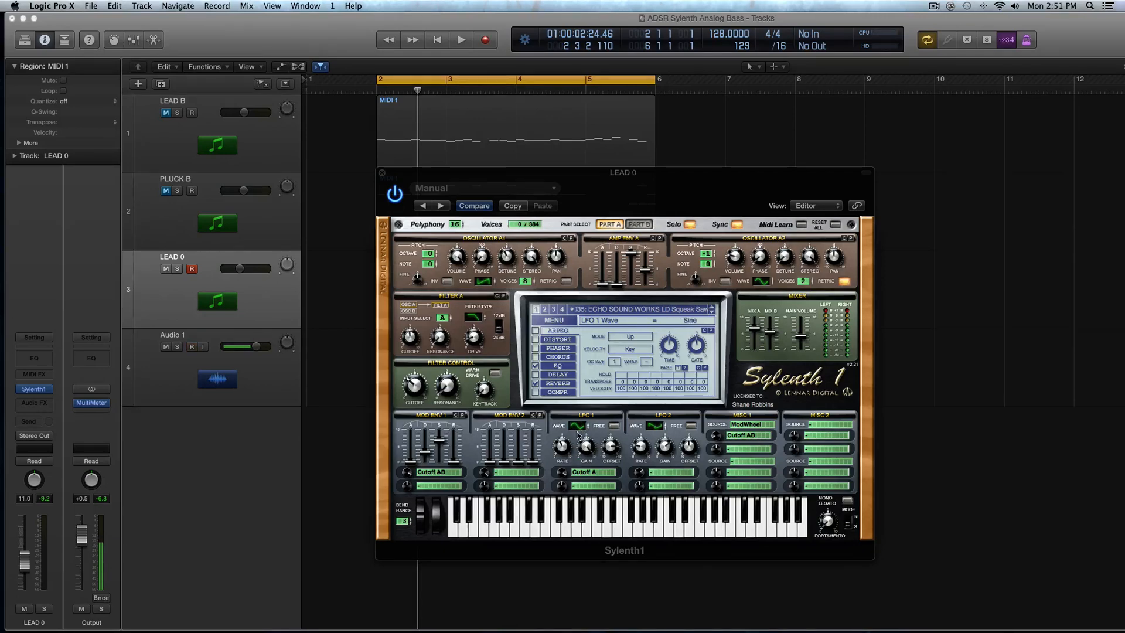
{"action": "left_click", "coordinate": [585, 472]}
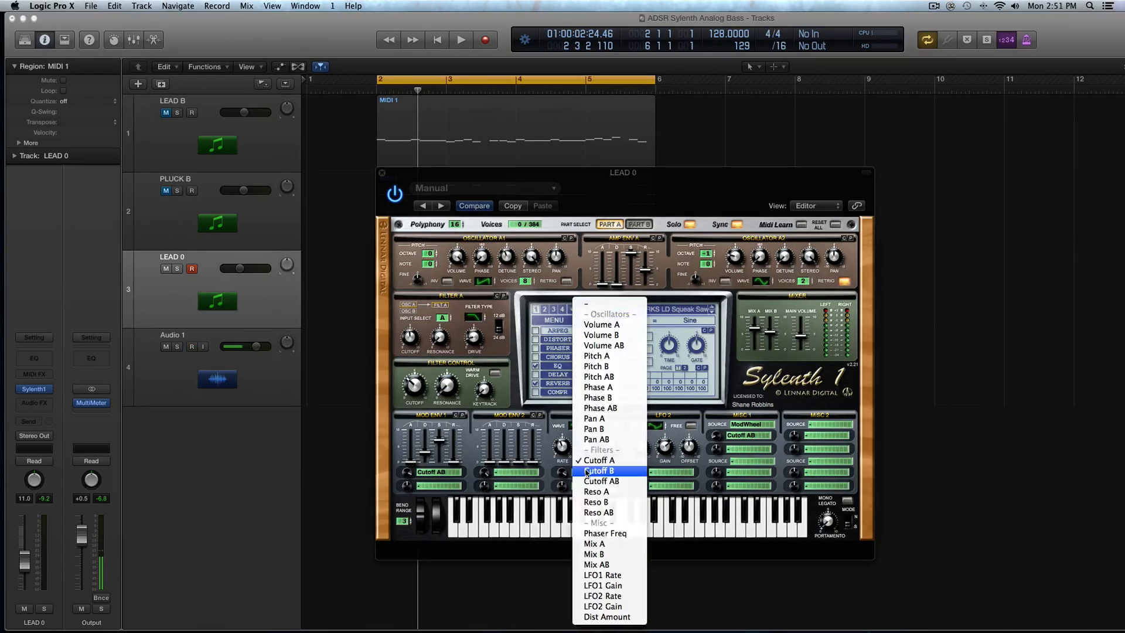
{"action": "left_click", "coordinate": [611, 490]}
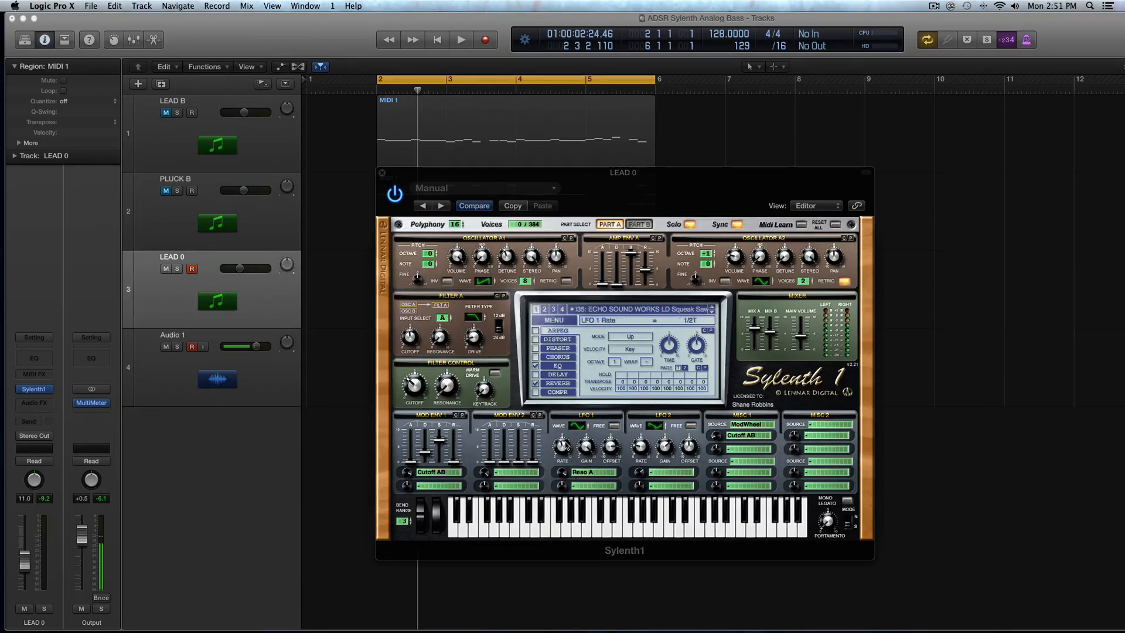
{"action": "key", "text": "space"}
{"action": "left_click_drag", "start_coordinate": [567, 438], "coordinate": [567, 454]}
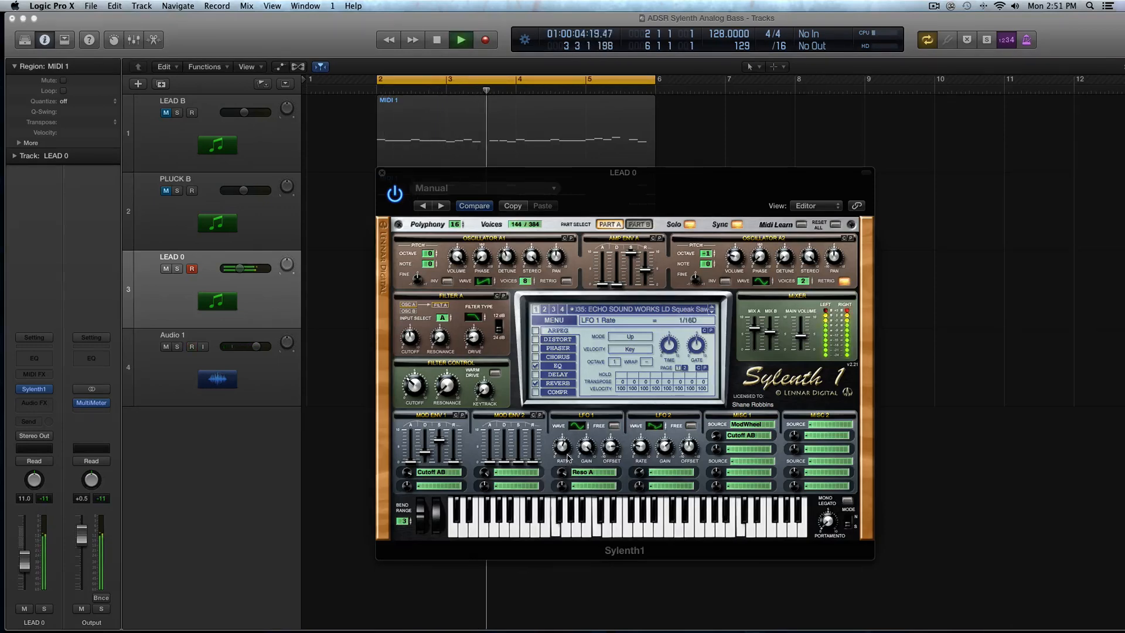
Step: Route LFO 1's first destination to Reso AB and audition the lead with the LFO gain at 2.62
{"action": "left_click", "coordinate": [584, 474]}
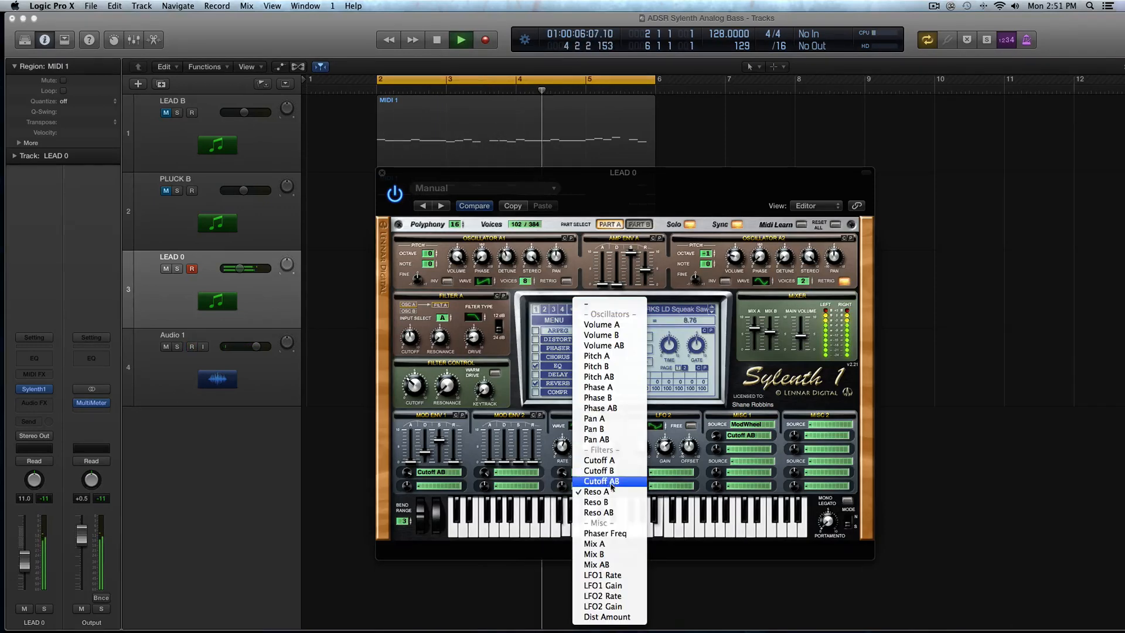
{"action": "left_click", "coordinate": [621, 510]}
{"action": "key", "text": "space"}
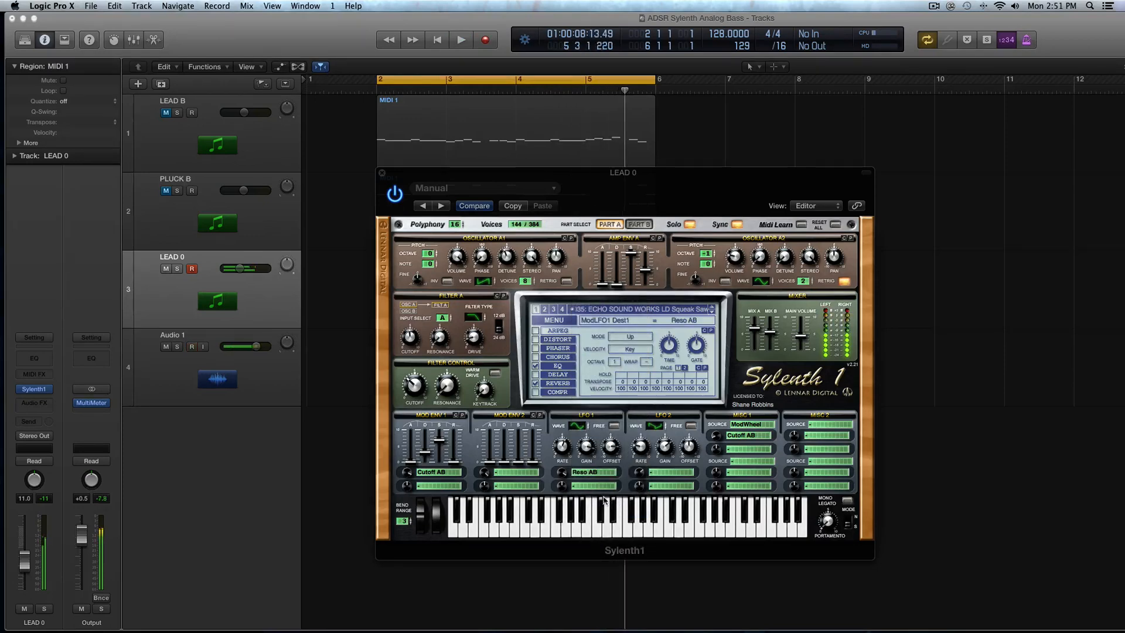
{"action": "key", "text": "space"}
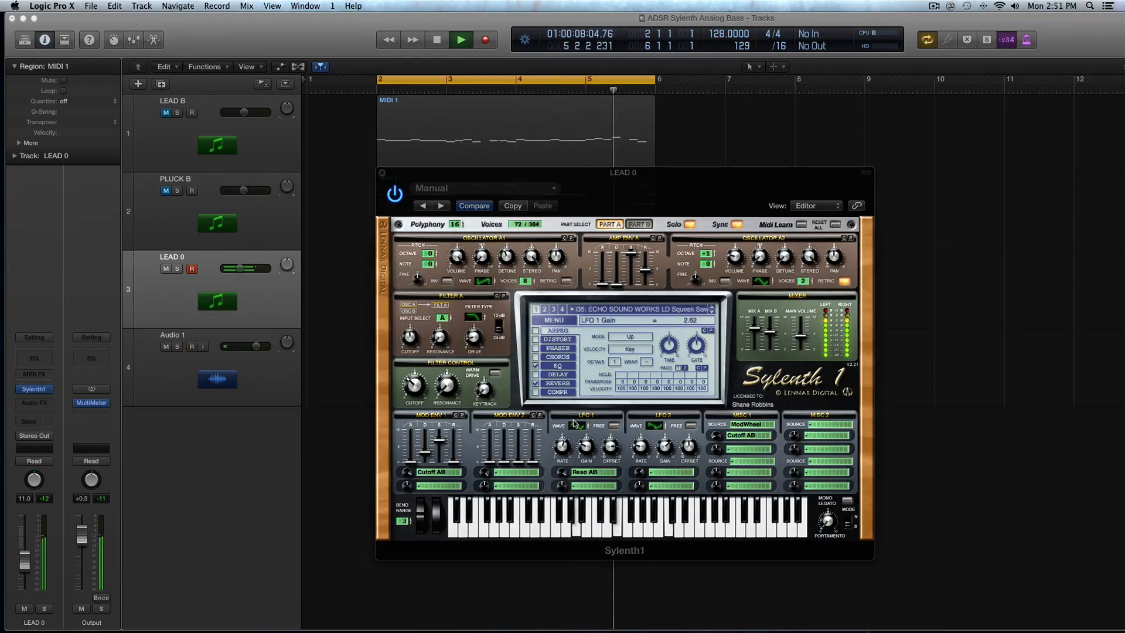
{"action": "key", "text": "space"}
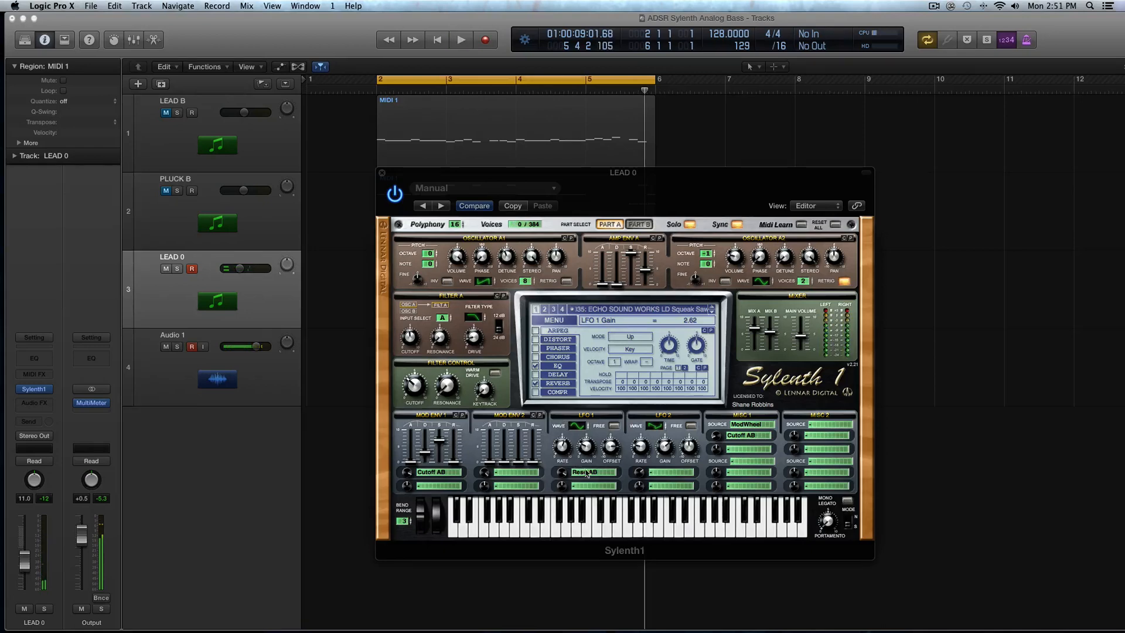
Step: Switch LFO 1's first destination to Cutoff B and back to Reso AB, and play the lead with gain 7.19
{"action": "left_click", "coordinate": [586, 472]}
{"action": "left_click", "coordinate": [571, 467]}
{"action": "left_click", "coordinate": [590, 478]}
{"action": "left_click", "coordinate": [598, 471]}
{"action": "left_click", "coordinate": [598, 471]}
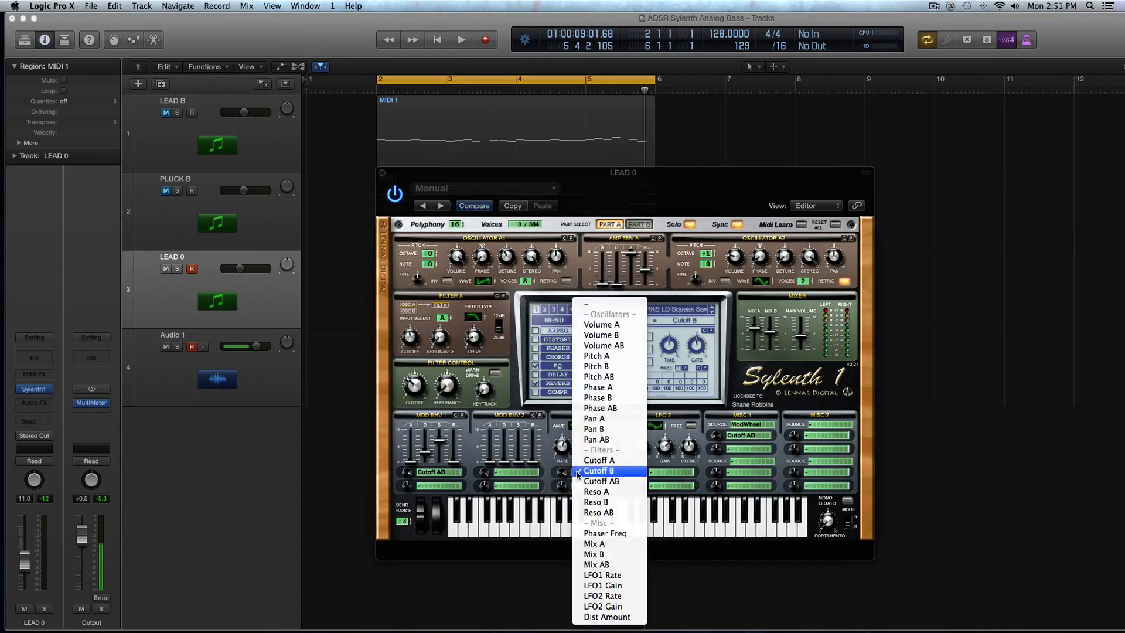
{"action": "left_click", "coordinate": [604, 512]}
{"action": "key", "text": "space"}
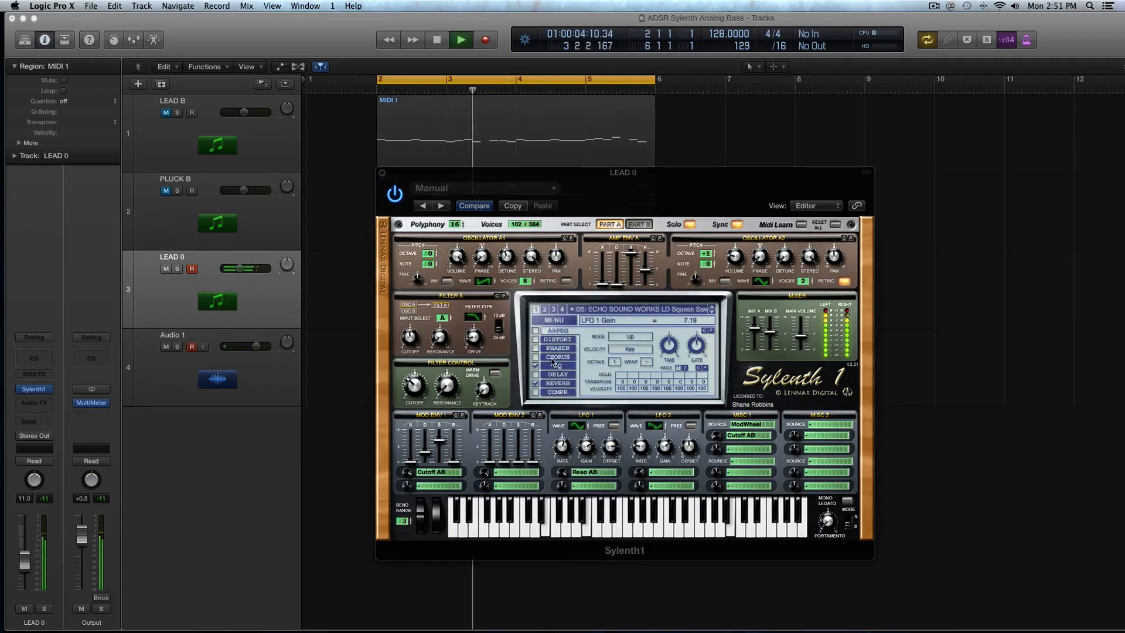
Step: Audition LFO 1's Saw and Pulse waveforms on Reso AB, return to Sine and stop playback
{"action": "left_click", "coordinate": [582, 421]}
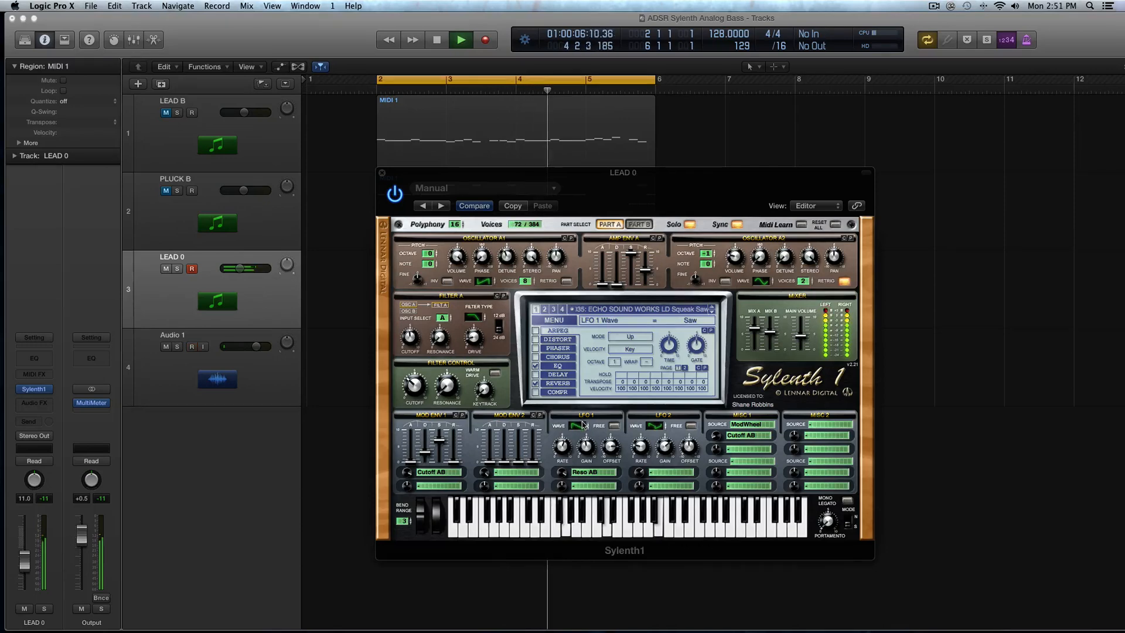
{"action": "left_click", "coordinate": [582, 421]}
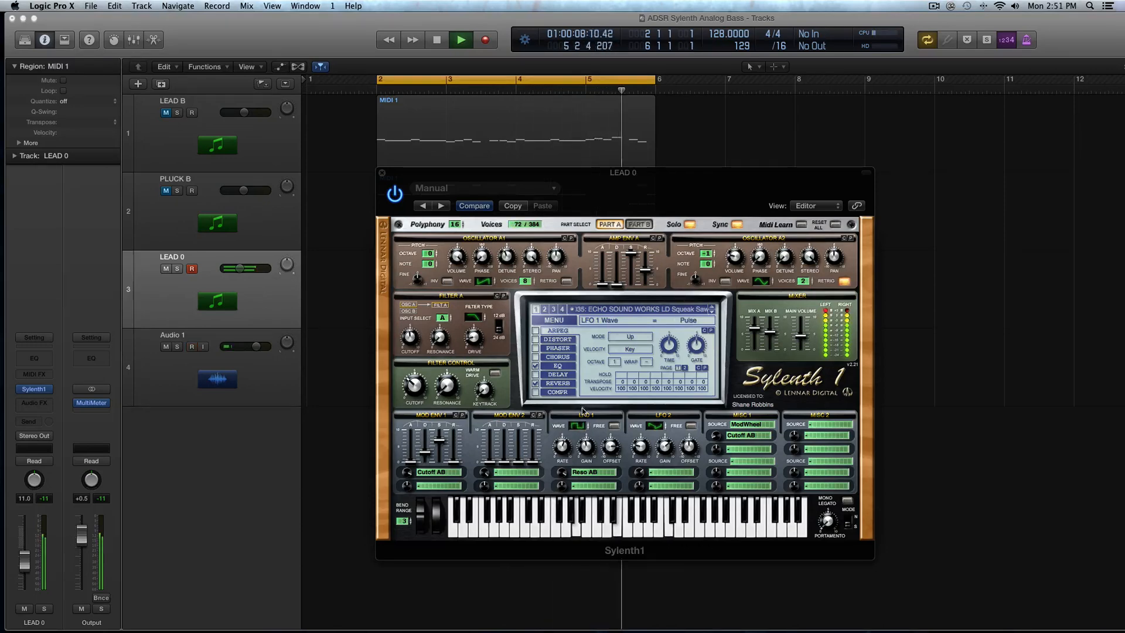
{"action": "left_click", "coordinate": [579, 424]}
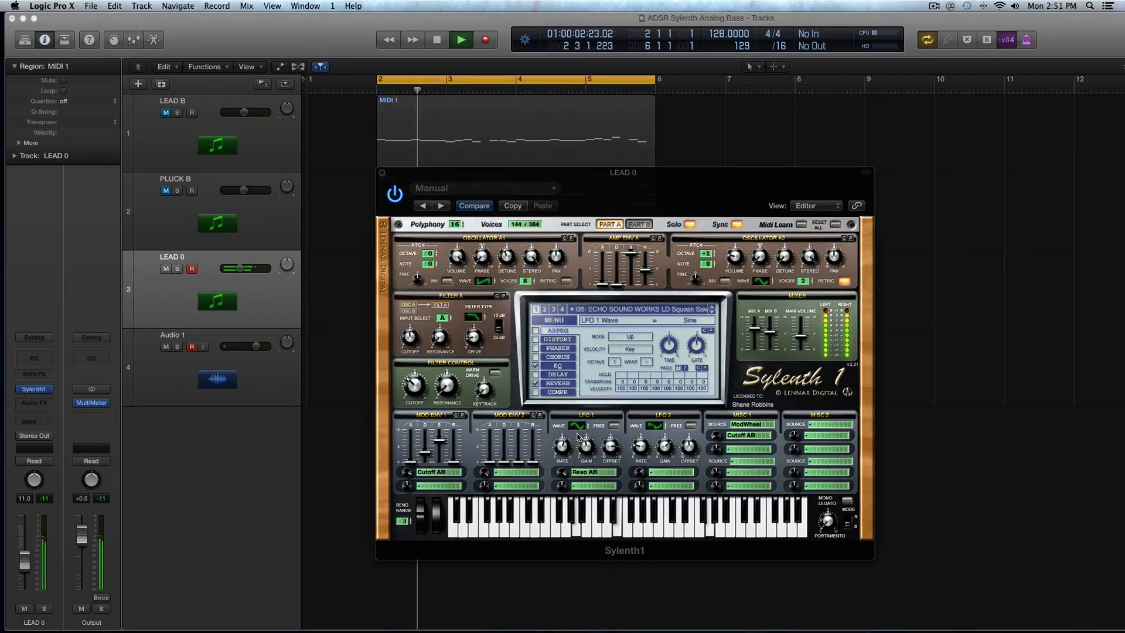
{"action": "key", "text": "space"}
Step: Route LFO 1's first destination to Phaser Freq, enable the Phaser effect and show its settings
{"action": "left_click", "coordinate": [593, 471]}
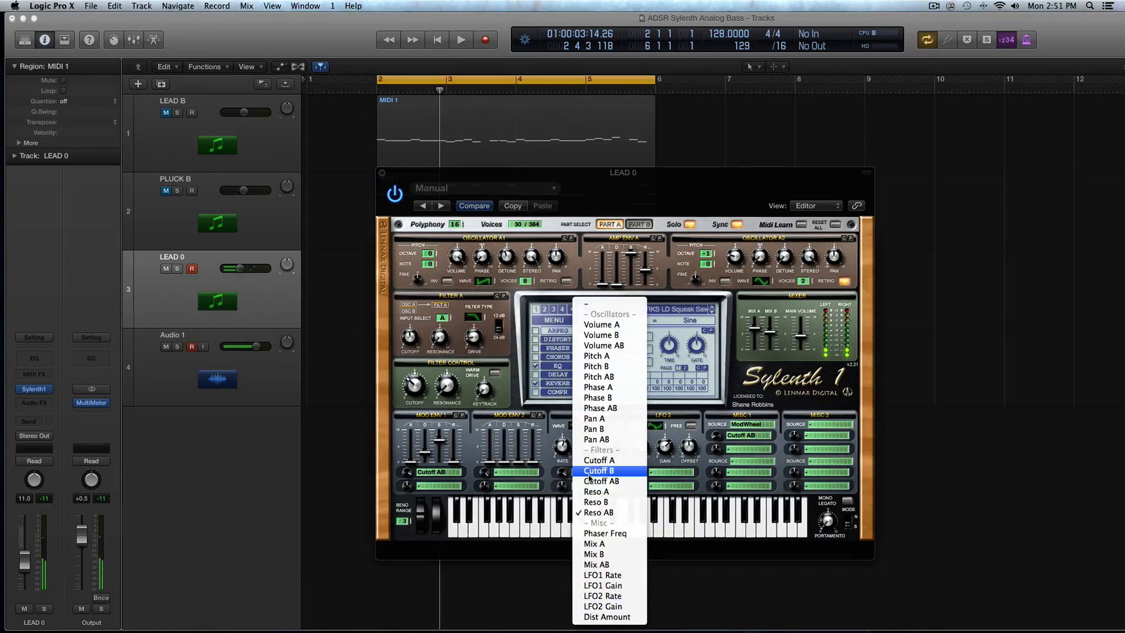
{"action": "left_click", "coordinate": [618, 534]}
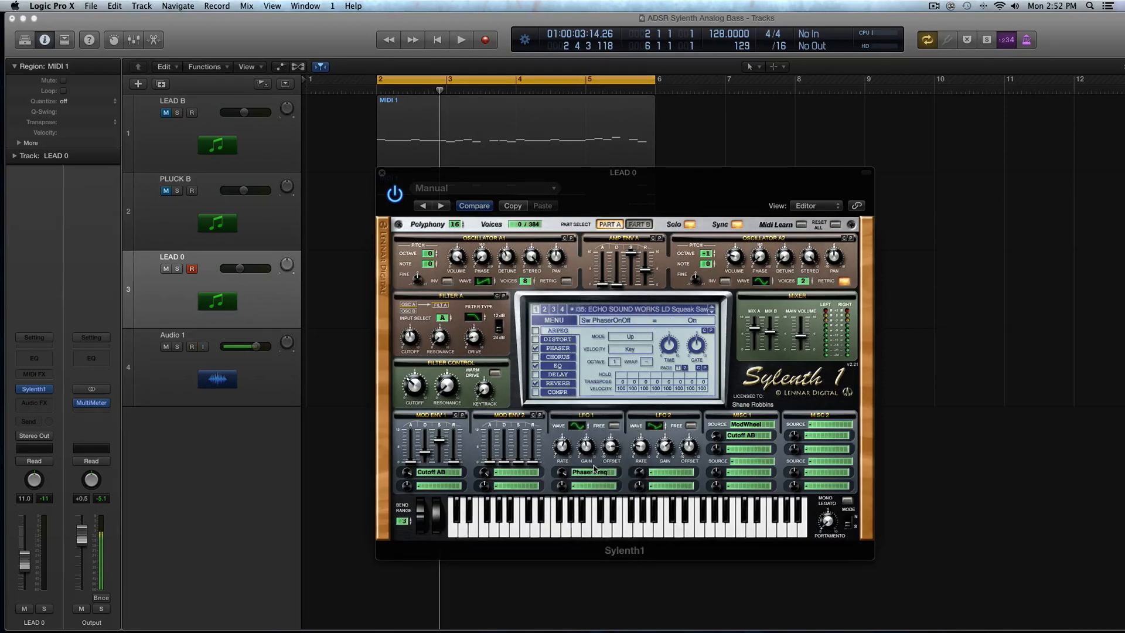
{"action": "left_click", "coordinate": [593, 472]}
{"action": "left_click", "coordinate": [565, 428]}
{"action": "left_click", "coordinate": [556, 348]}
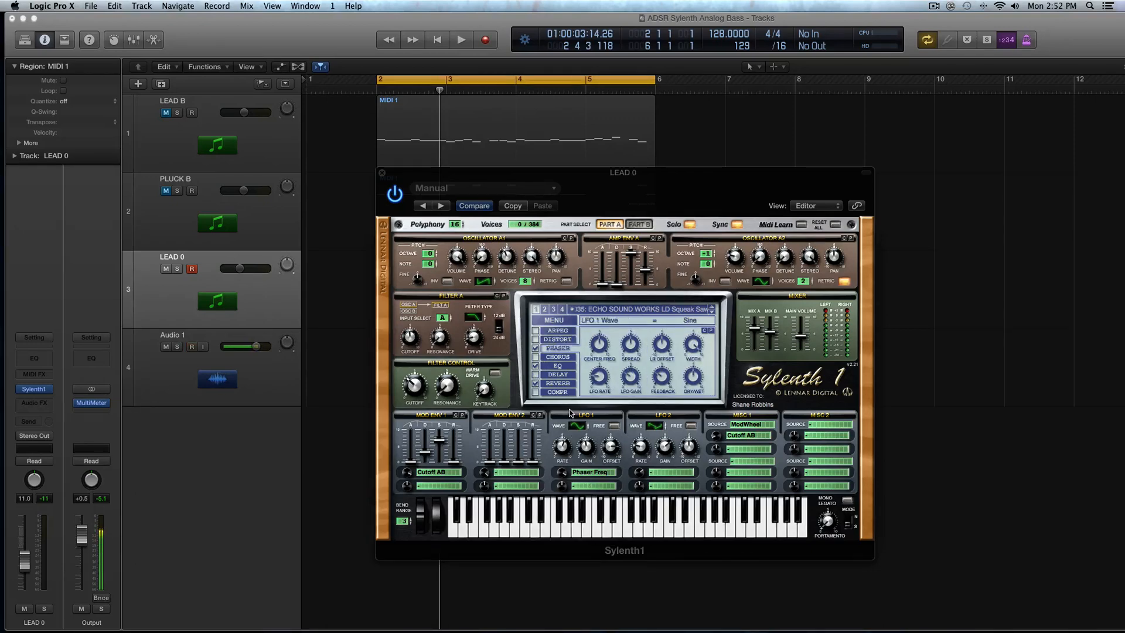
Step: Play the lead, compare it with LFO 1's first destination cleared, and route it back to Phaser Freq
{"action": "key", "text": "space"}
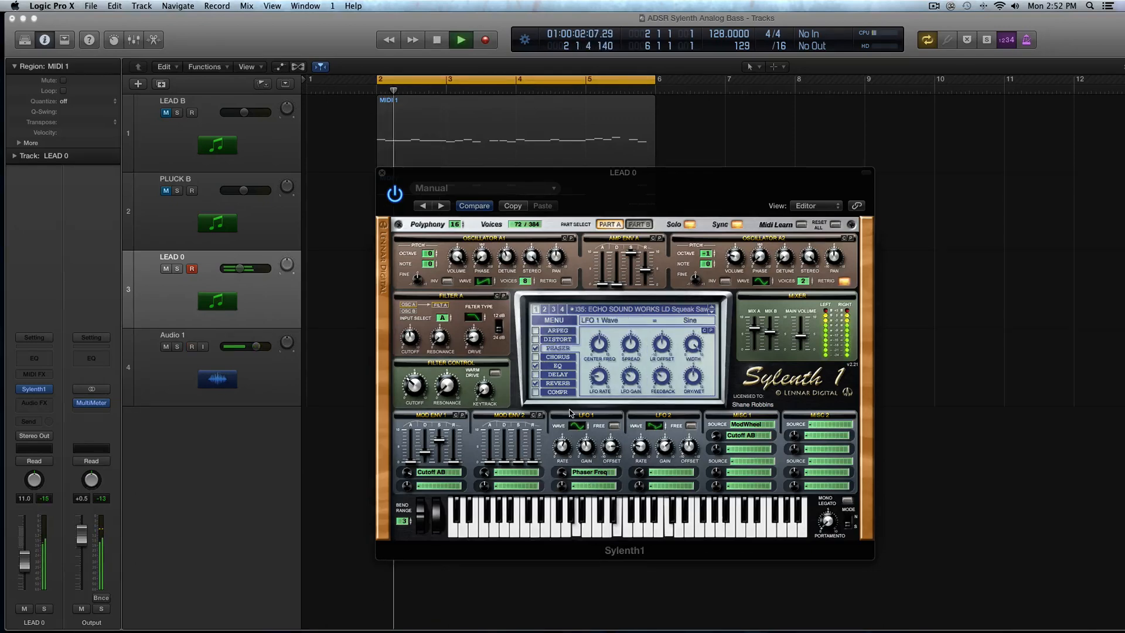
{"action": "left_click", "coordinate": [575, 480]}
{"action": "left_click", "coordinate": [592, 304]}
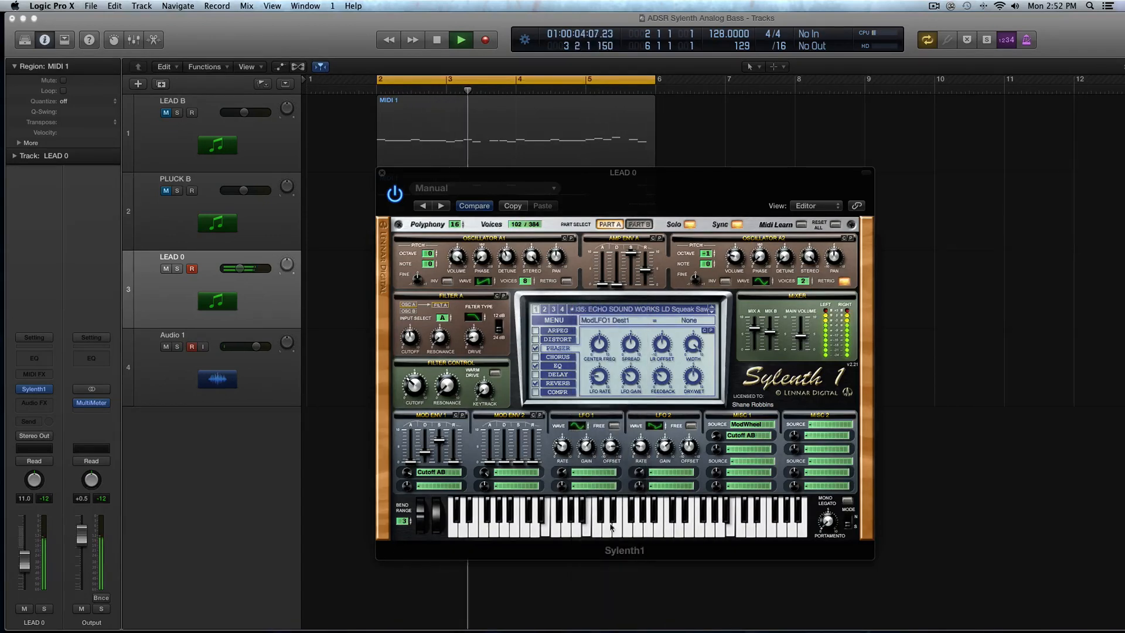
{"action": "left_click", "coordinate": [592, 472]}
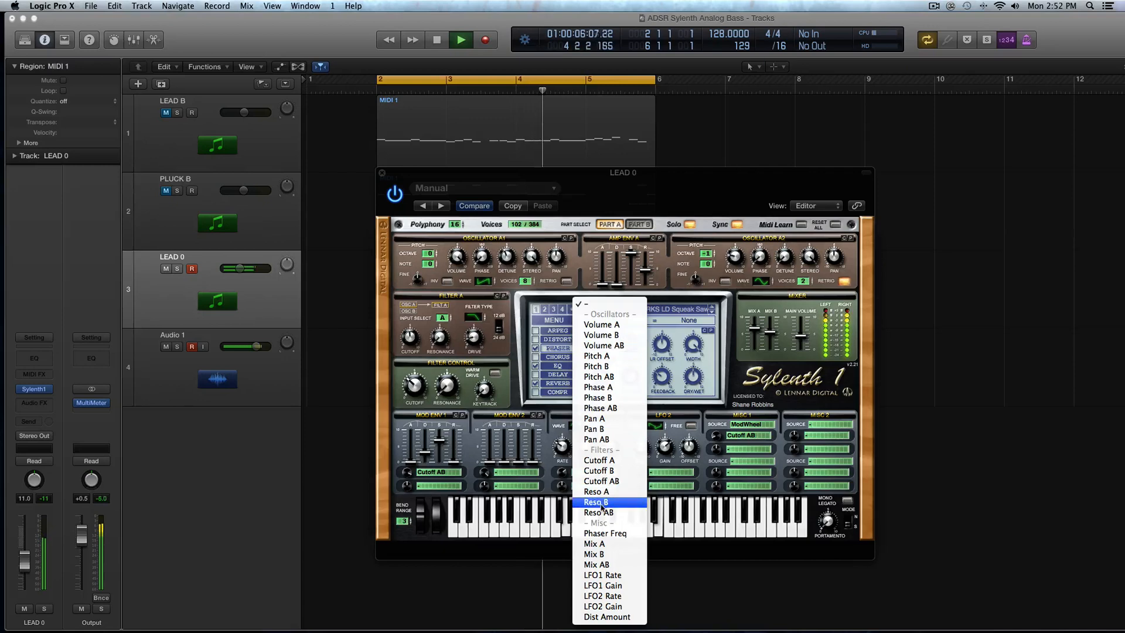
{"action": "left_click", "coordinate": [603, 533]}
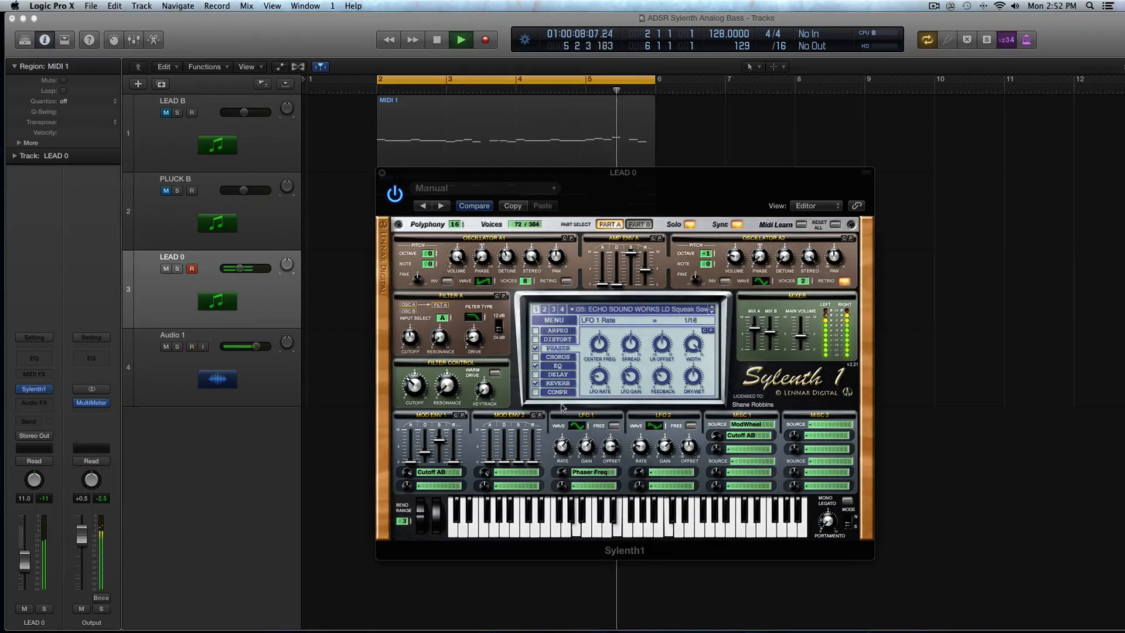
Step: Adjust LFO 1's rate, switch its waveform to Ramp, set the Phaser Freq amount to 1.10 and stop playback
{"action": "mouse_move", "coordinate": [563, 407]}
{"action": "left_mouse_down"}
{"action": "mouse_move", "coordinate": [565, 482]}
{"action": "mouse_move", "coordinate": [577, 425]}
{"action": "left_mouse_up"}
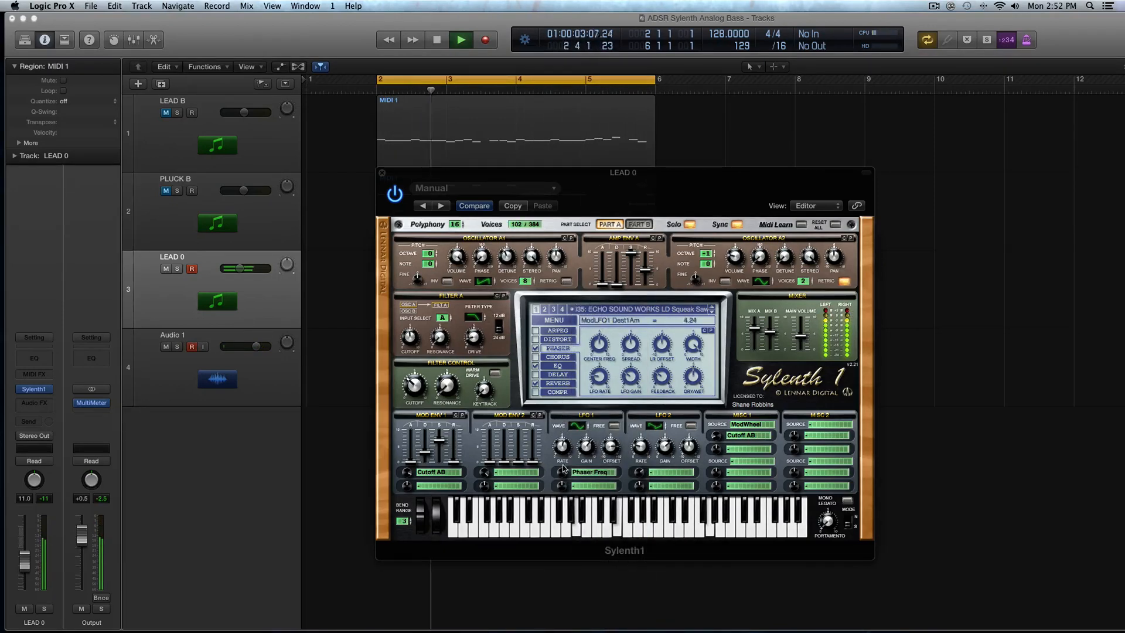
{"action": "left_click", "coordinate": [577, 424]}
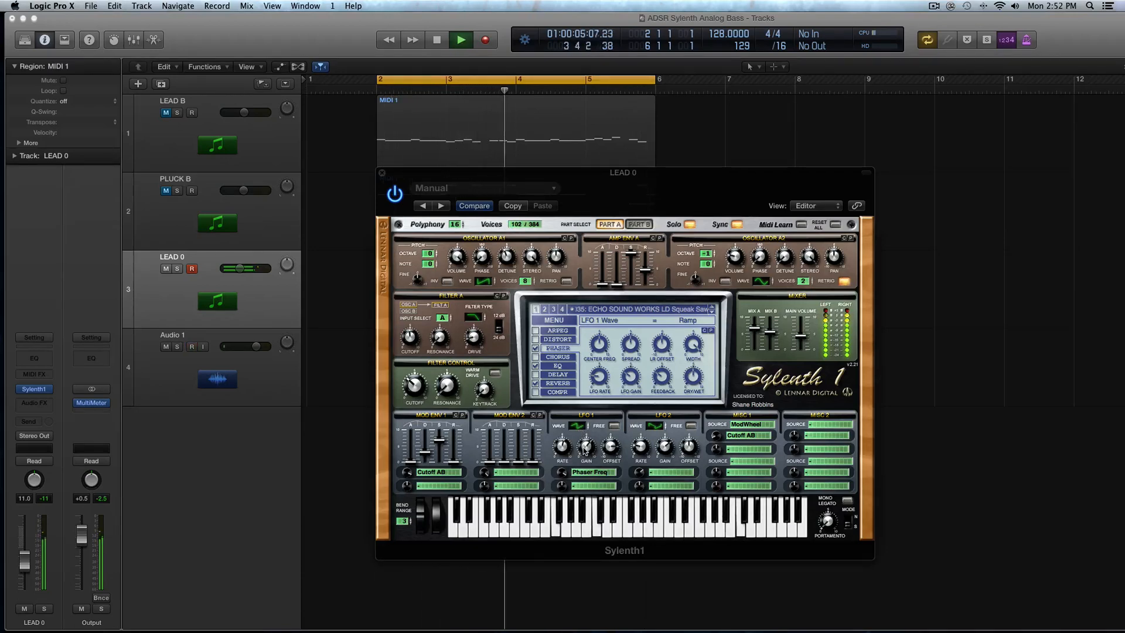
{"action": "key", "text": "space"}
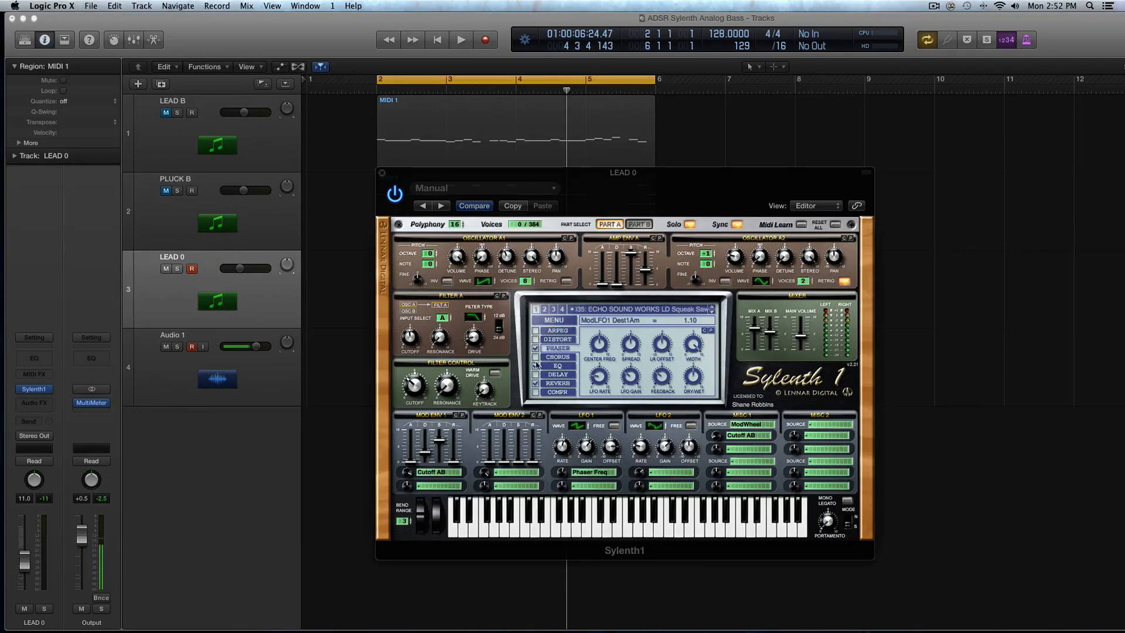
Step: Route LFO 1's first destination to Mix A, play the lead with LFO 1's rate at 1/32D, and disable the Phaser
{"action": "left_click", "coordinate": [573, 475]}
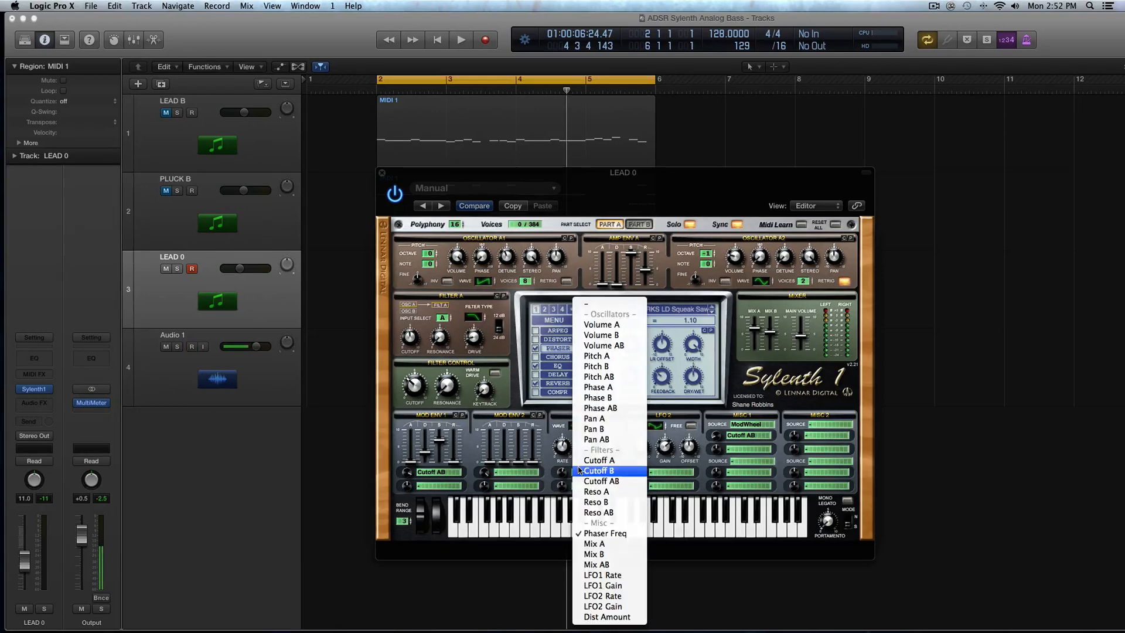
{"action": "left_click", "coordinate": [617, 543]}
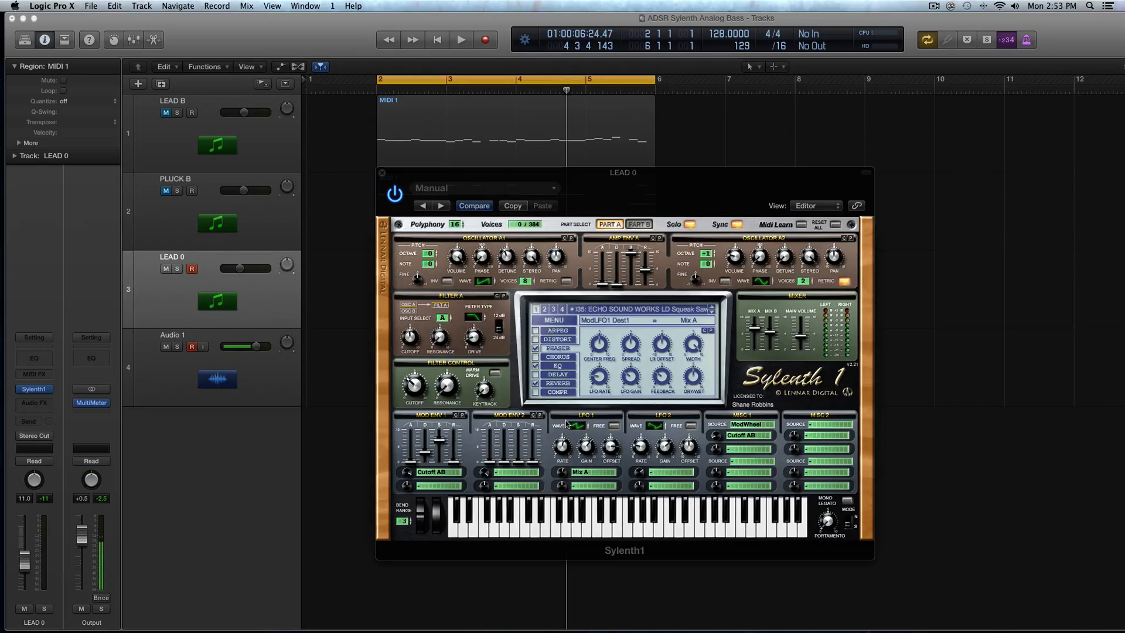
{"action": "key", "text": "space"}
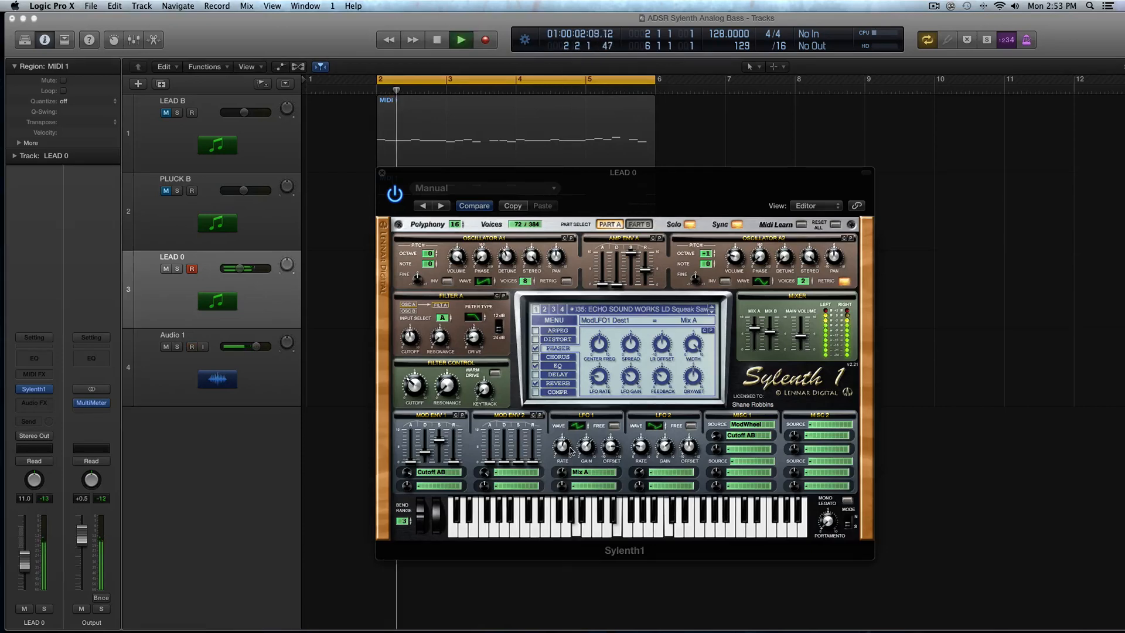
{"action": "left_click_drag", "start_coordinate": [584, 452], "coordinate": [563, 434]}
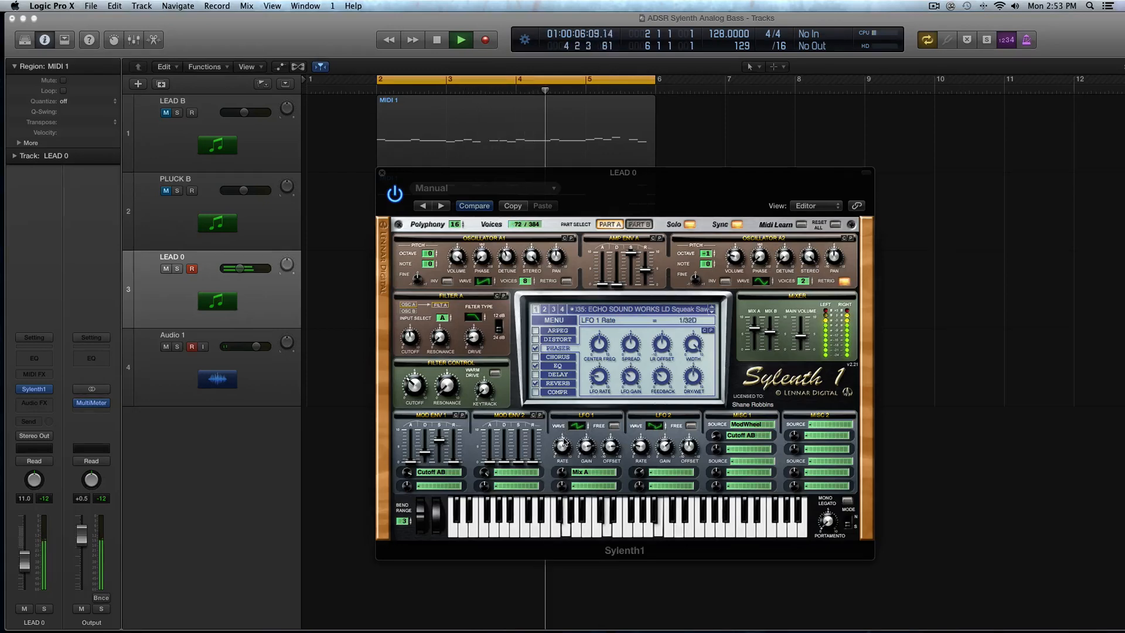
{"action": "left_click", "coordinate": [535, 349]}
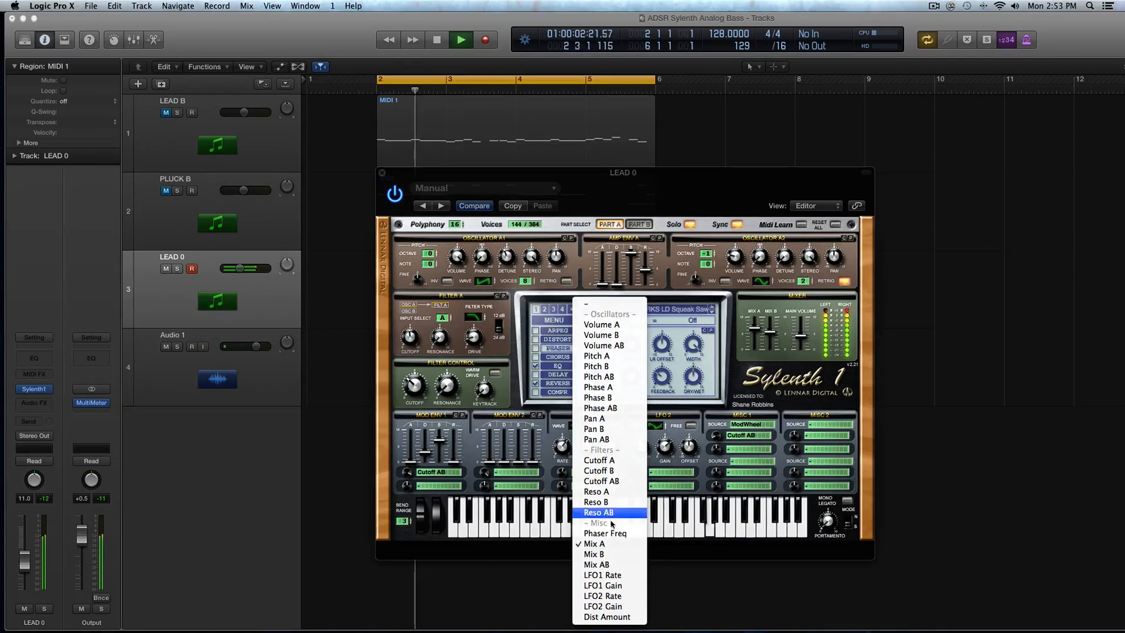
Step: Switch LFO 1's first destination to Mix AB, set its gain to 10.00 and rate to 1/16D, and stop playback
{"action": "left_click", "coordinate": [612, 564]}
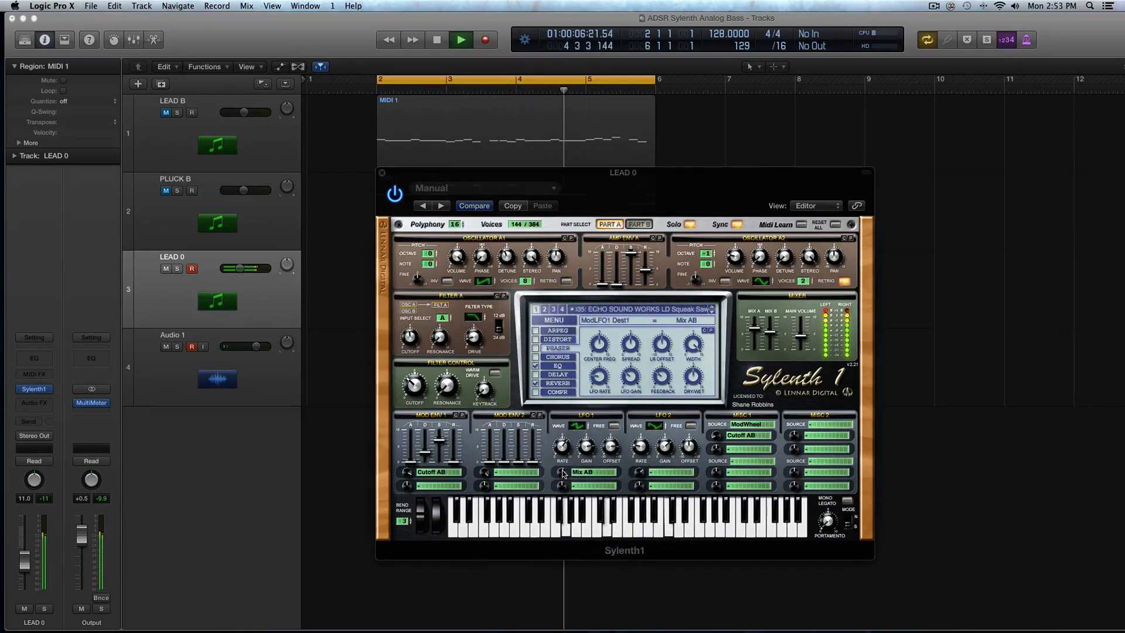
{"action": "left_click_drag", "start_coordinate": [562, 473], "coordinate": [563, 455]}
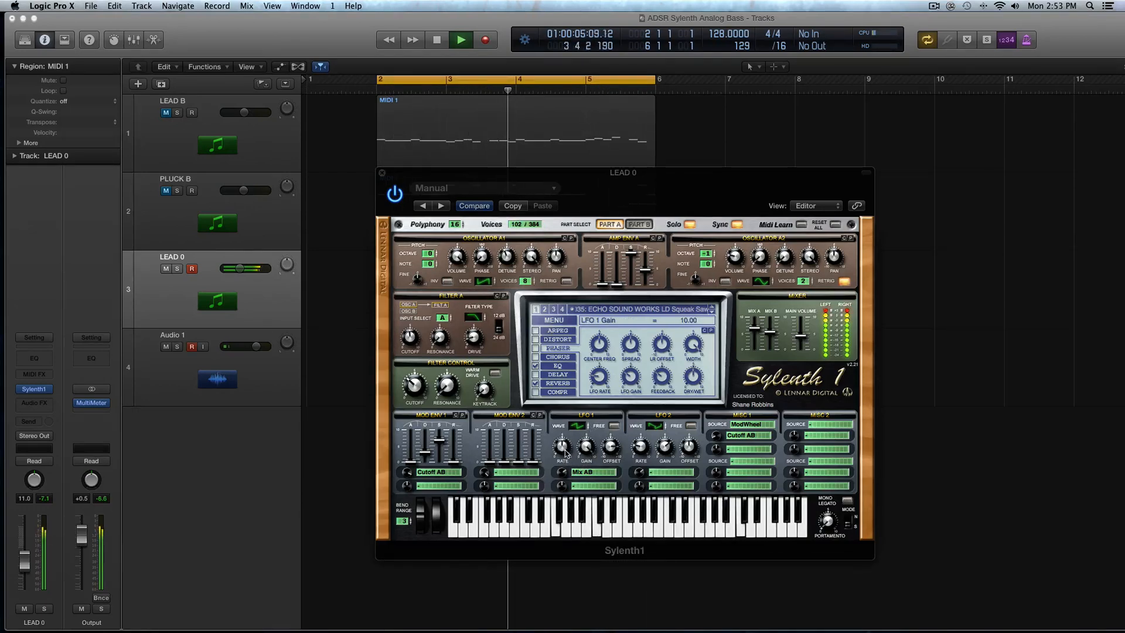
{"action": "left_click_drag", "start_coordinate": [563, 449], "coordinate": [564, 494]}
{"action": "key", "text": "space"}
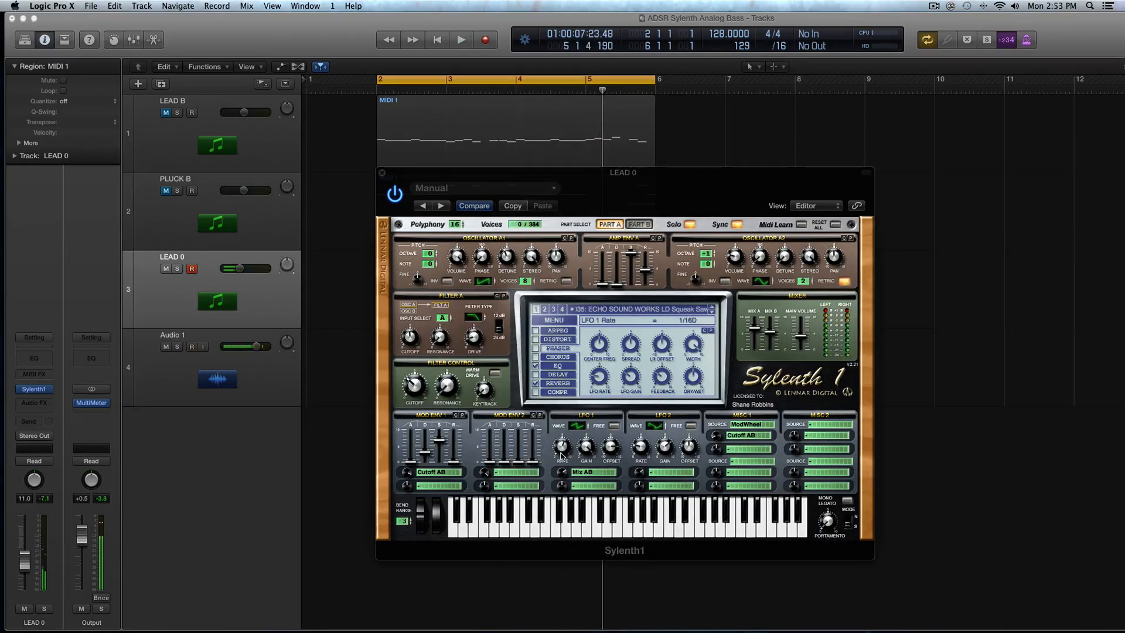
Step: Route LFO 1's first destination to LFO1 Rate with amount 8.00, audition it at a 1/32D rate, and stop playback
{"action": "left_click", "coordinate": [587, 478]}
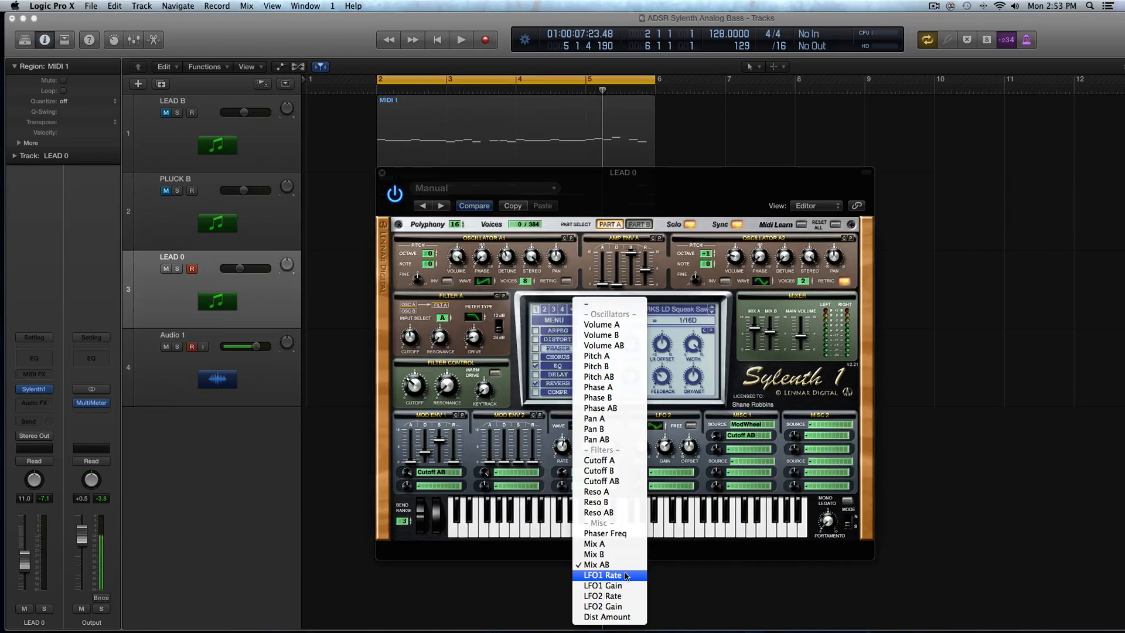
{"action": "left_click", "coordinate": [602, 575]}
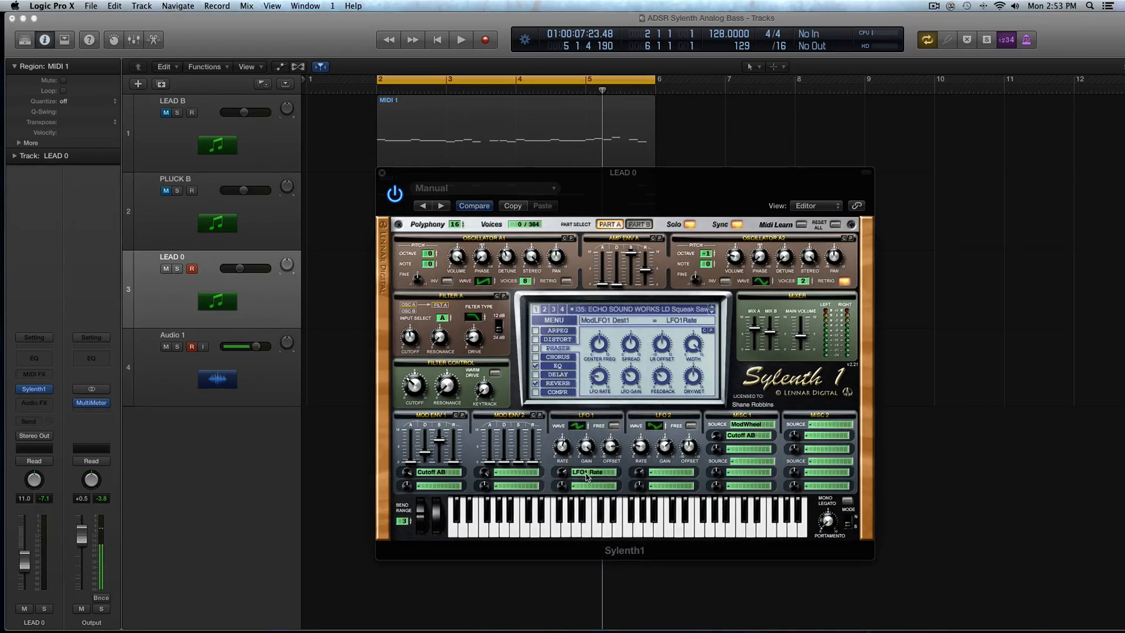
{"action": "left_click", "coordinate": [568, 449]}
{"action": "left_click_drag", "start_coordinate": [567, 451], "coordinate": [566, 451]}
{"action": "key", "text": "space"}
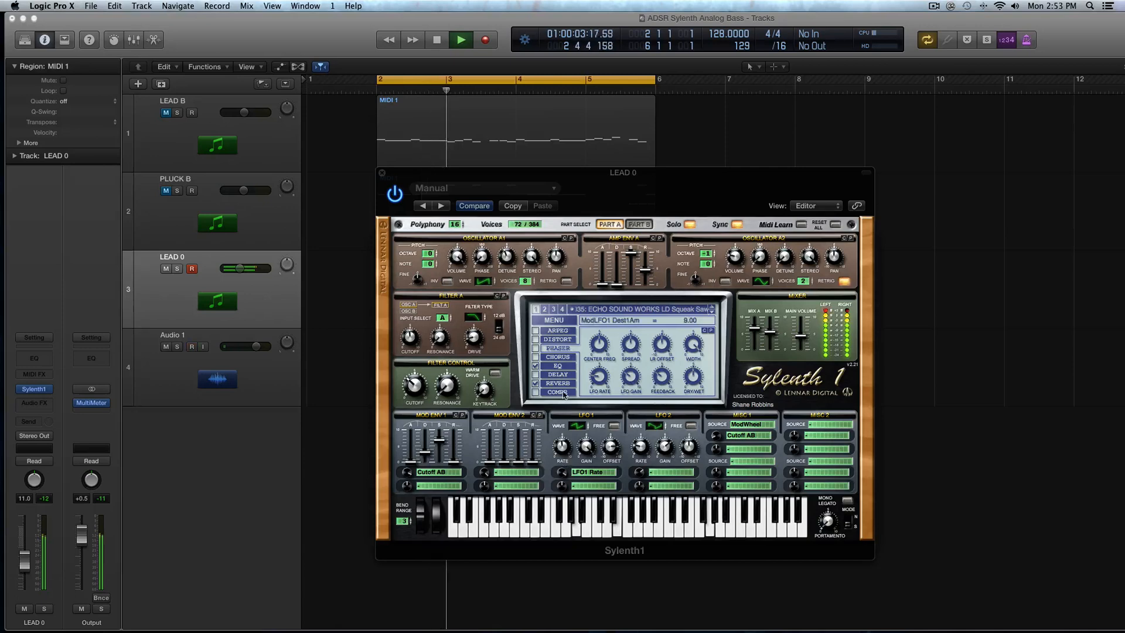
{"action": "left_click_drag", "start_coordinate": [563, 449], "coordinate": [564, 439]}
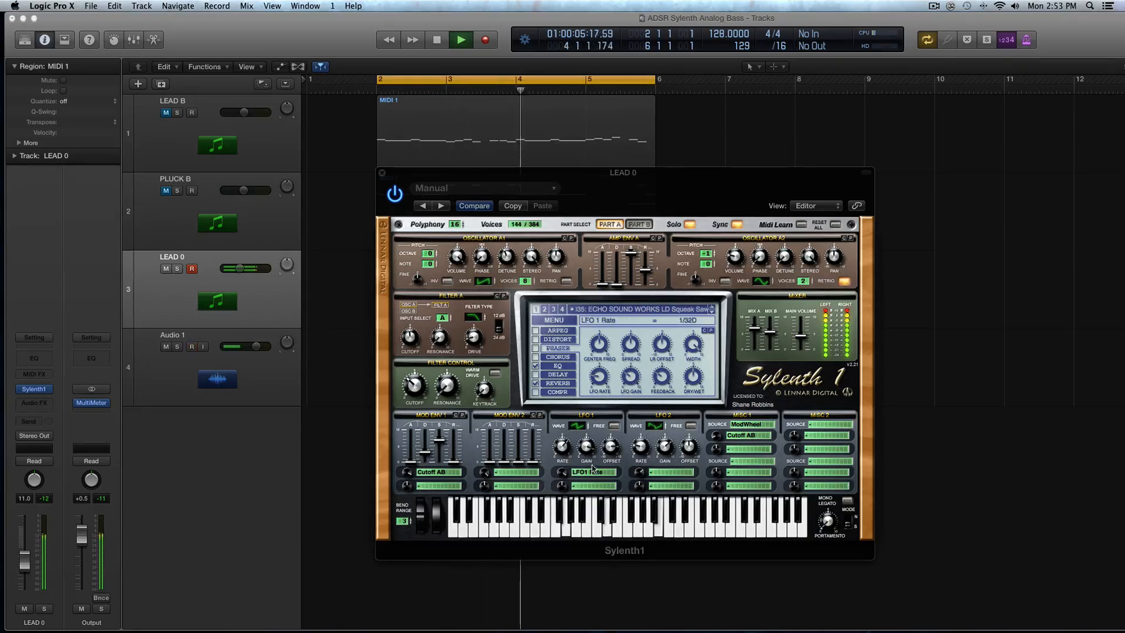
{"action": "left_click", "coordinate": [593, 471]}
{"action": "left_click", "coordinate": [592, 470]}
{"action": "key", "text": "space"}
Step: Examine the modulation destinations available to LFO 1 and LFO 2, including the LFO rate and gain options
{"action": "left_click", "coordinate": [592, 470]}
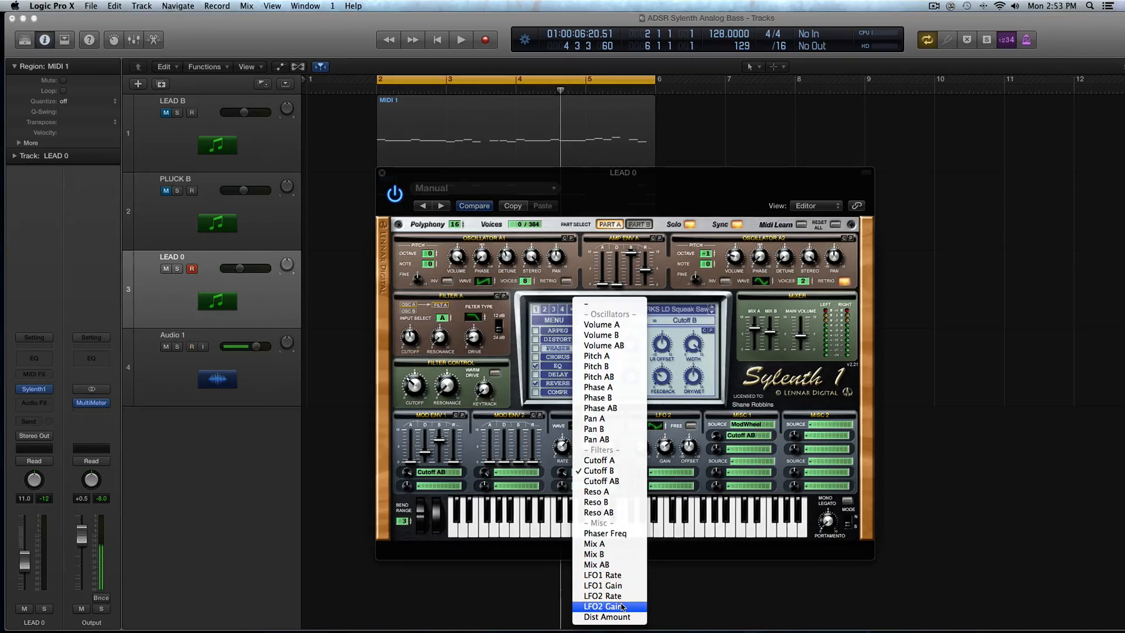
{"action": "left_click", "coordinate": [567, 472]}
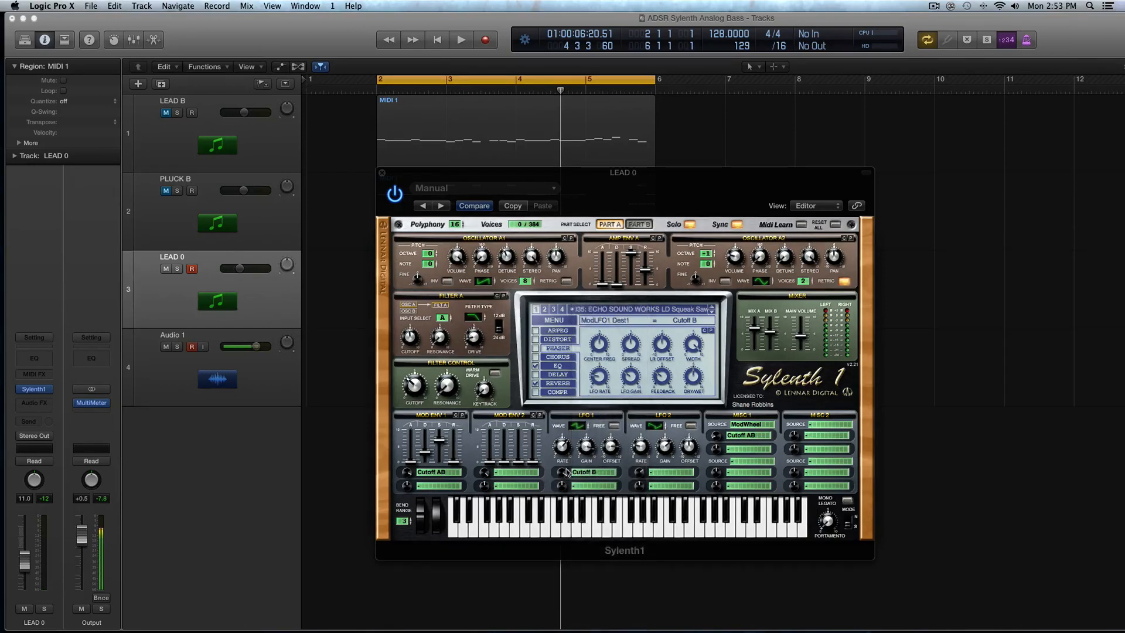
{"action": "left_click", "coordinate": [589, 476]}
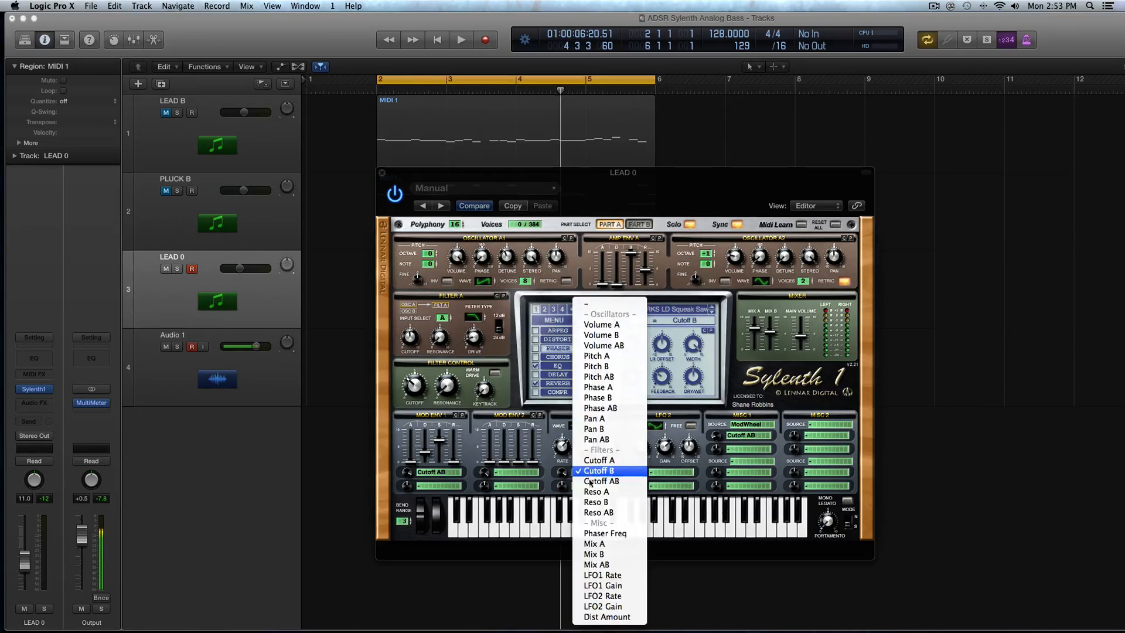
{"action": "left_click", "coordinate": [666, 493]}
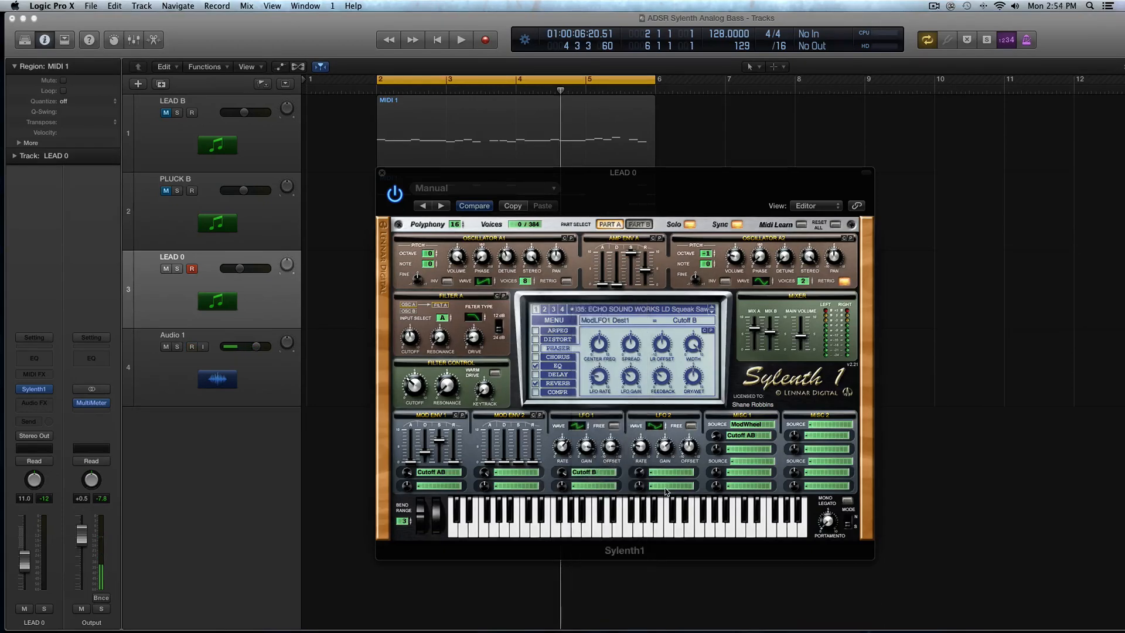
{"action": "left_click", "coordinate": [661, 472]}
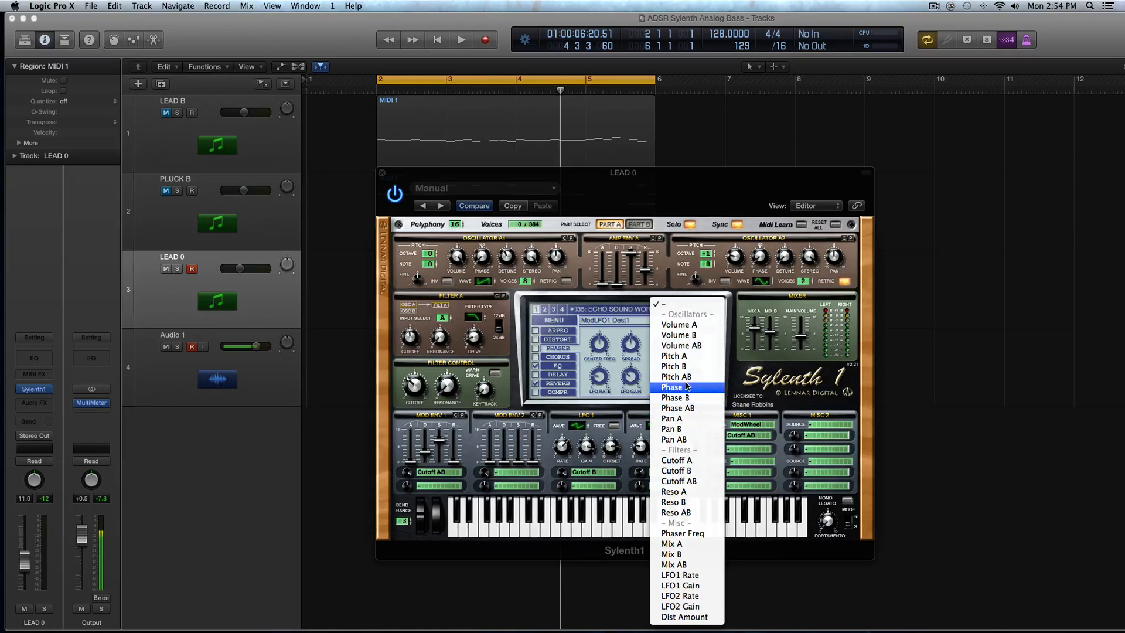
{"action": "left_click", "coordinate": [634, 468]}
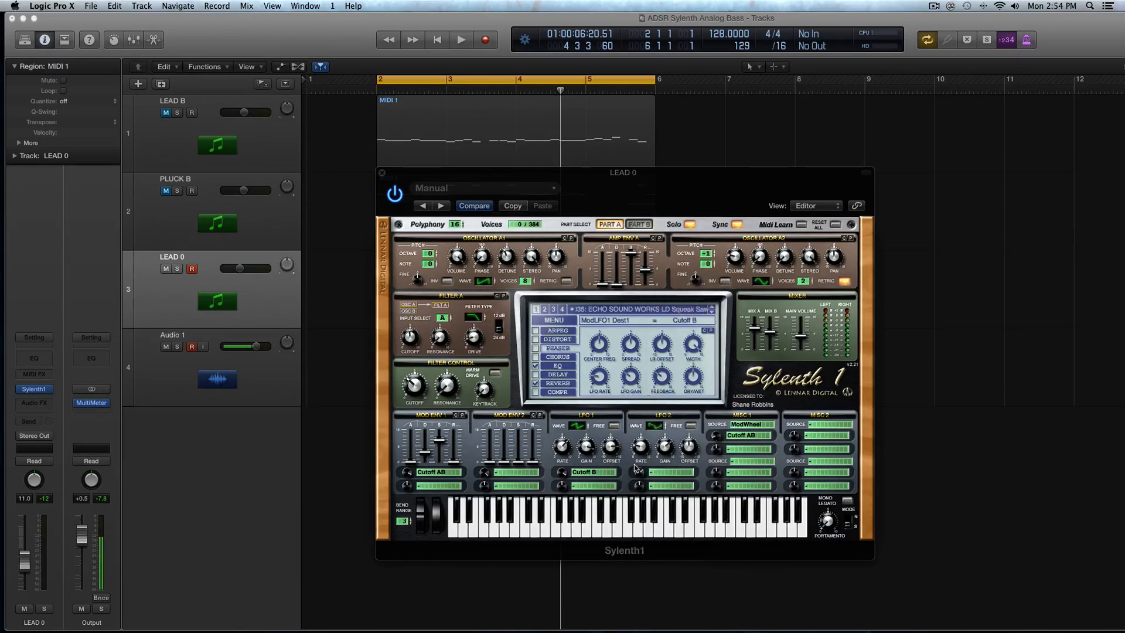
{"action": "left_click", "coordinate": [601, 476]}
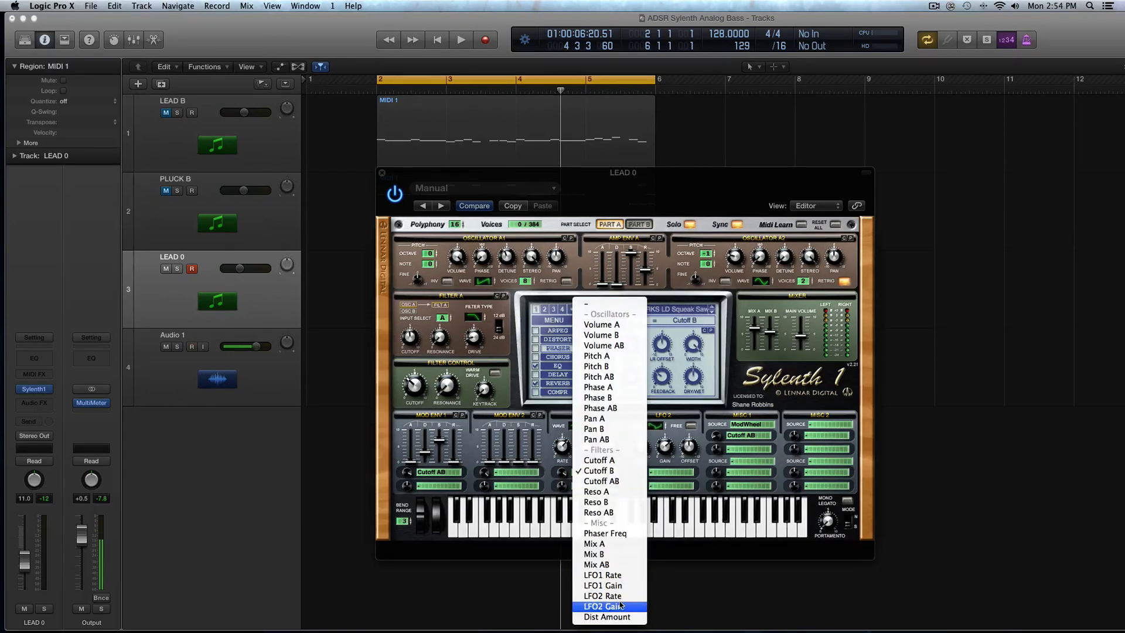
{"action": "left_click", "coordinate": [551, 469]}
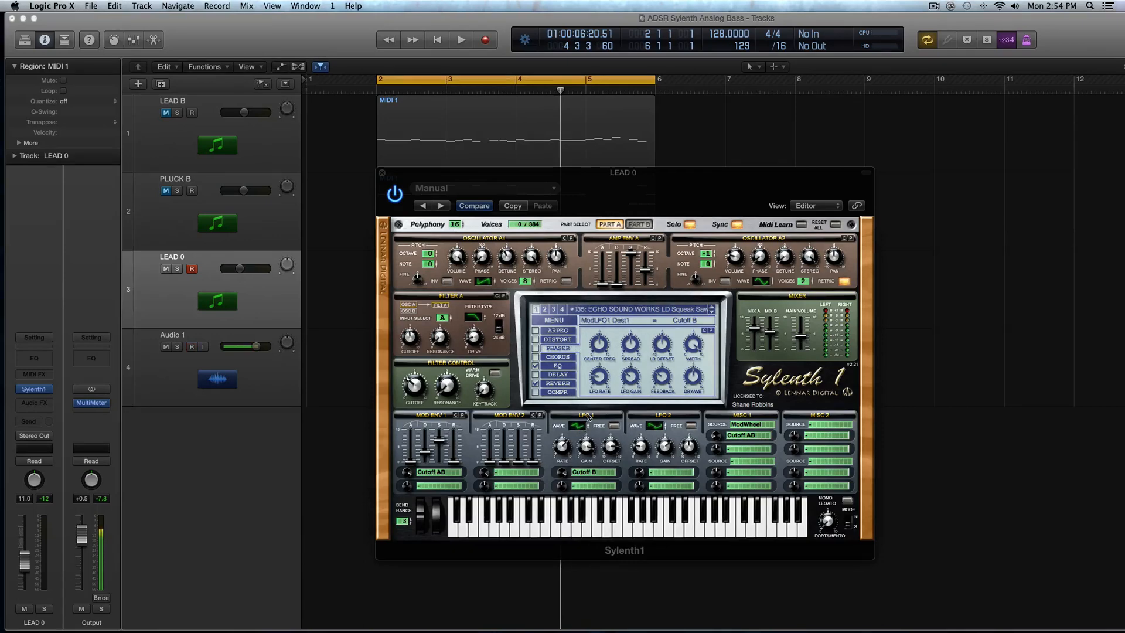
{"action": "left_click", "coordinate": [584, 474]}
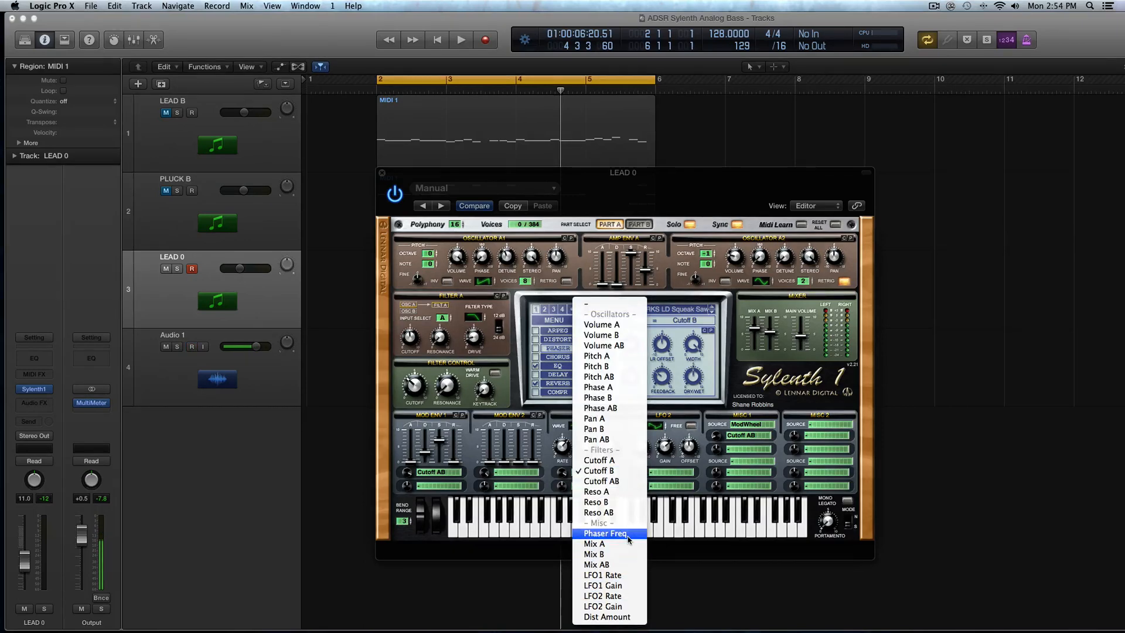
{"action": "left_click", "coordinate": [697, 475]}
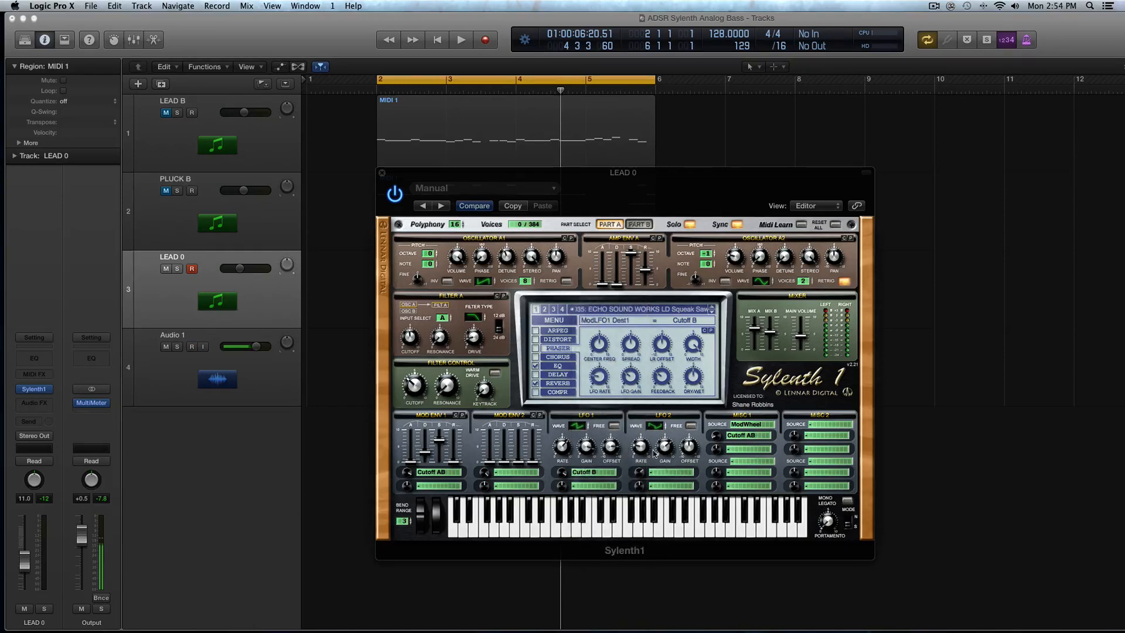
Step: Route LFO 1's first destination to Dist Amount, enable Distort at 51.90% dry/wet, and audition it with LFO 1's gain at 6.14
{"action": "left_click", "coordinate": [594, 473]}
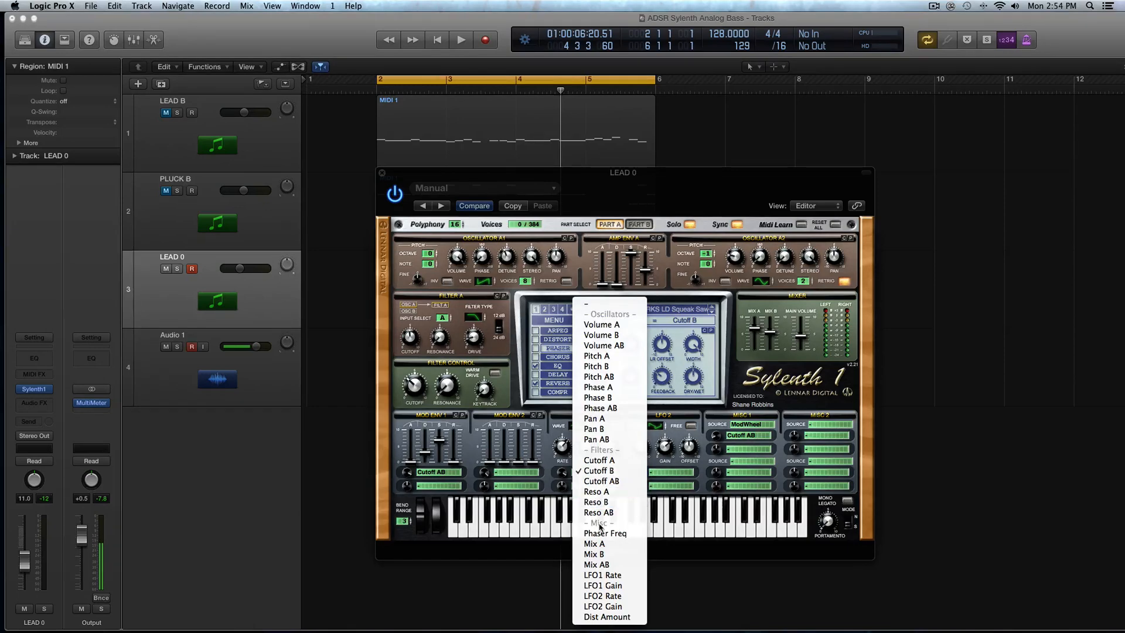
{"action": "left_click", "coordinate": [627, 618]}
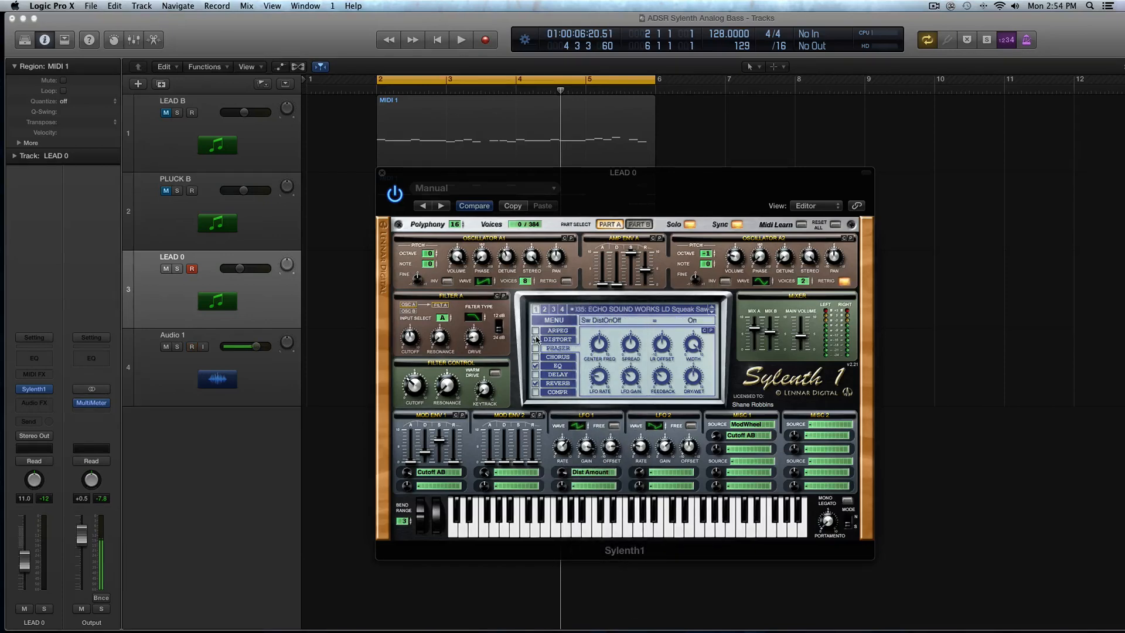
{"action": "key", "text": "space"}
{"action": "left_click", "coordinate": [557, 331]}
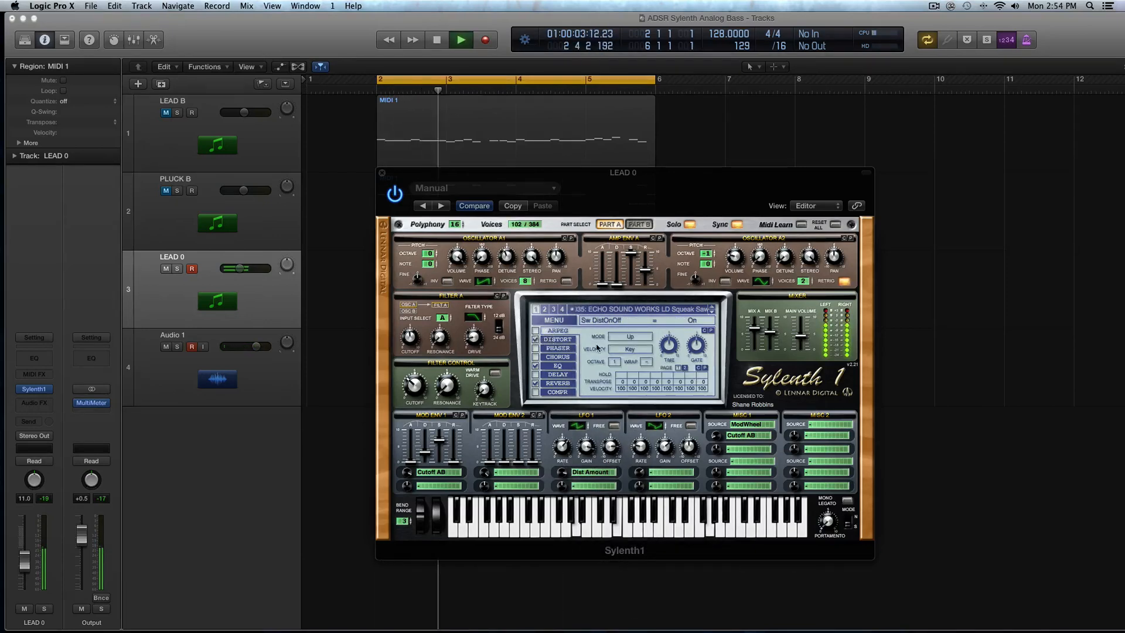
{"action": "left_click", "coordinate": [557, 339]}
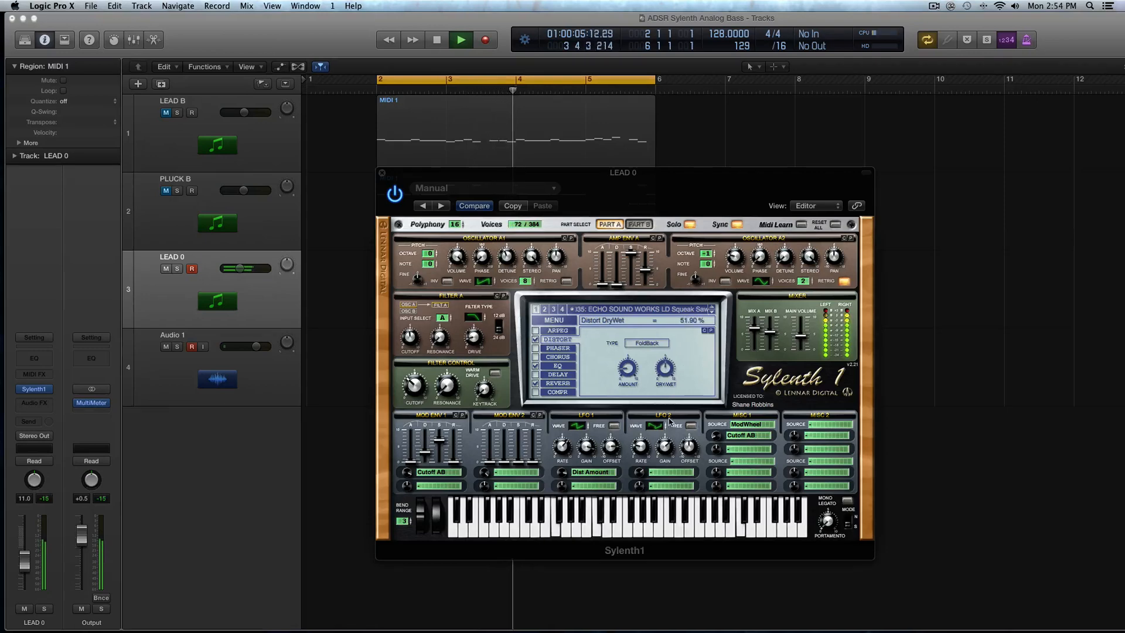
{"action": "left_click_drag", "start_coordinate": [587, 447], "coordinate": [590, 489]}
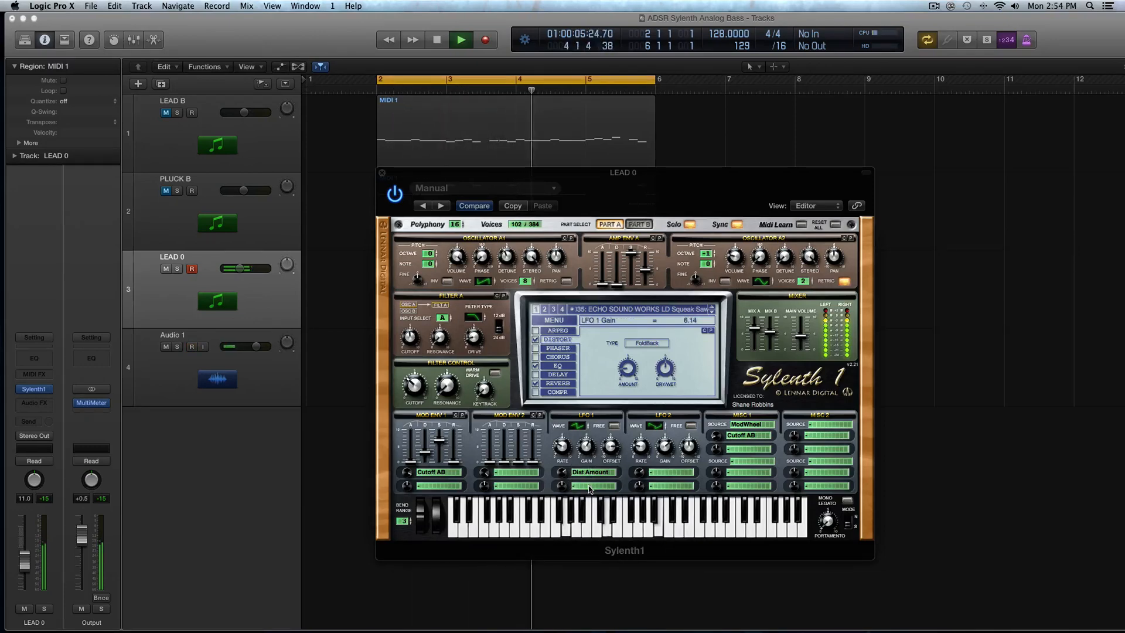
{"action": "key", "text": "space"}
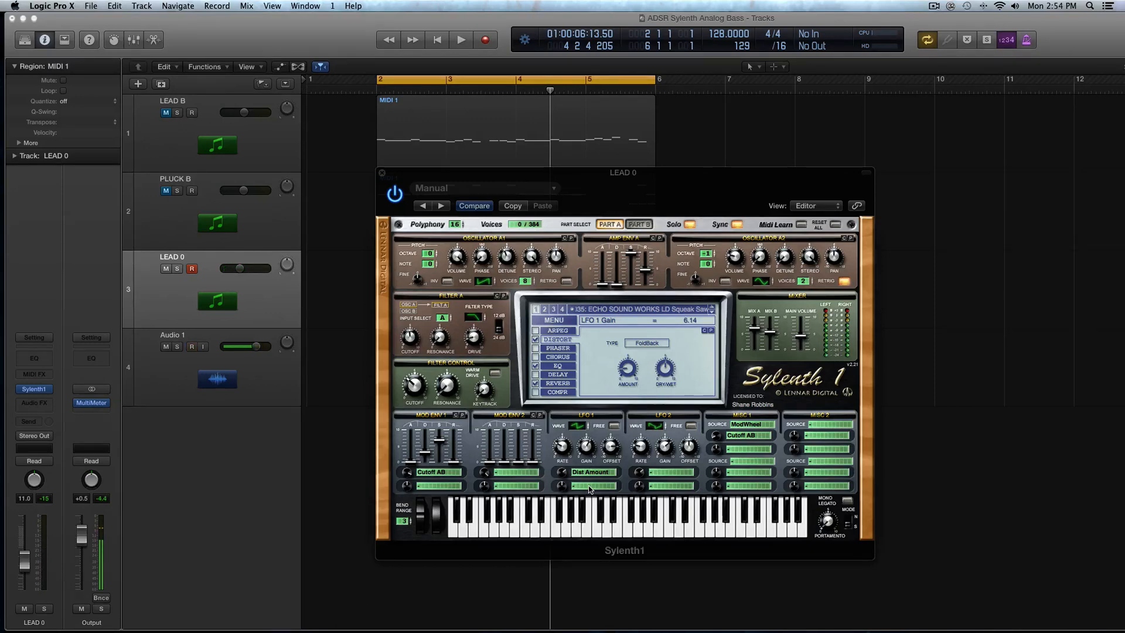
Step: Close the LEAD 0 synth window, mute LEAD 0, and unmute the PLUCK B and LEAD B tracks
{"action": "left_click", "coordinate": [381, 174]}
{"action": "left_click", "coordinate": [167, 269]}
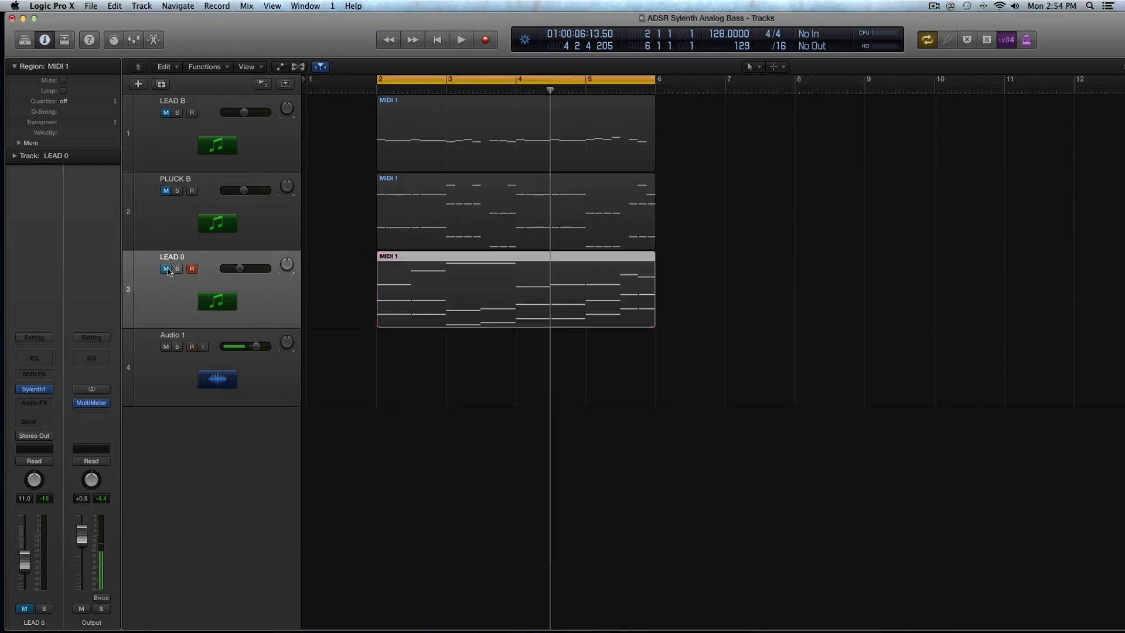
{"action": "left_click", "coordinate": [167, 191]}
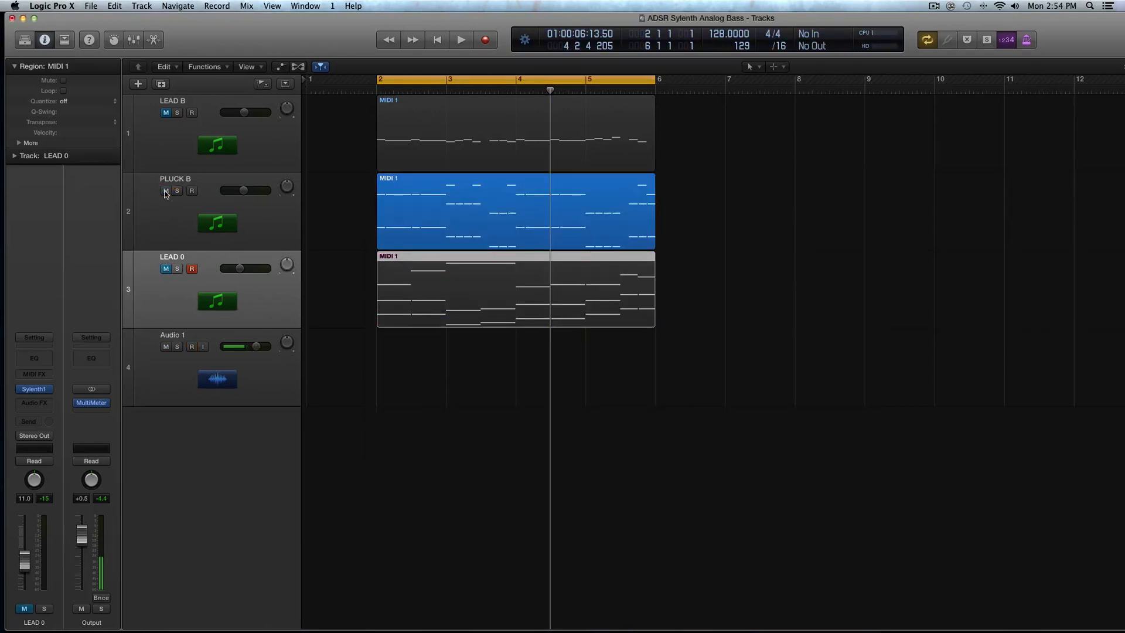
{"action": "left_click", "coordinate": [166, 191]}
{"action": "left_click", "coordinate": [166, 114]}
{"action": "left_click", "coordinate": [167, 190]}
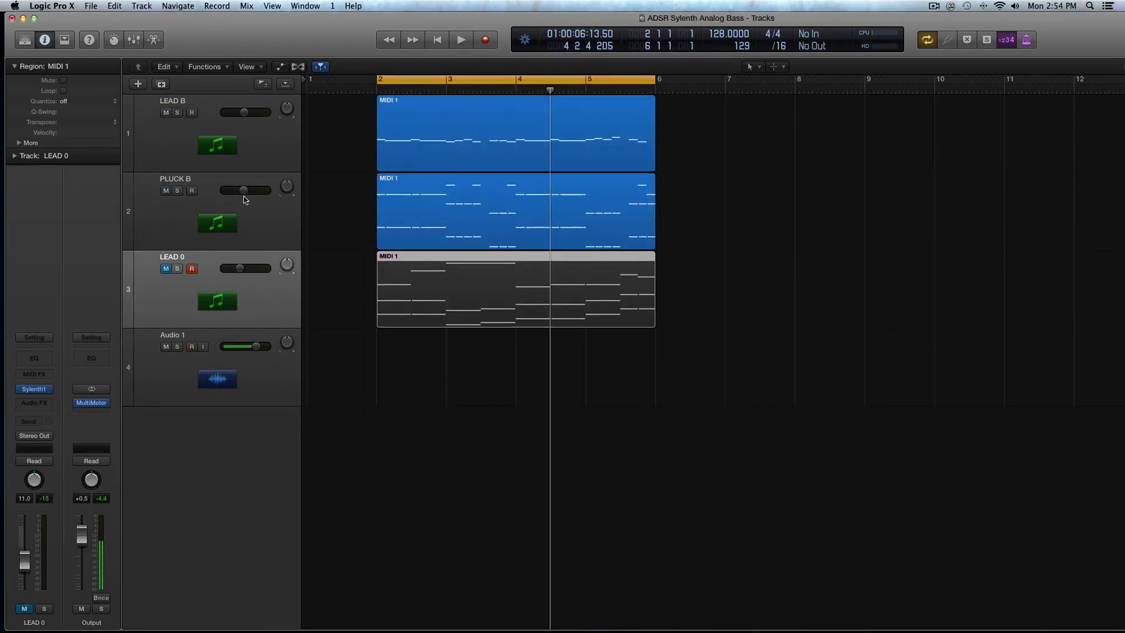
Step: Play the unmuted tracks, open LEAD B's Sylenth1 window, move it clear of the track headers, and stop playback
{"action": "key", "text": "space"}
{"action": "left_click", "coordinate": [262, 142]}
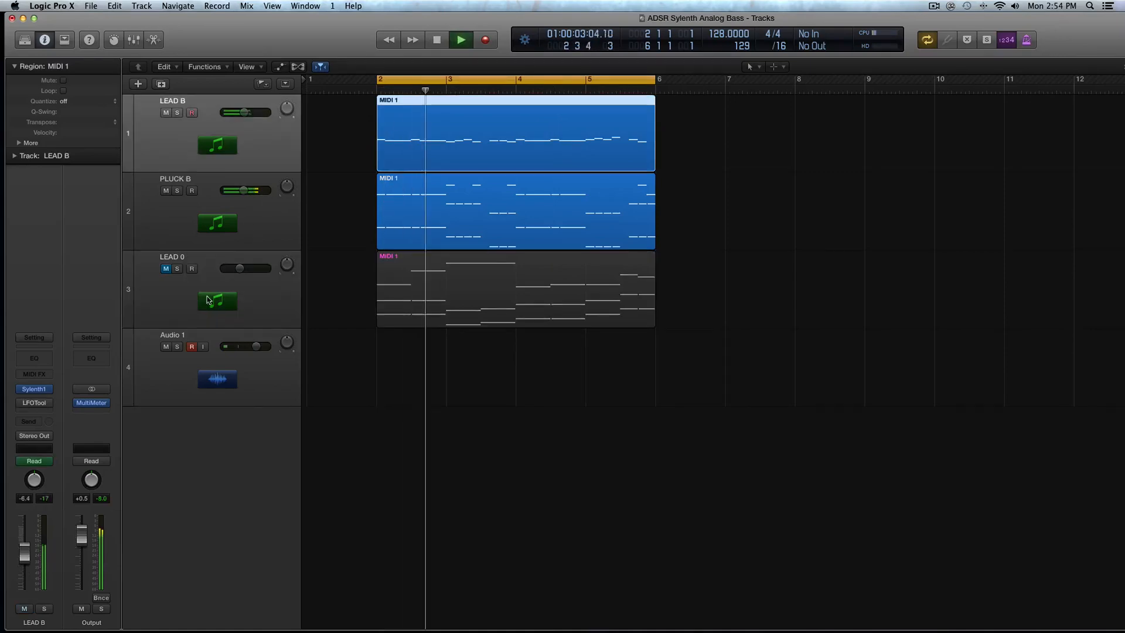
{"action": "left_click", "coordinate": [34, 389]}
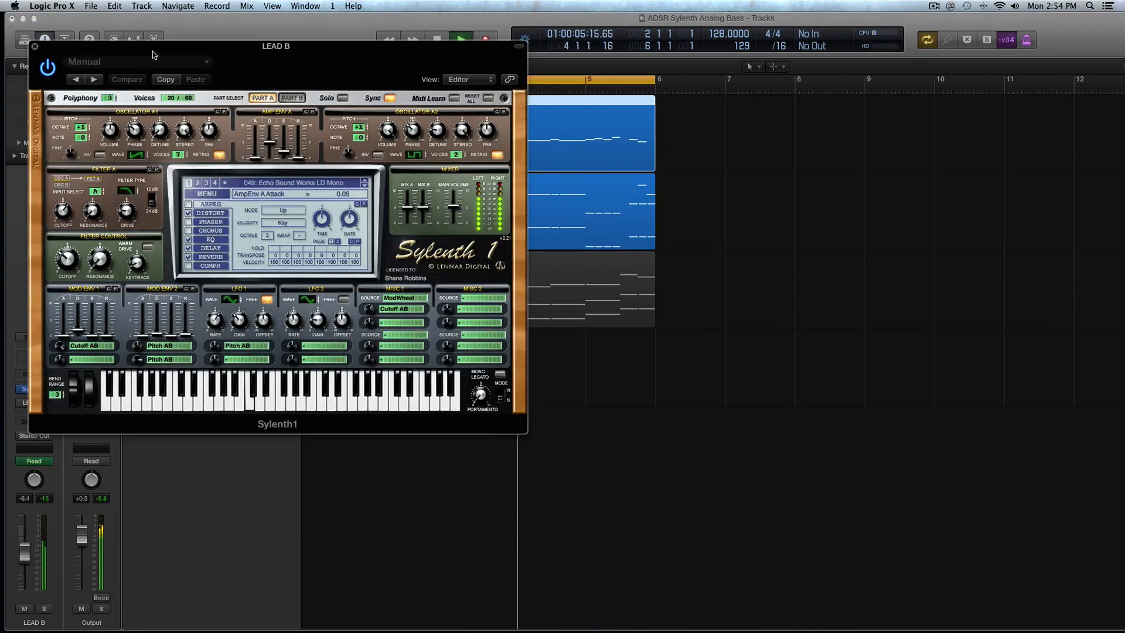
{"action": "left_click_drag", "start_coordinate": [252, 46], "coordinate": [695, 111]}
{"action": "key", "text": "space"}
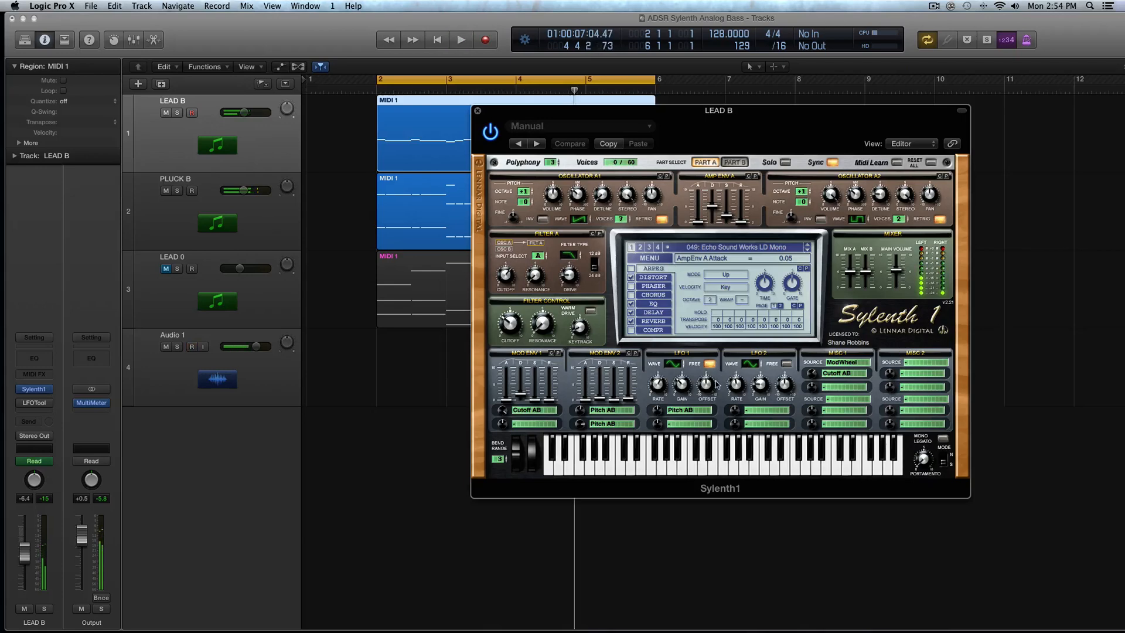
Step: Route LFO 2's first destination to Dist Amount, show the Distort settings, and play the LEAD B region soloed
{"action": "left_click", "coordinate": [763, 413]}
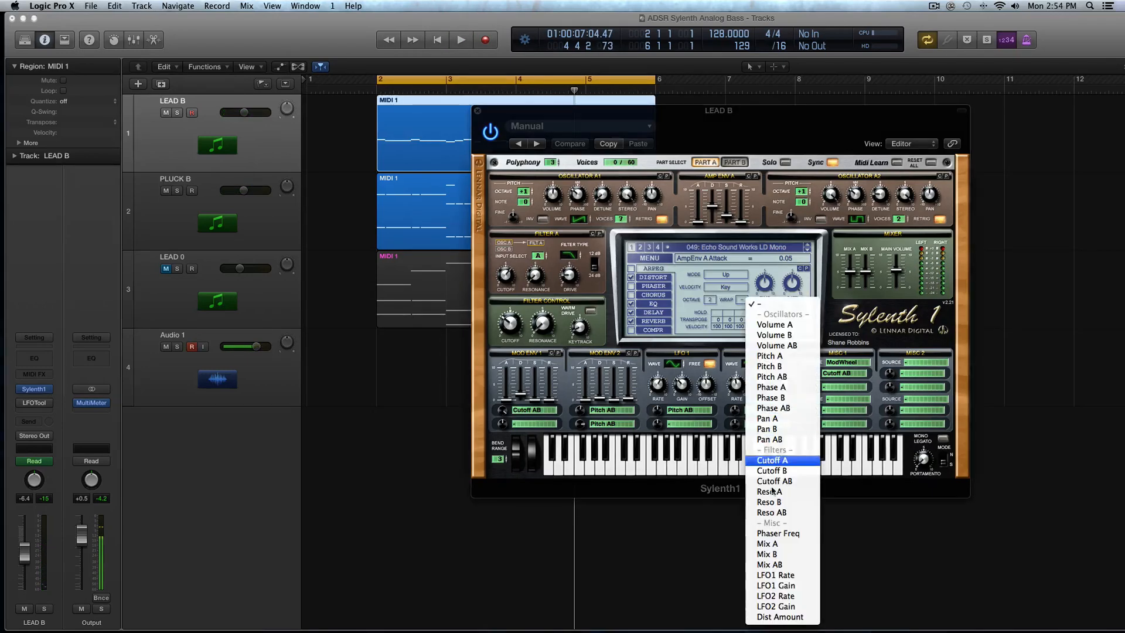
{"action": "left_click", "coordinate": [779, 616]}
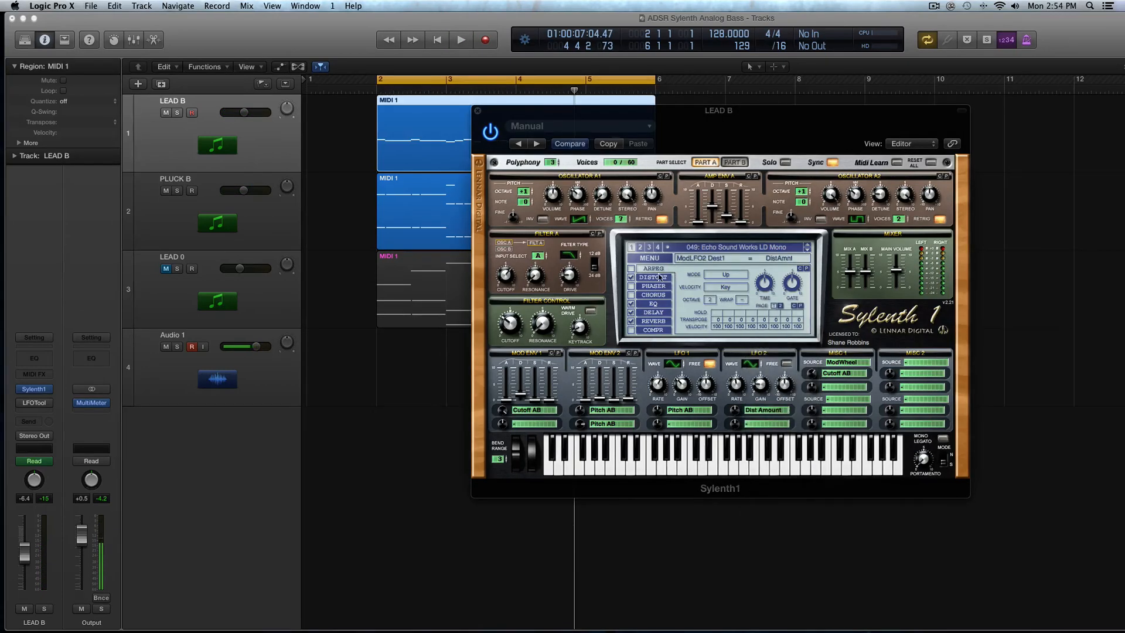
{"action": "left_click", "coordinate": [642, 278]}
{"action": "key", "text": "space"}
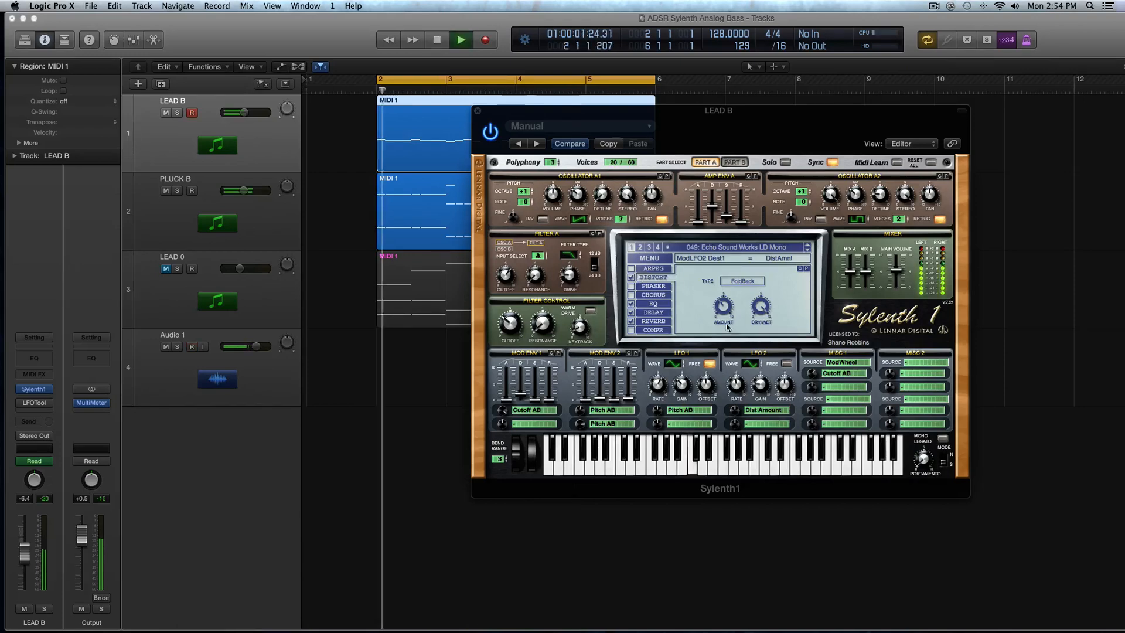
{"action": "key", "text": "ctrl+s"}
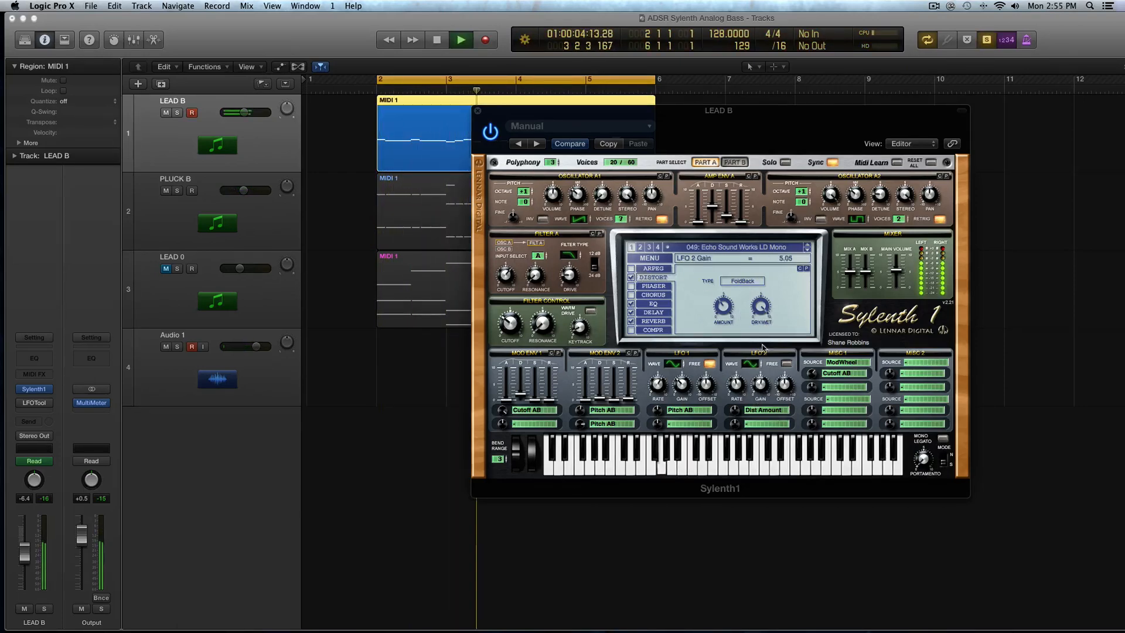
Step: Set LFO 2's rate to 1/16, its gain to 6.48 and its Dist Amount depth to 7.81, stop playback, and unsolo LEAD B
{"action": "left_click_drag", "start_coordinate": [735, 409], "coordinate": [735, 380]}
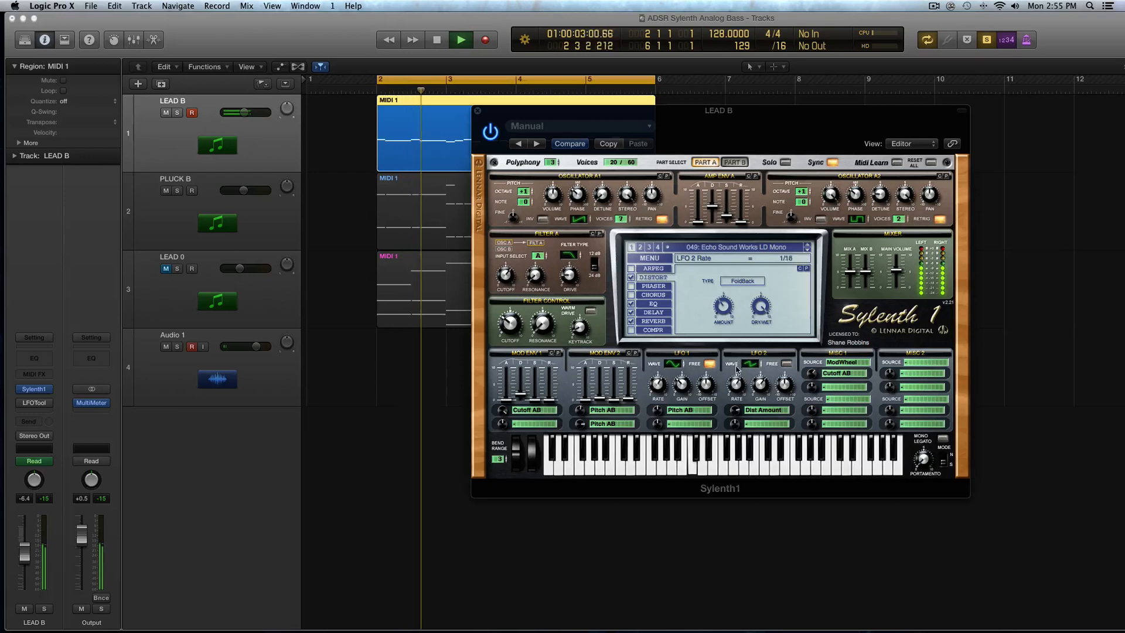
{"action": "left_click_drag", "start_coordinate": [736, 357], "coordinate": [735, 389]}
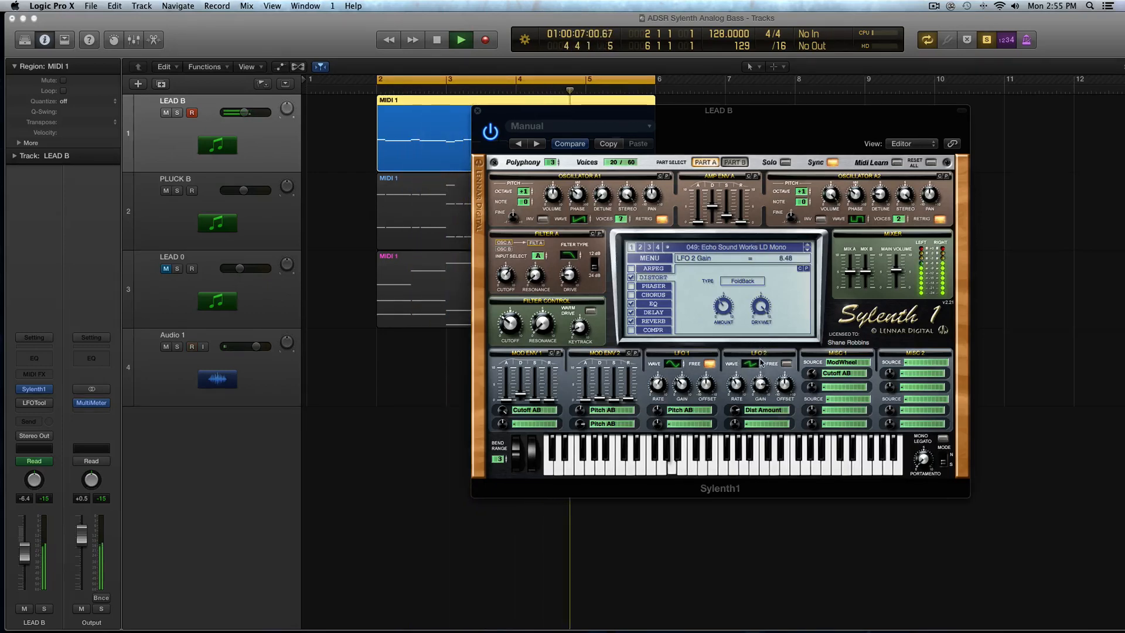
{"action": "left_click_drag", "start_coordinate": [735, 384], "coordinate": [736, 398]}
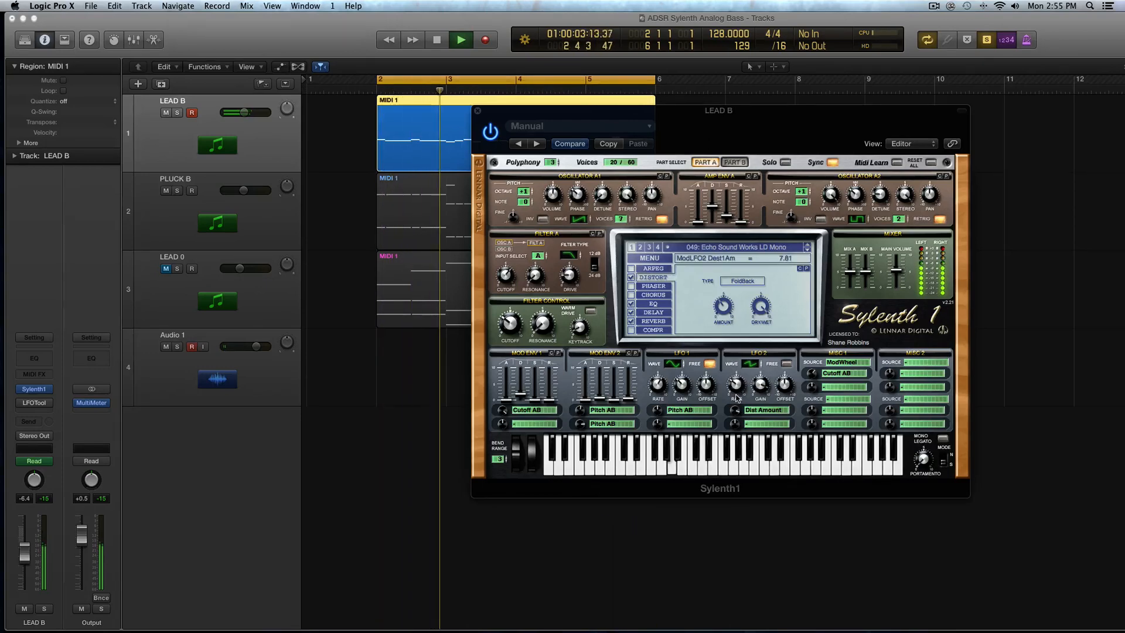
{"action": "key", "text": "space"}
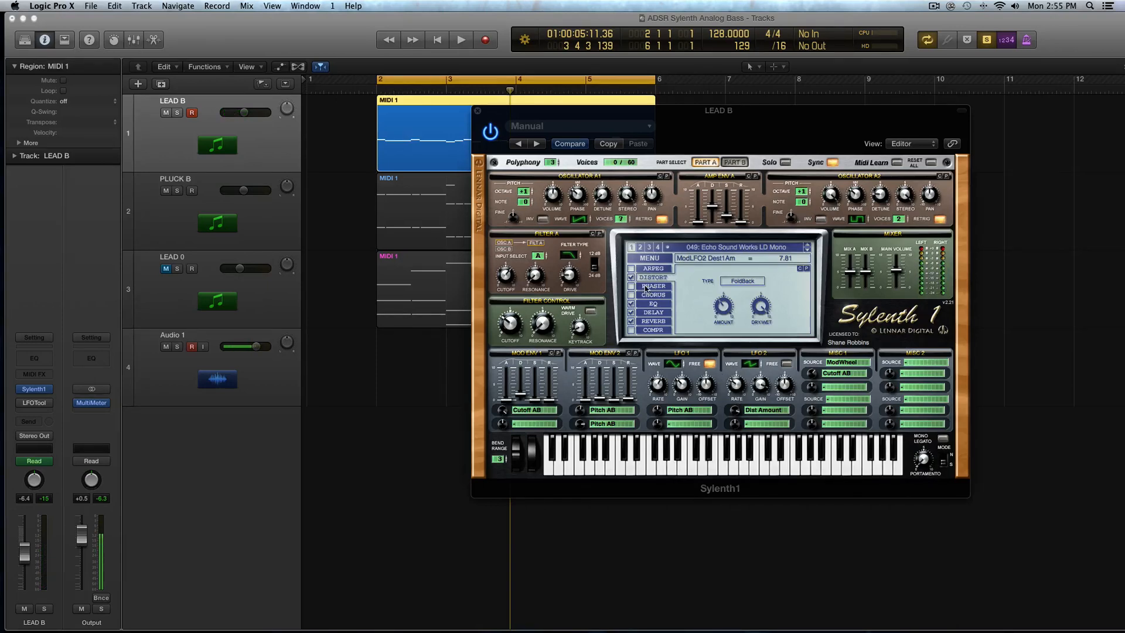
{"action": "key", "text": "ctrl+s"}
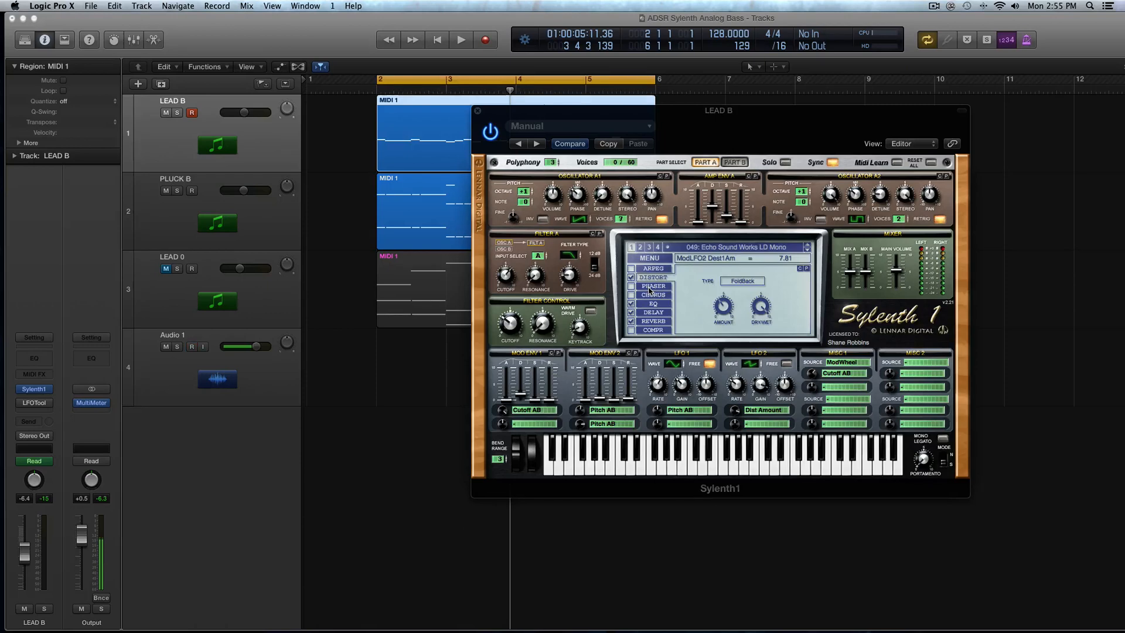
Step: Play LEAD B together with PLUCK B and raise the LEAD B track volume to -3.7, stopping playback when finished
{"action": "key", "text": "space"}
{"action": "left_click_drag", "start_coordinate": [244, 112], "coordinate": [250, 112]}
{"action": "scroll", "coordinate": [404, 182], "scroll_direction": "up", "scroll_amount": 3}
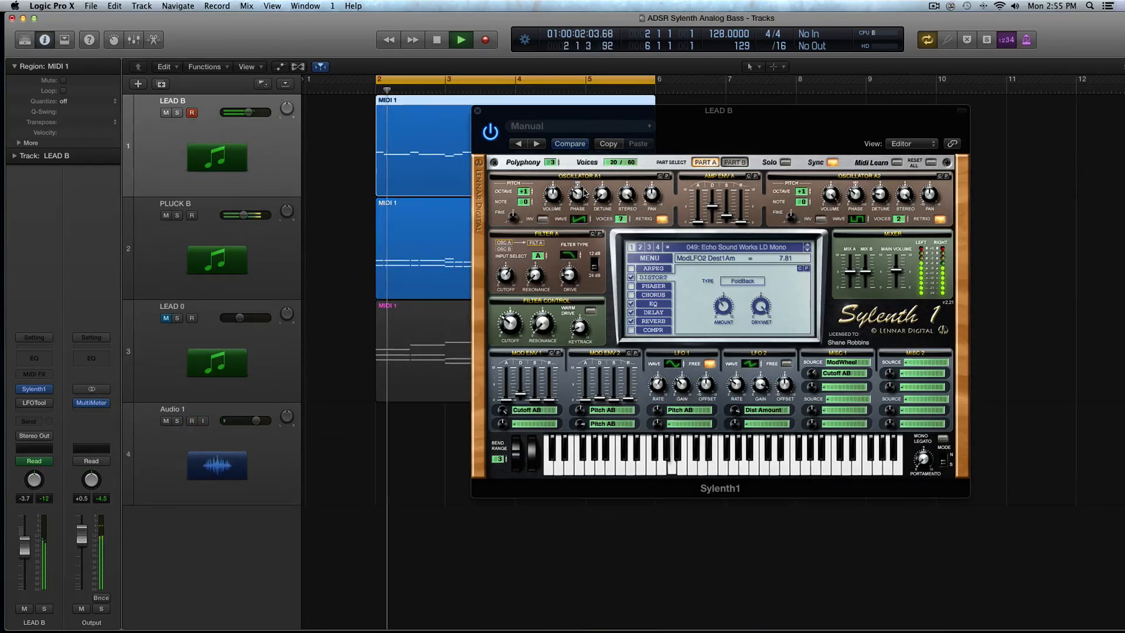
{"action": "key", "text": "space"}
Step: Close LEAD B's synth window, and unmute and solo the LEAD 0 track
{"action": "left_click", "coordinate": [477, 112]}
{"action": "left_click", "coordinate": [167, 332]}
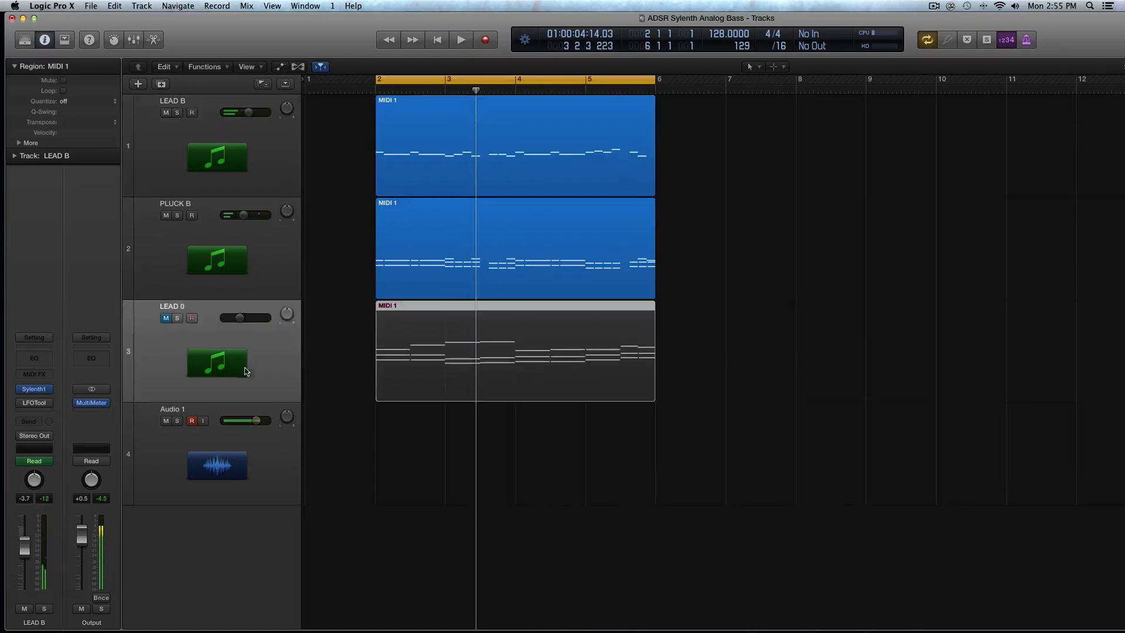
{"action": "left_click", "coordinate": [167, 319]}
{"action": "key", "text": "ctrl+s"}
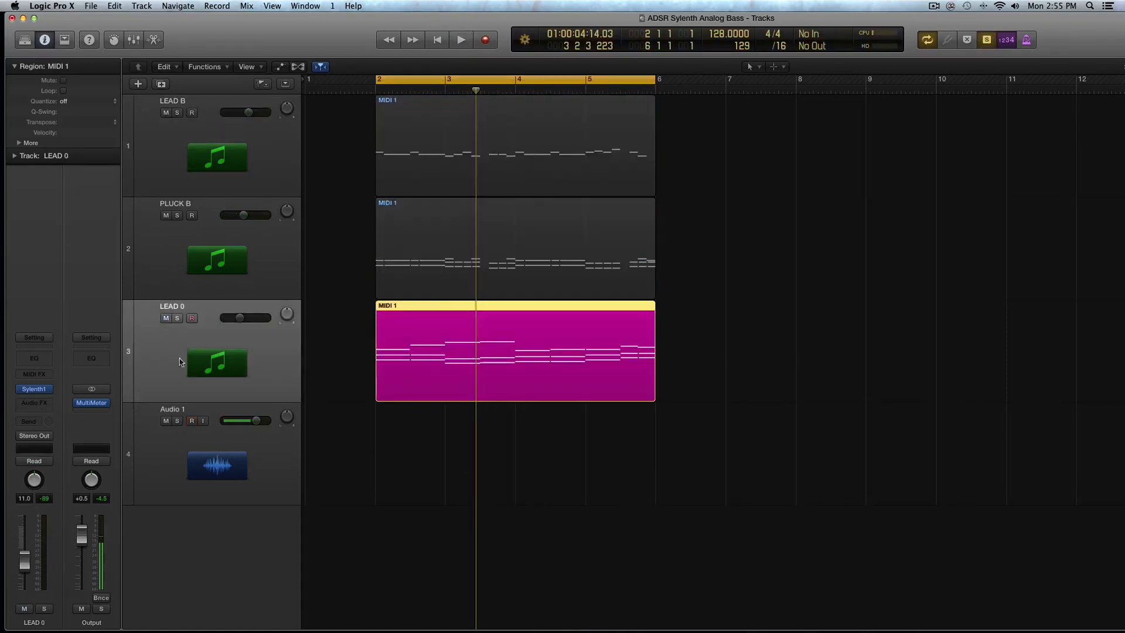
Step: Open LEAD 0's Sylenth1 window with the Distort settings showing, and move it clear of the start of the LEAD 0 region
{"action": "left_click", "coordinate": [34, 390]}
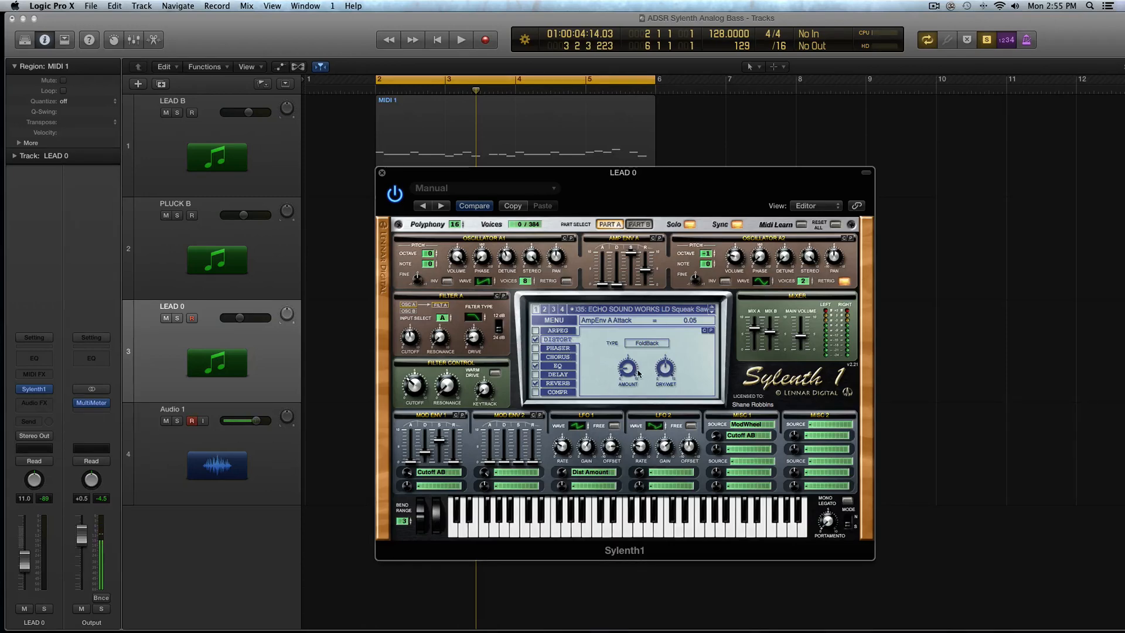
{"action": "left_click", "coordinate": [557, 347]}
{"action": "left_click", "coordinate": [556, 340]}
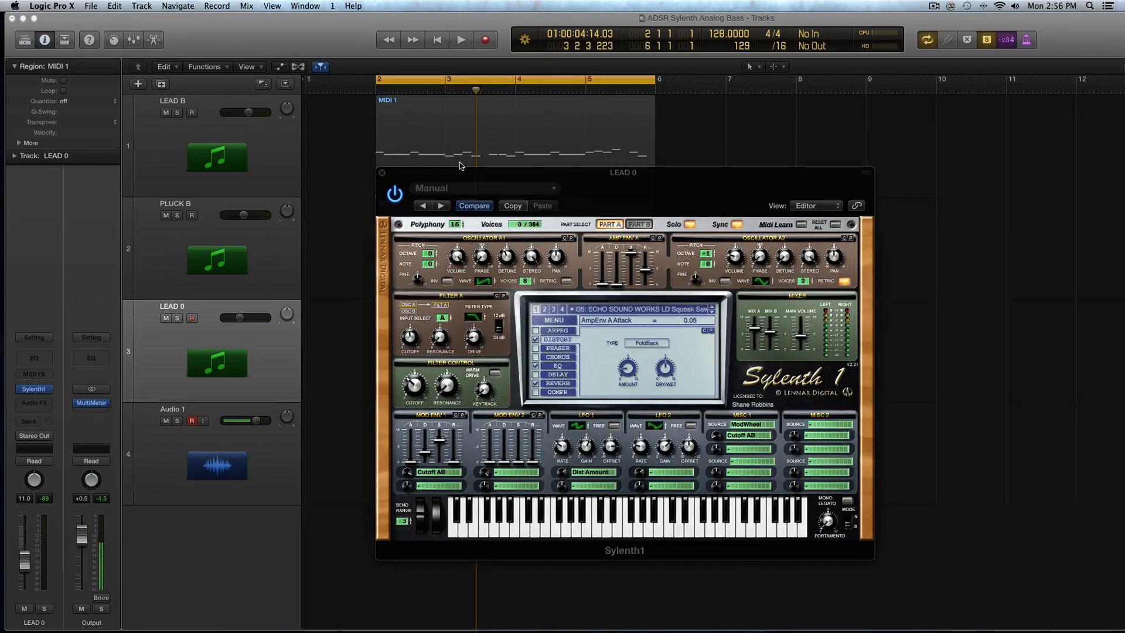
{"action": "left_click_drag", "start_coordinate": [460, 166], "coordinate": [611, 108]}
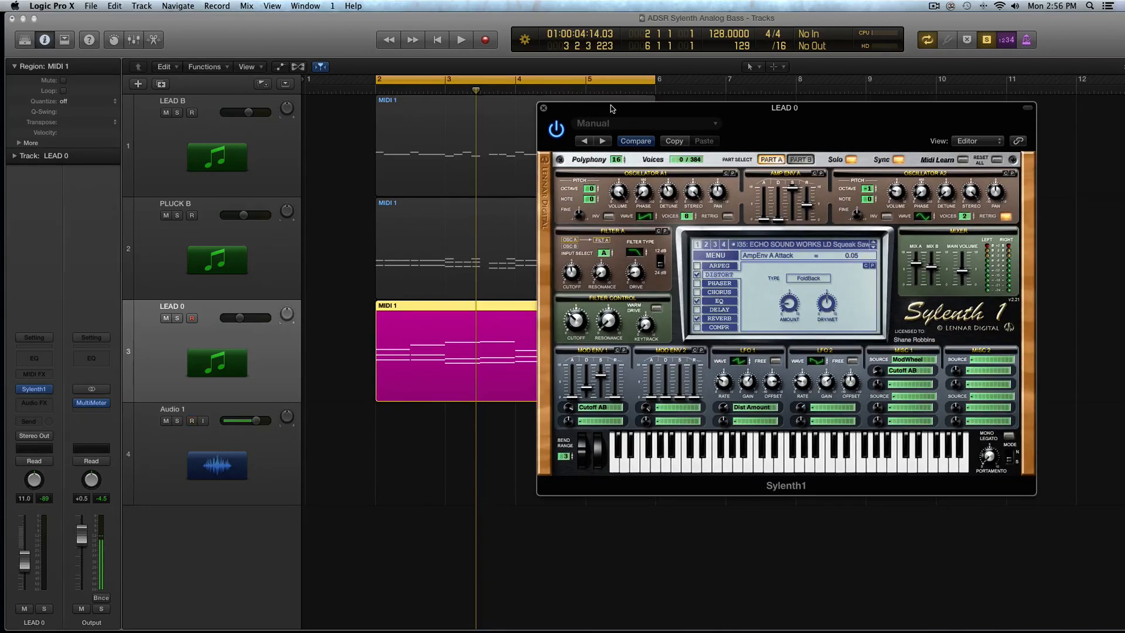
Step: Play LEAD 0 and change its distortion type to OverDrive
{"action": "key", "text": "space"}
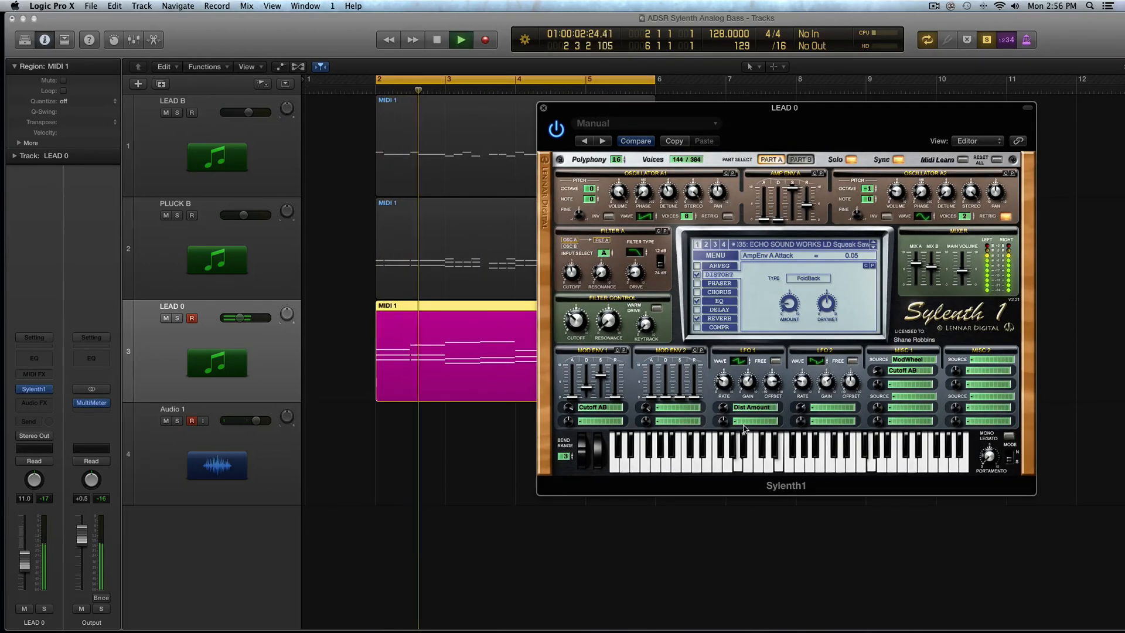
{"action": "left_click", "coordinate": [809, 278]}
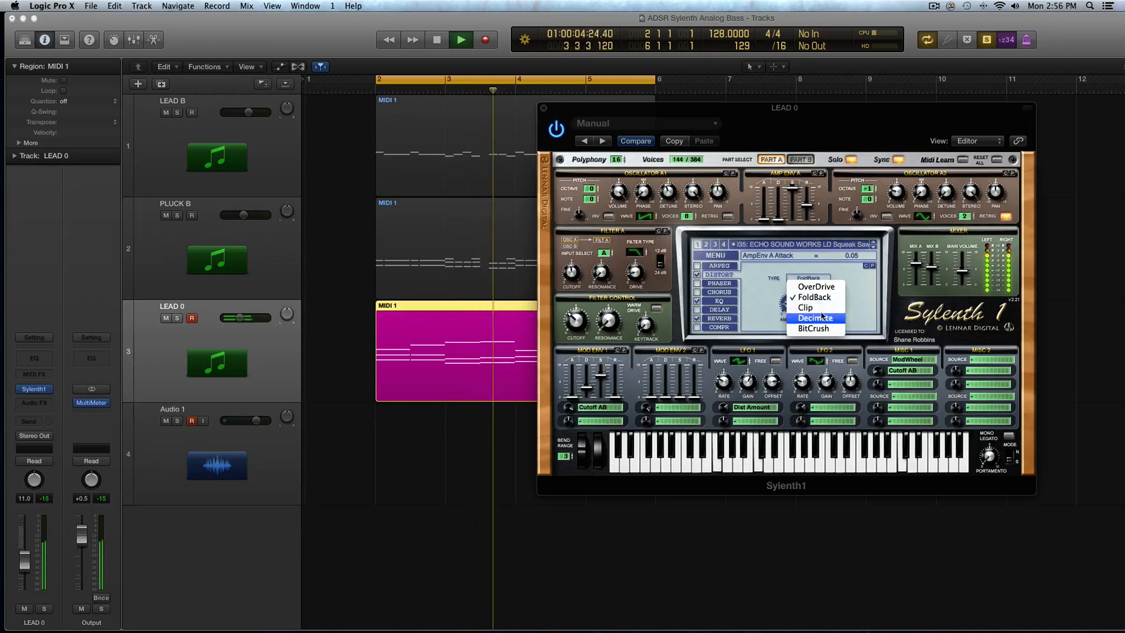
{"action": "left_click", "coordinate": [821, 287]}
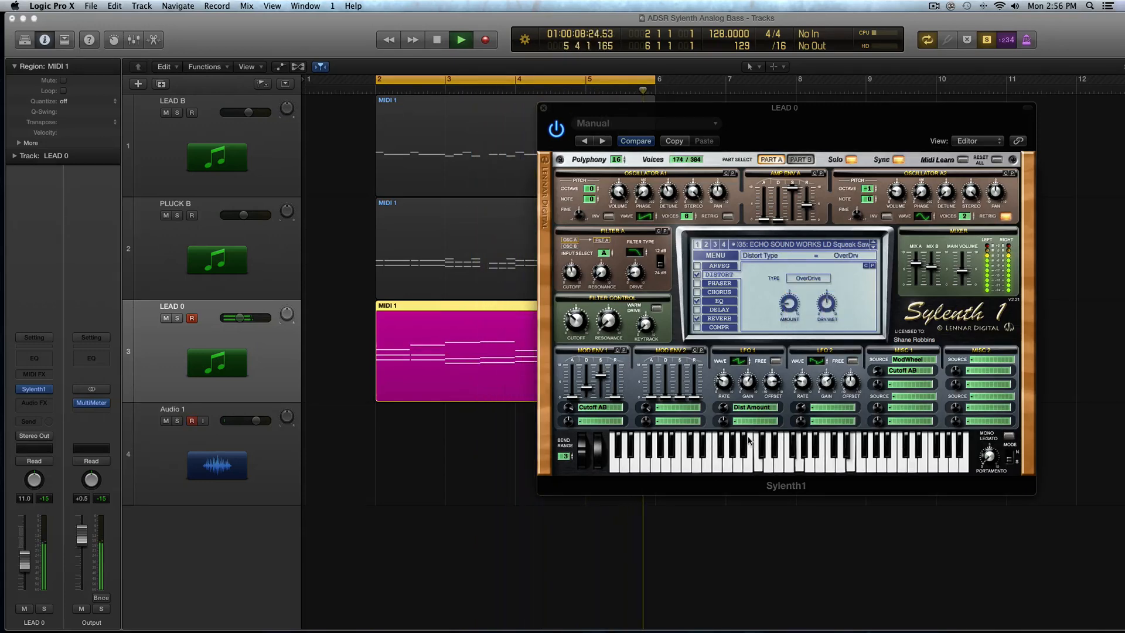
Step: Compare the sound by clearing LFO 1's first destination, restoring it to Dist Amount, and stopping playback
{"action": "left_click", "coordinate": [753, 406]}
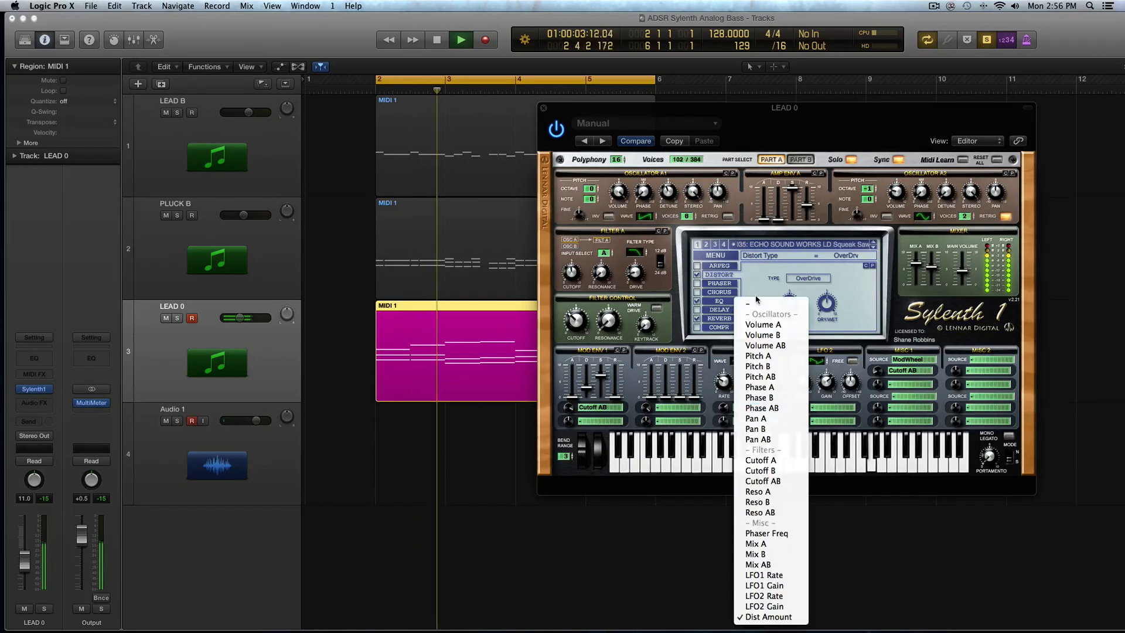
{"action": "left_click", "coordinate": [755, 304]}
{"action": "left_click", "coordinate": [753, 406]}
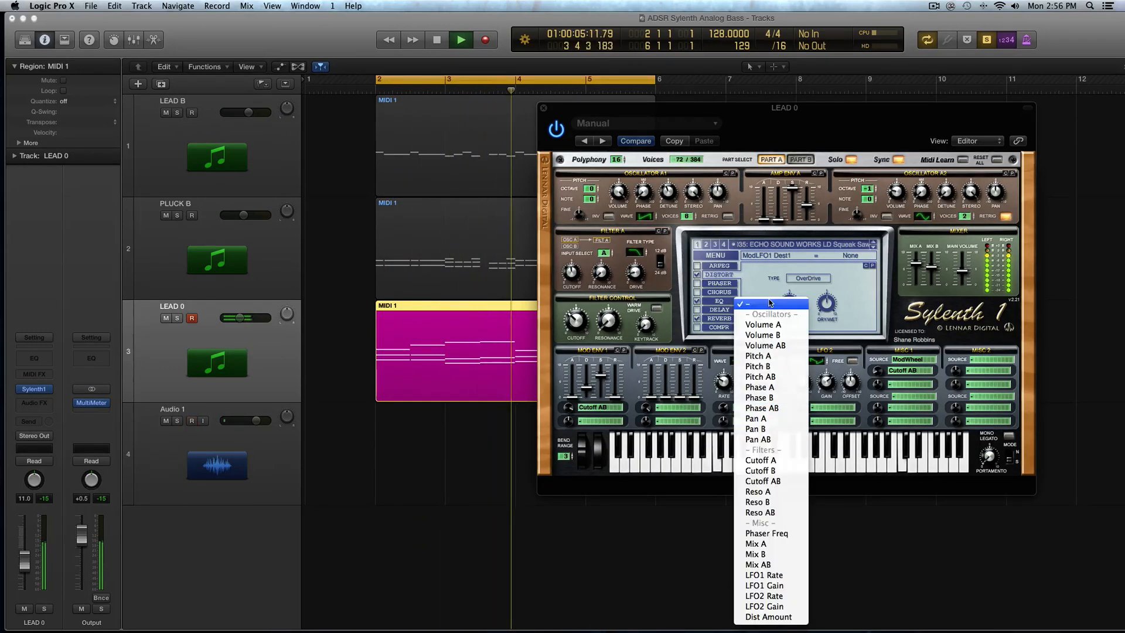
{"action": "left_click", "coordinate": [768, 617]}
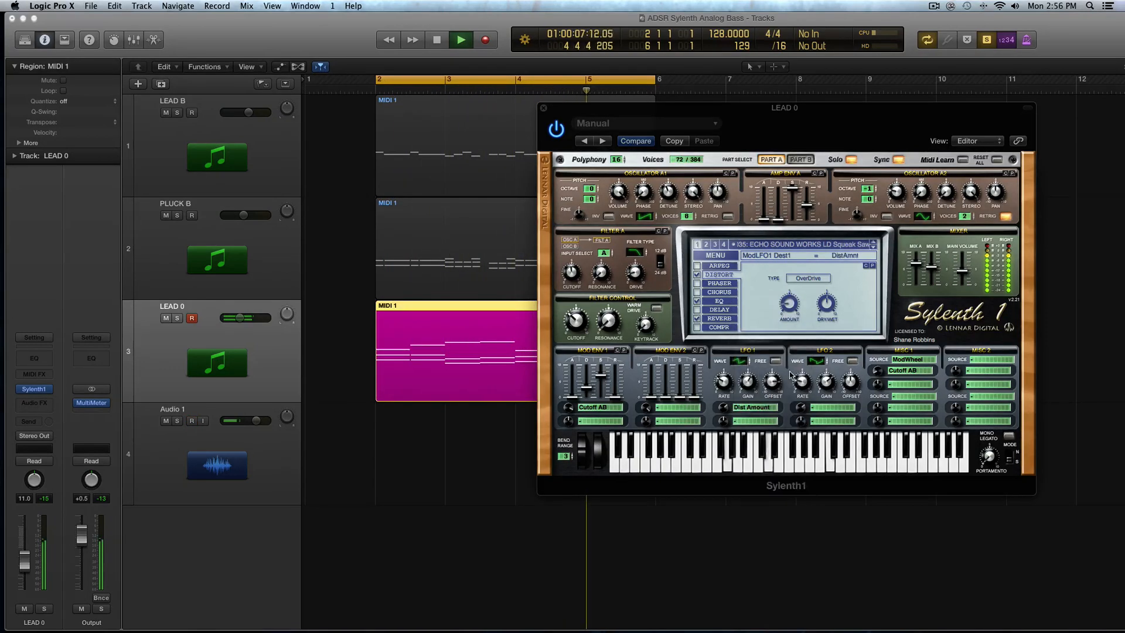
{"action": "key", "text": "space"}
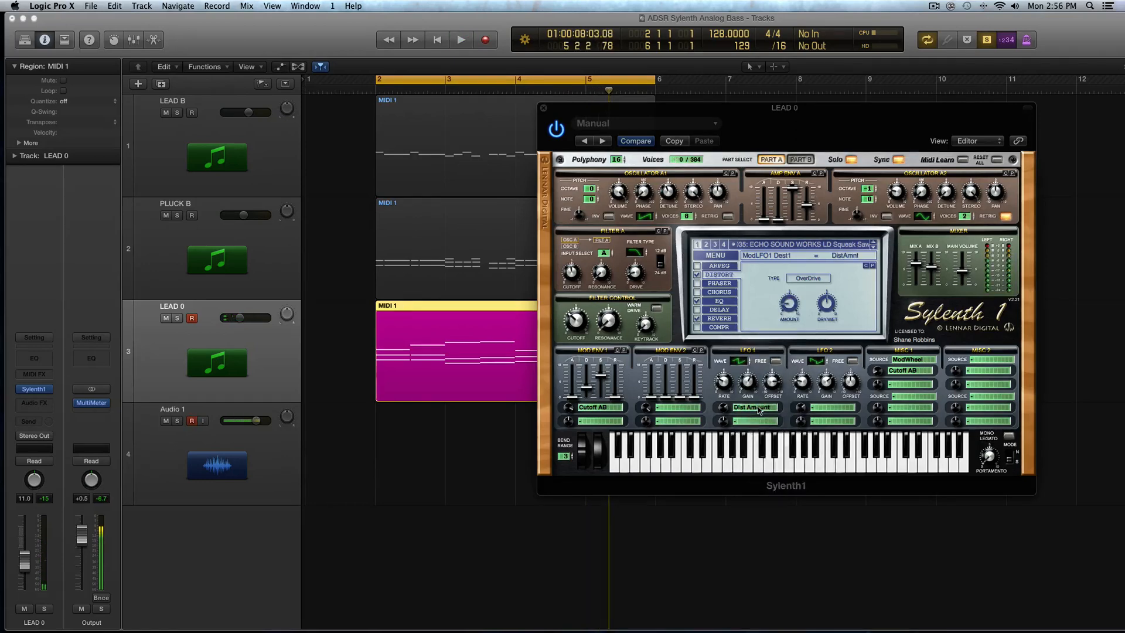
Step: Set LFO 1's wave to Random and move the synth window nearer to the track headers
{"action": "left_click", "coordinate": [758, 408]}
{"action": "left_click", "coordinate": [719, 377]}
{"action": "left_click_drag", "start_coordinate": [737, 359], "coordinate": [744, 288]}
{"action": "left_click_drag", "start_coordinate": [580, 107], "coordinate": [410, 100]}
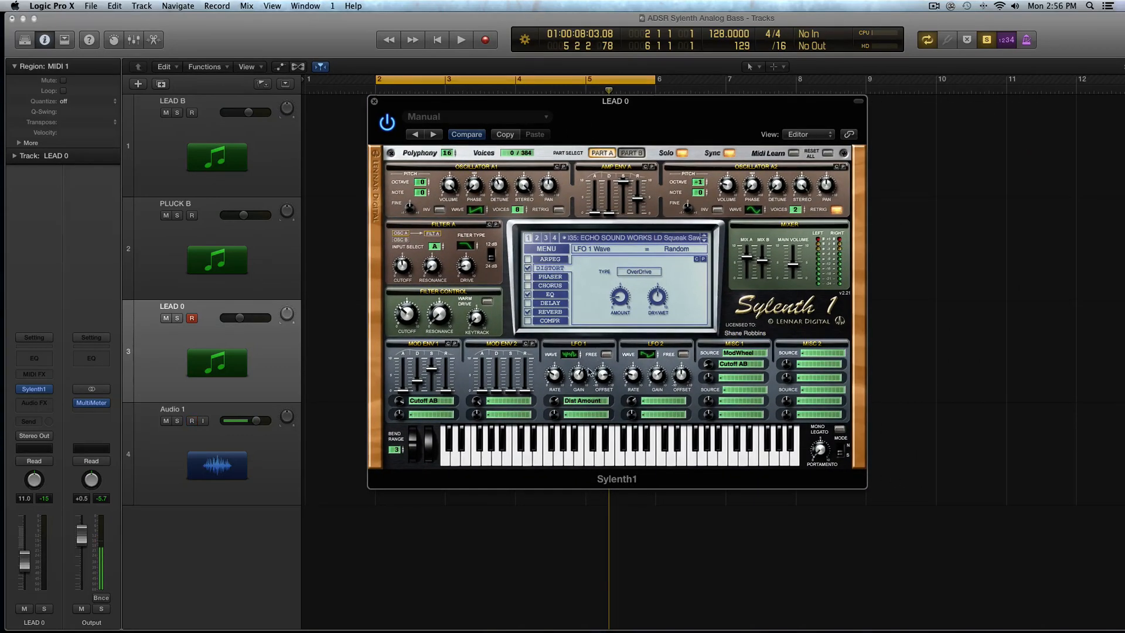
Step: Audition LEAD 0 with the Random wave while setting LFO 1's gain to about 6.62, and stop playback
{"action": "left_click", "coordinate": [569, 356]}
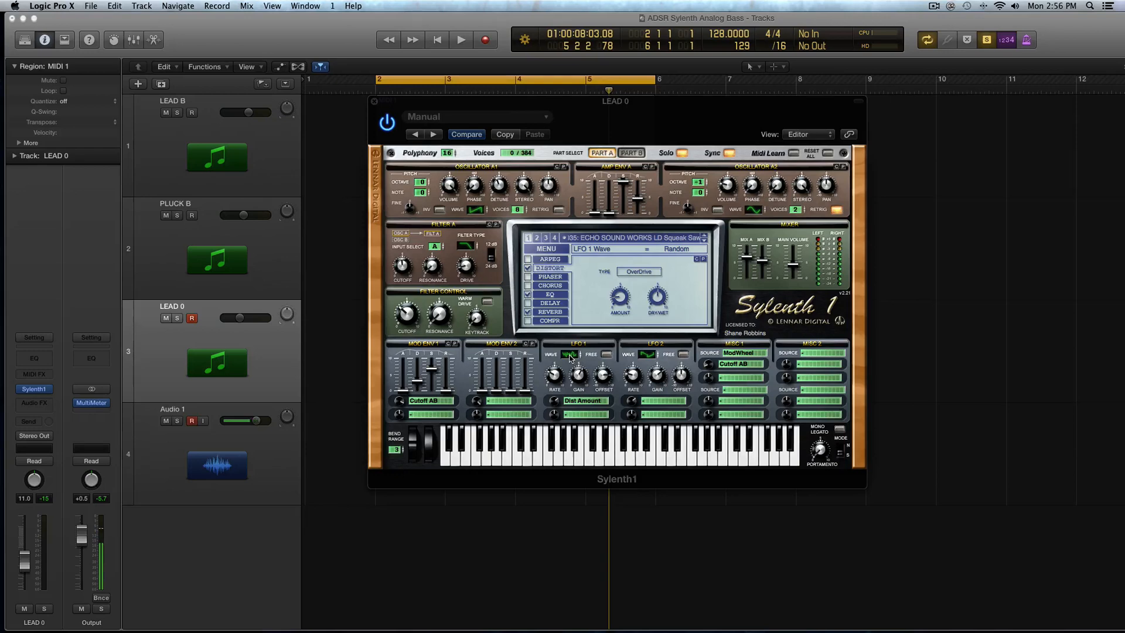
{"action": "left_click", "coordinate": [475, 209]}
{"action": "key", "text": "space"}
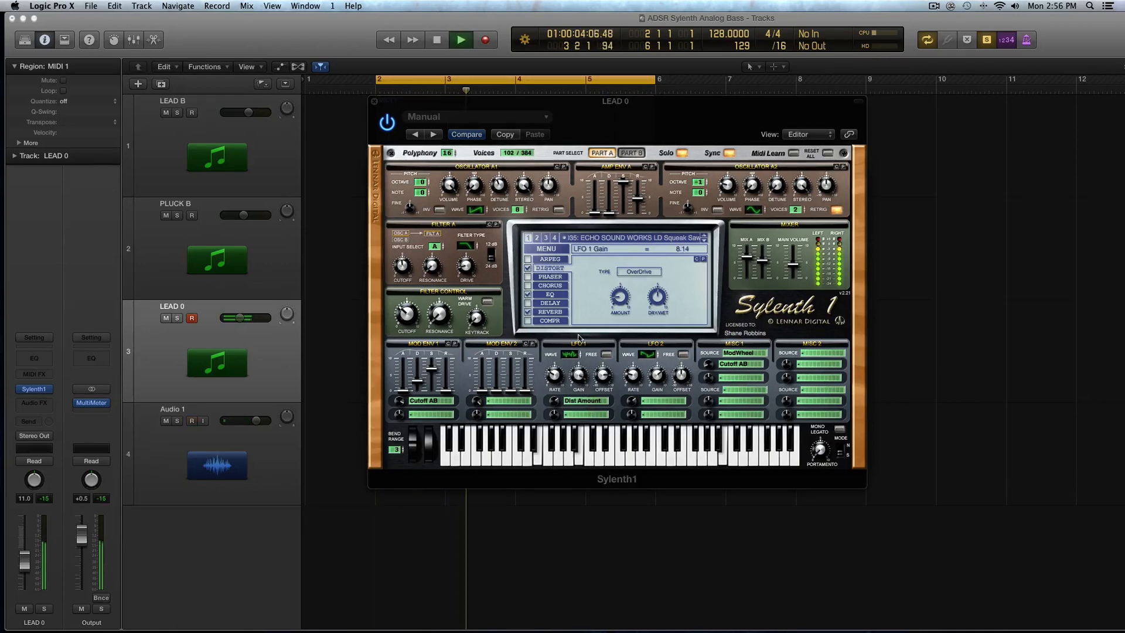
{"action": "left_click_drag", "start_coordinate": [580, 389], "coordinate": [583, 379]}
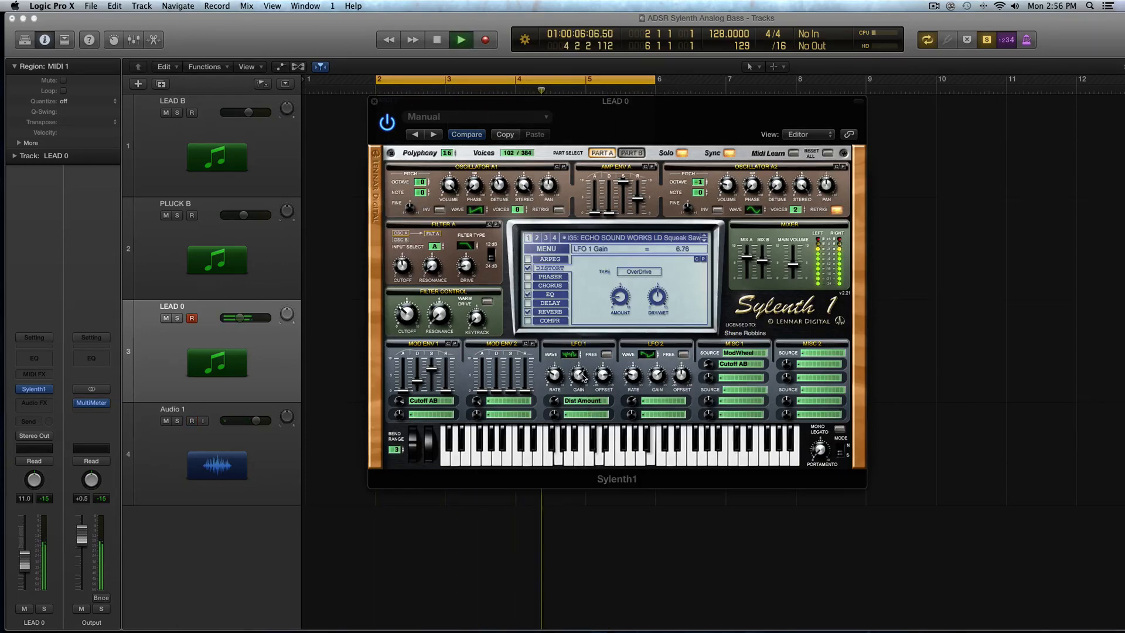
{"action": "key", "text": "space"}
Step: Look through LFO 1's destination choices and try other wave shapes for it, such as Sine
{"action": "left_click", "coordinate": [587, 415]}
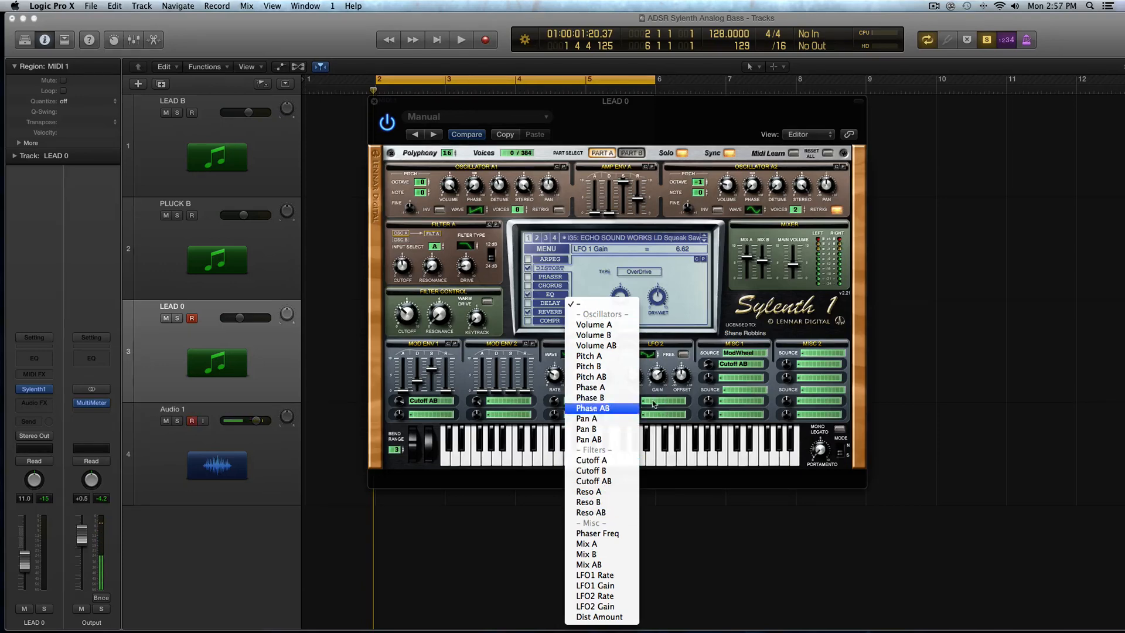
{"action": "left_click", "coordinate": [553, 389]}
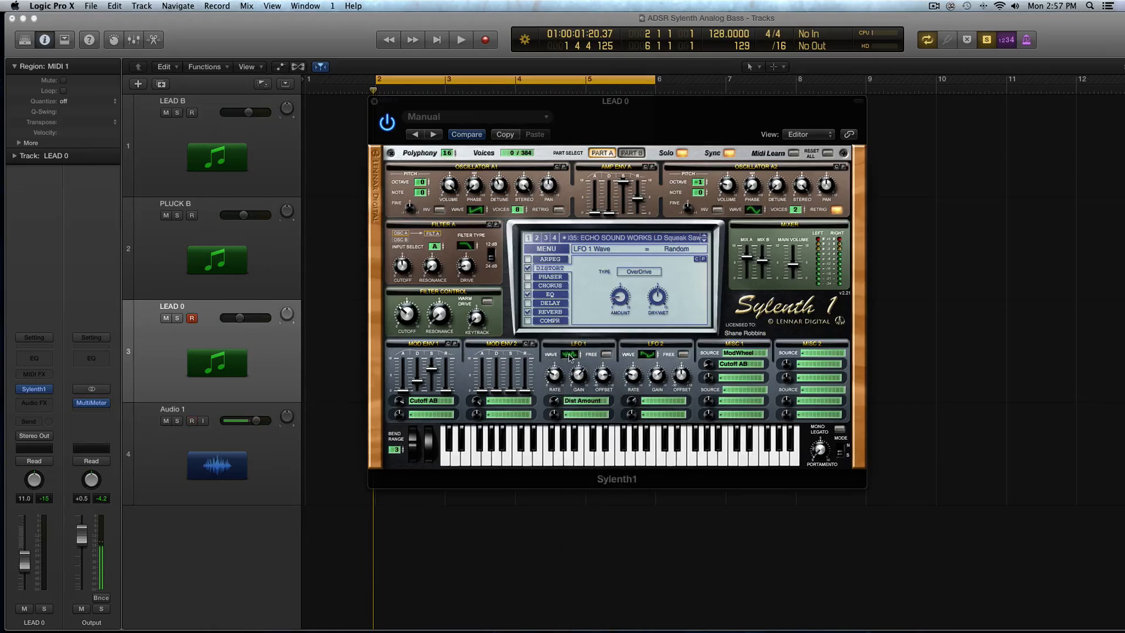
{"action": "left_click_drag", "start_coordinate": [568, 358], "coordinate": [571, 432]}
{"action": "left_click", "coordinate": [574, 402]}
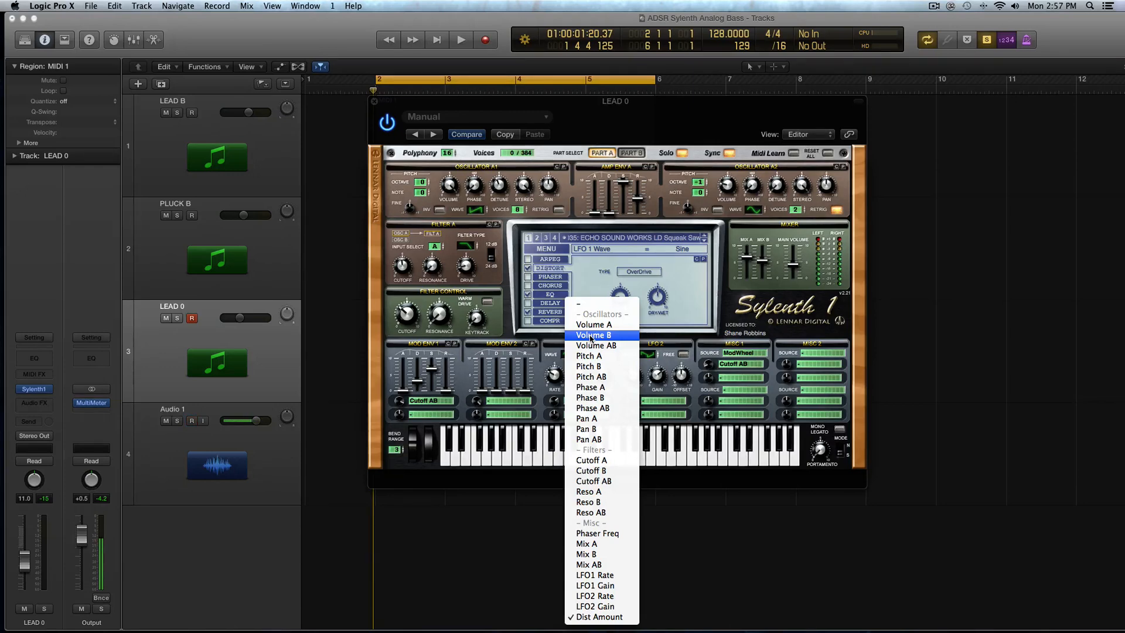
{"action": "left_click", "coordinate": [542, 370]}
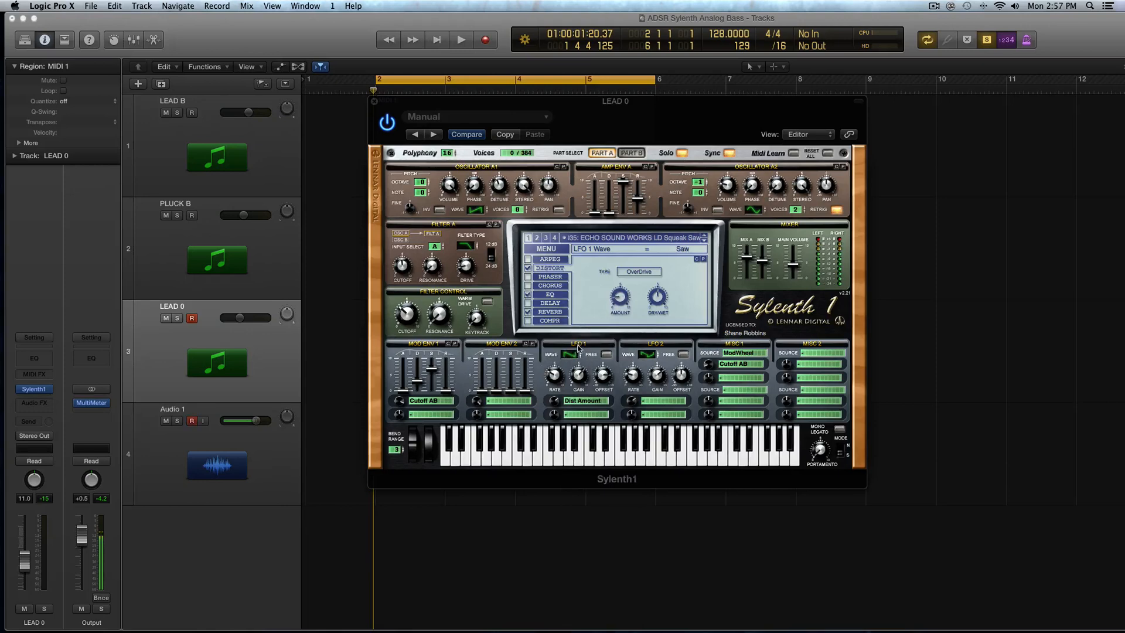
Step: Step through LFO 1's available wave shapes, including Triangle
{"action": "left_click", "coordinate": [570, 355]}
{"action": "left_click", "coordinate": [570, 355]}
{"action": "left_click", "coordinate": [569, 355]}
{"action": "left_click", "coordinate": [568, 353]}
{"action": "left_click", "coordinate": [572, 358]}
{"action": "left_click", "coordinate": [573, 351]}
{"action": "left_click", "coordinate": [572, 355]}
Step: Route LFO 1's first destination to Cutoff AB and set its wave to Random
{"action": "left_click", "coordinate": [574, 400]}
{"action": "left_click", "coordinate": [603, 478]}
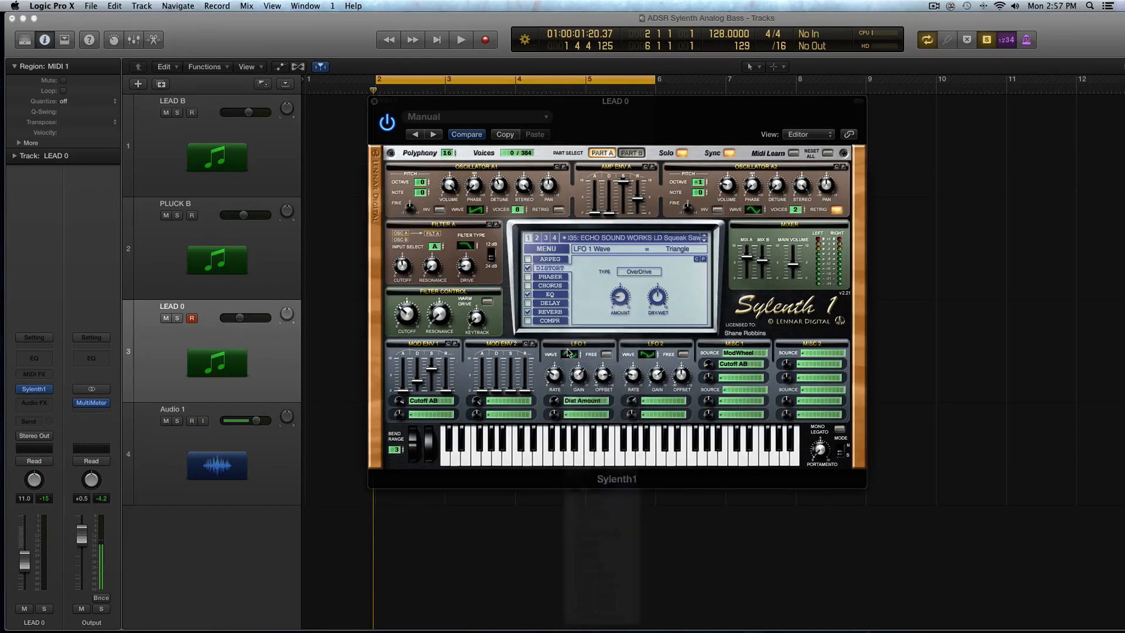
{"action": "left_click", "coordinate": [570, 353]}
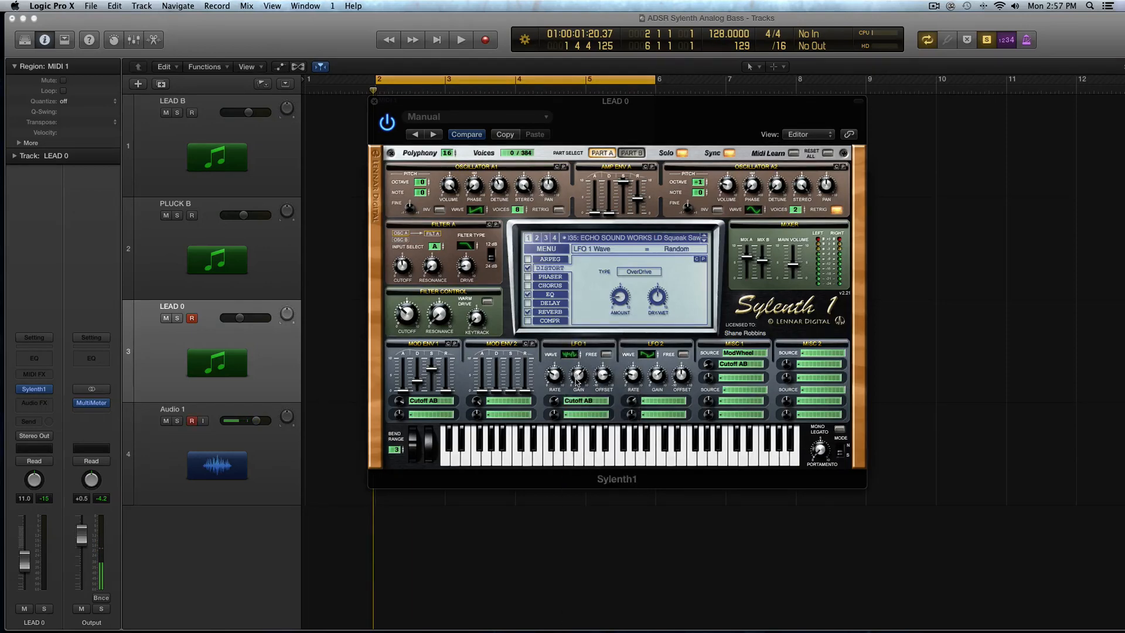
Step: Play LEAD 0, set LFO 1's rate to 1/64T, and stop playback, keeping the Random wave
{"action": "key", "text": "space"}
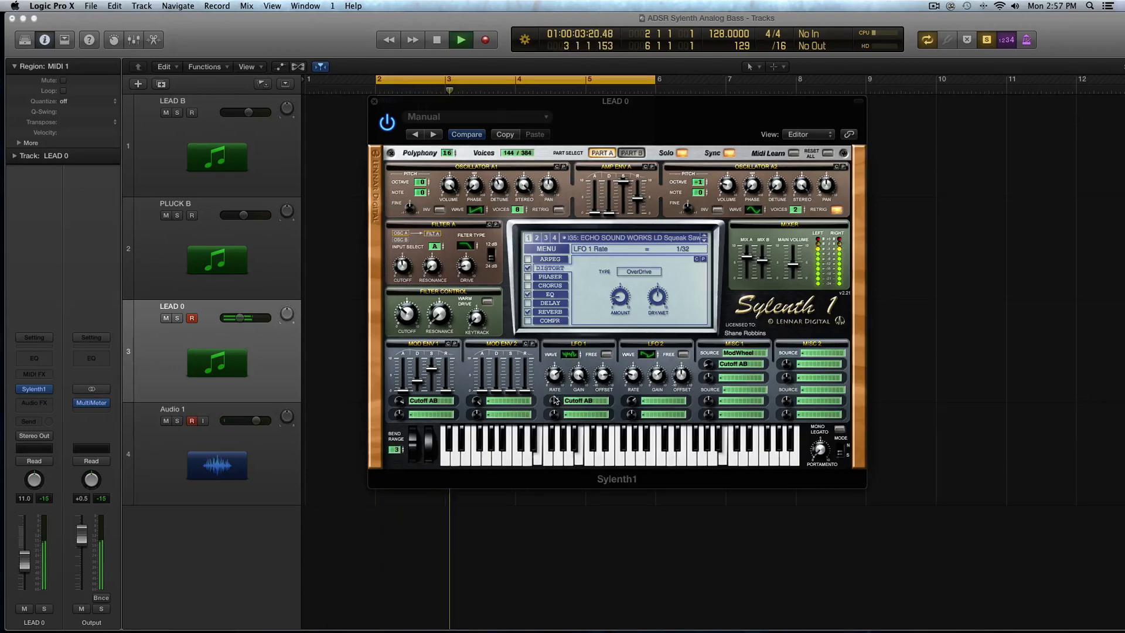
{"action": "left_click_drag", "start_coordinate": [554, 400], "coordinate": [559, 361]}
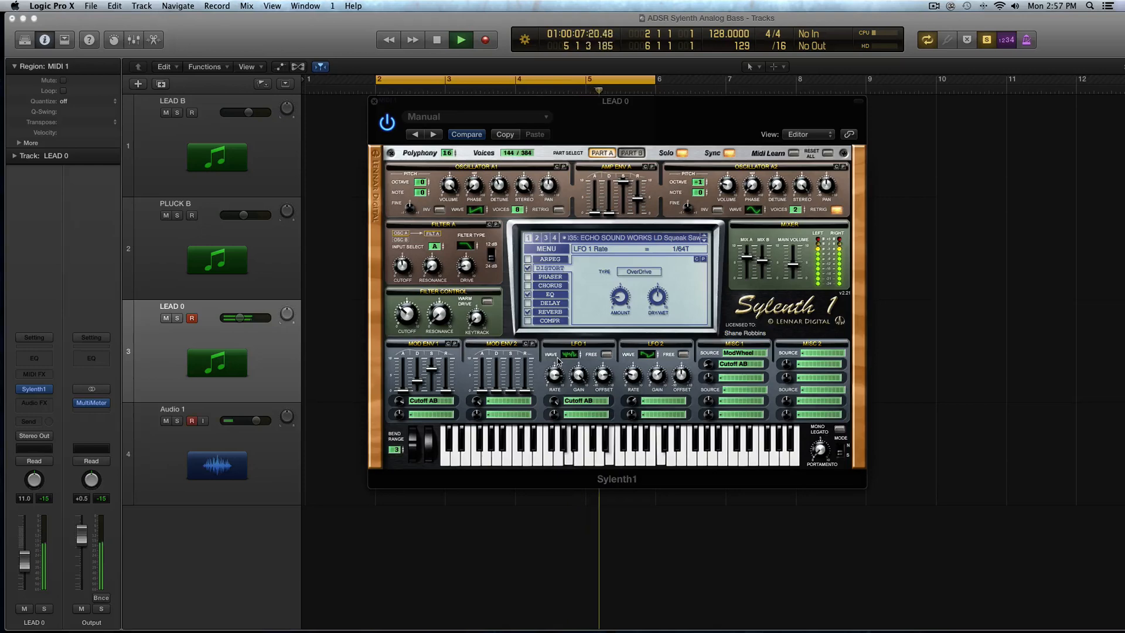
{"action": "key", "text": "space"}
{"action": "left_click", "coordinate": [575, 358]}
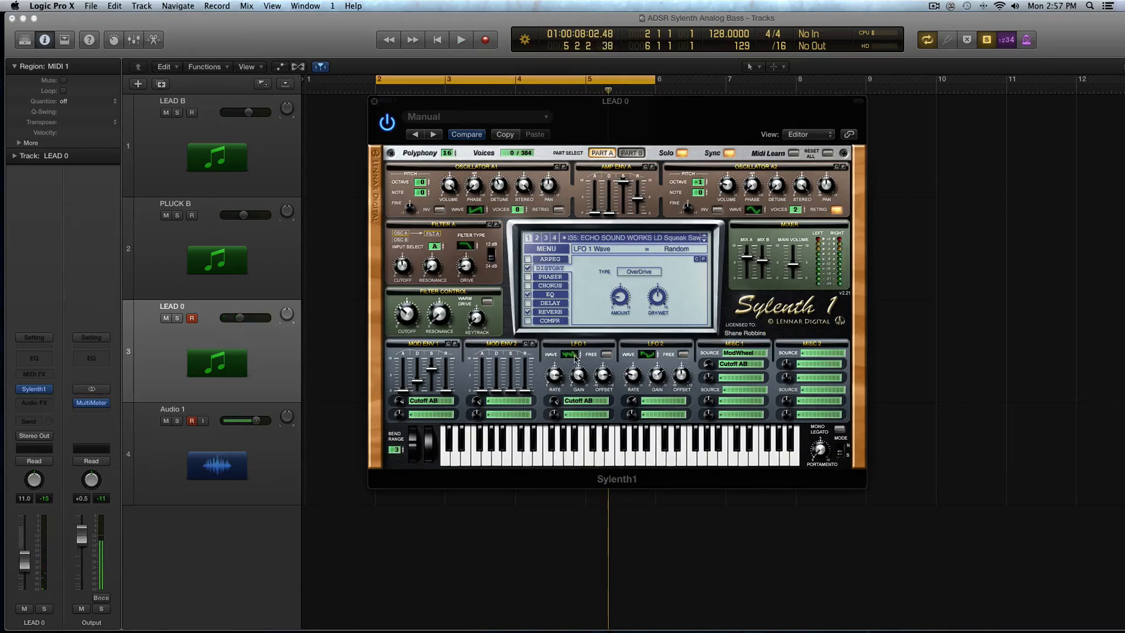
Step: Set LFO 1's wave to Triangle and route its first destination to Pitch AB with an amount of 1.52
{"action": "left_click", "coordinate": [575, 355]}
{"action": "left_click", "coordinate": [575, 356]}
{"action": "left_click", "coordinate": [571, 402]}
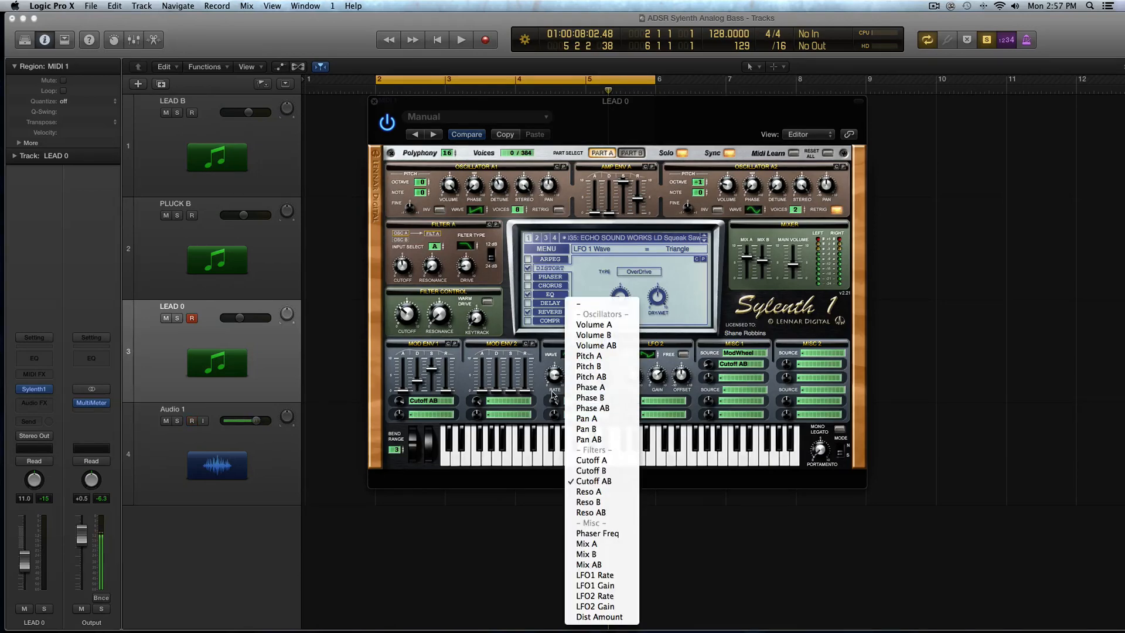
{"action": "left_click", "coordinate": [553, 393]}
{"action": "left_click", "coordinate": [569, 400]}
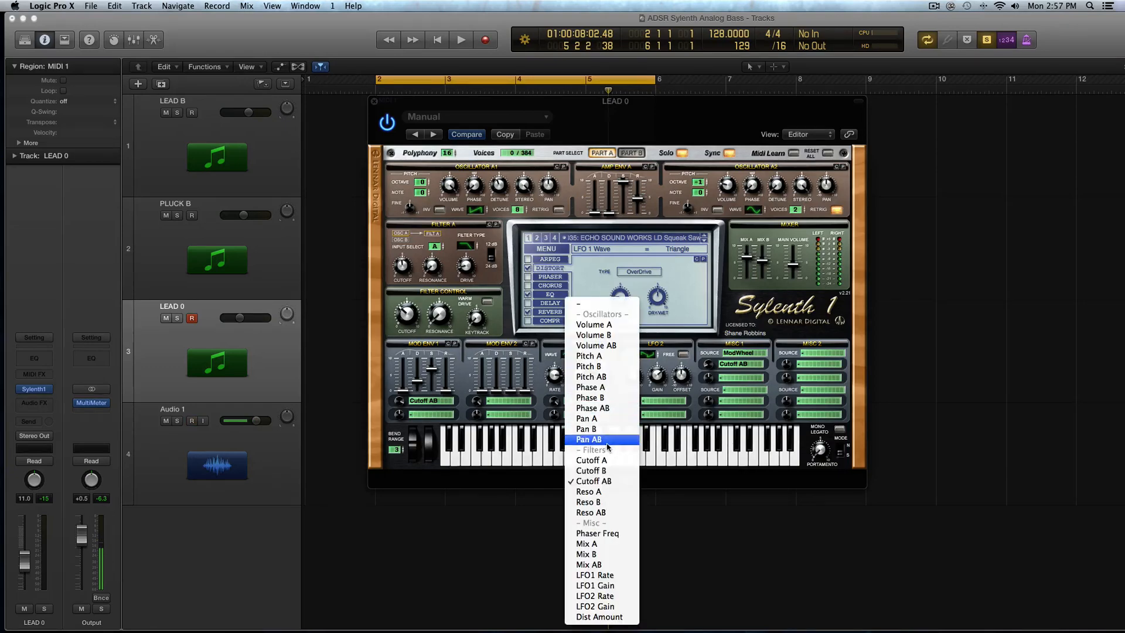
{"action": "left_click", "coordinate": [591, 376]}
{"action": "left_click_drag", "start_coordinate": [557, 401], "coordinate": [560, 458]}
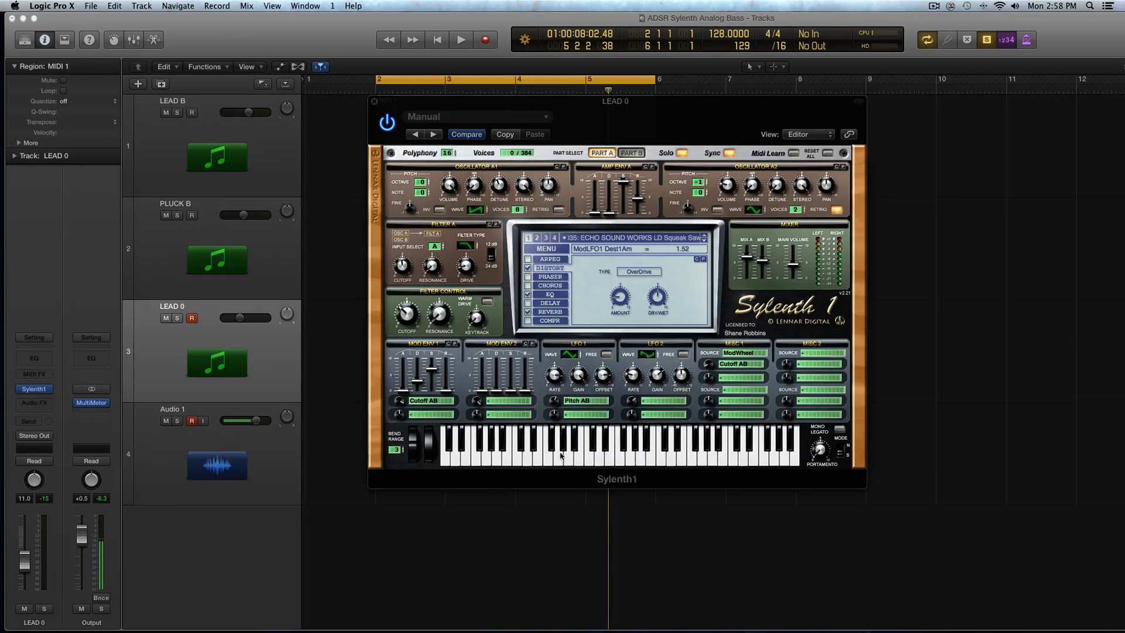
Step: Set LFO 1's rate to 1/32 and its gain to 4.05 while auditioning LEAD 0, and stop playback
{"action": "left_click_drag", "start_coordinate": [558, 373], "coordinate": [583, 438]}
{"action": "key", "text": "space"}
{"action": "left_click_drag", "start_coordinate": [577, 376], "coordinate": [557, 363]}
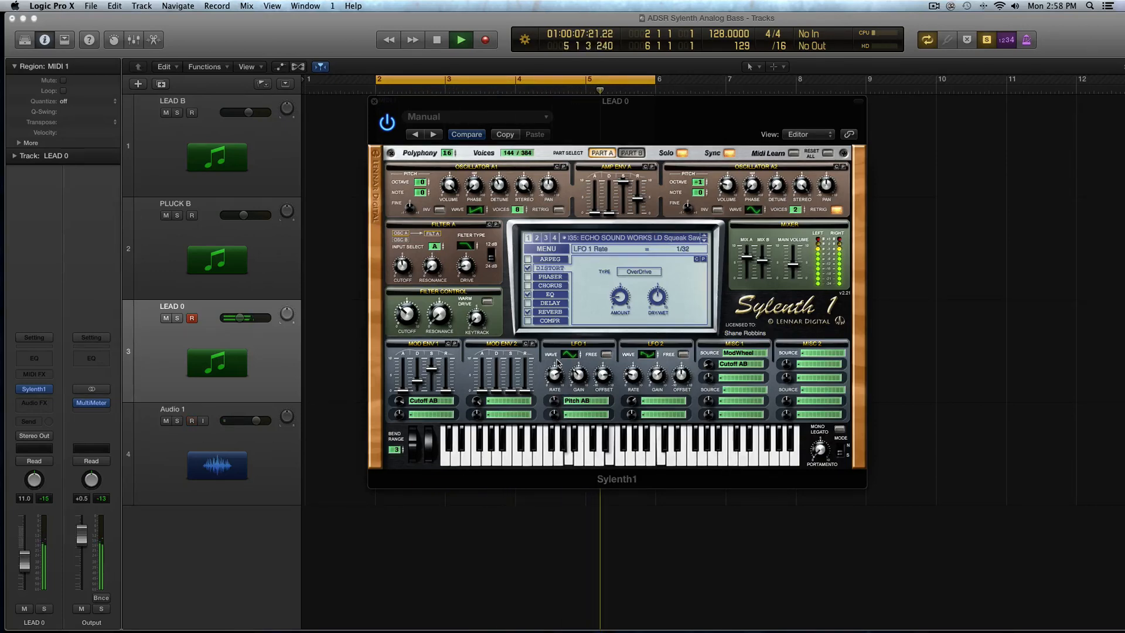
{"action": "left_click_drag", "start_coordinate": [578, 375], "coordinate": [577, 370]}
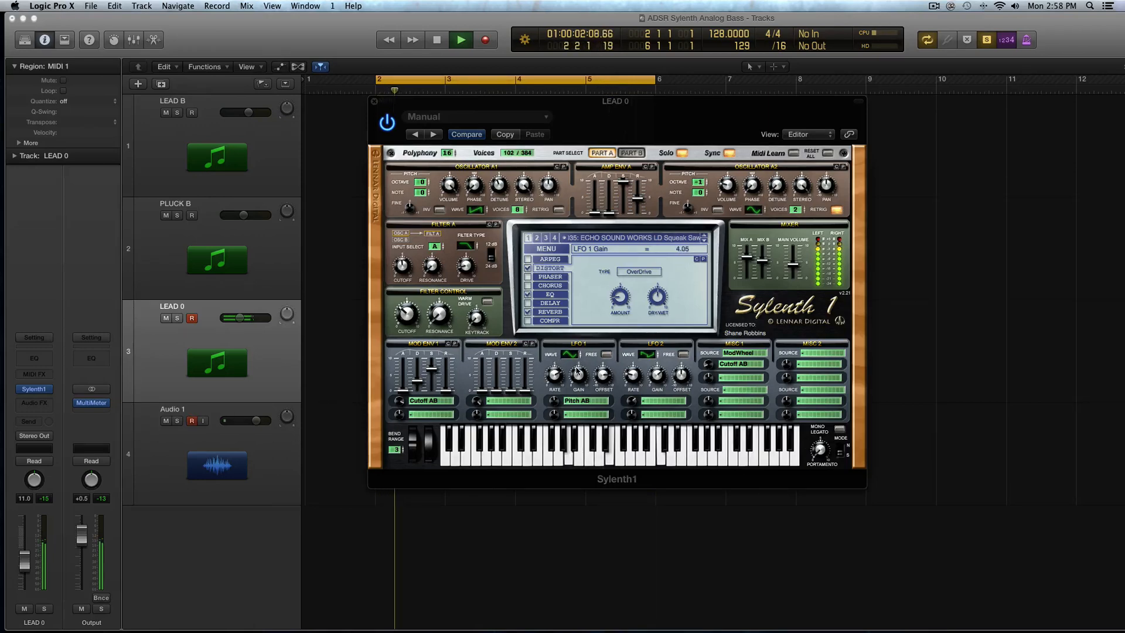
{"action": "key", "text": "space"}
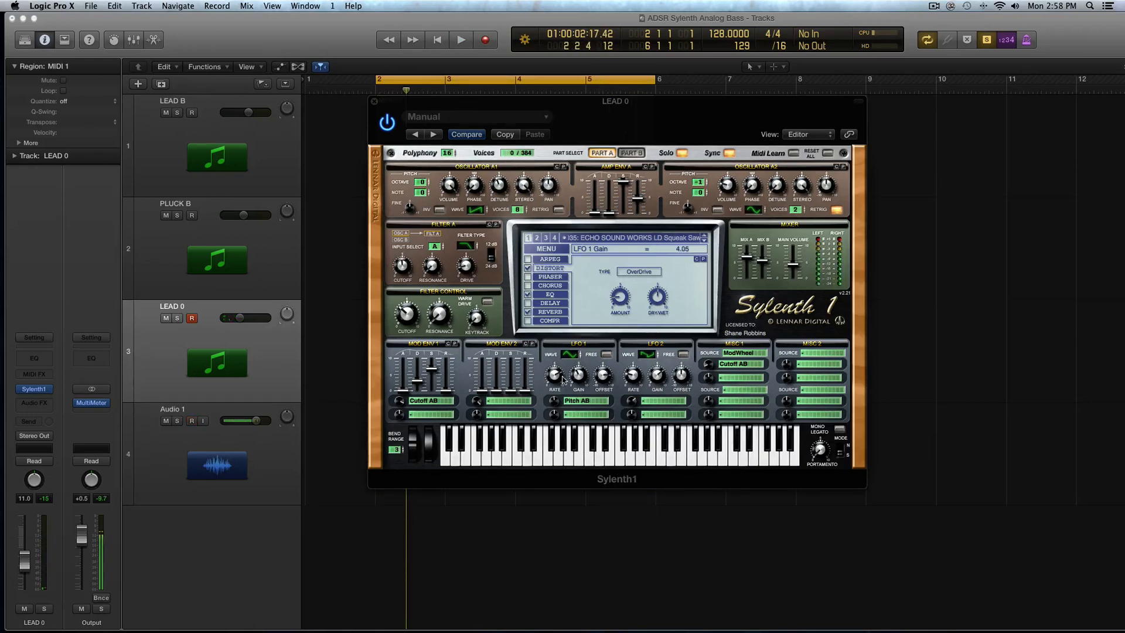
Step: Set LFO 1's Pitch AB modulation amount to 0.76 and audition LEAD 0 briefly
{"action": "left_click_drag", "start_coordinate": [554, 401], "coordinate": [556, 403]}
{"action": "mouse_move", "coordinate": [555, 401]}
{"action": "left_mouse_down"}
{"action": "mouse_move", "coordinate": [558, 365]}
{"action": "mouse_move", "coordinate": [564, 387]}
{"action": "left_mouse_up"}
{"action": "key", "text": "space"}
{"action": "key", "text": "space"}
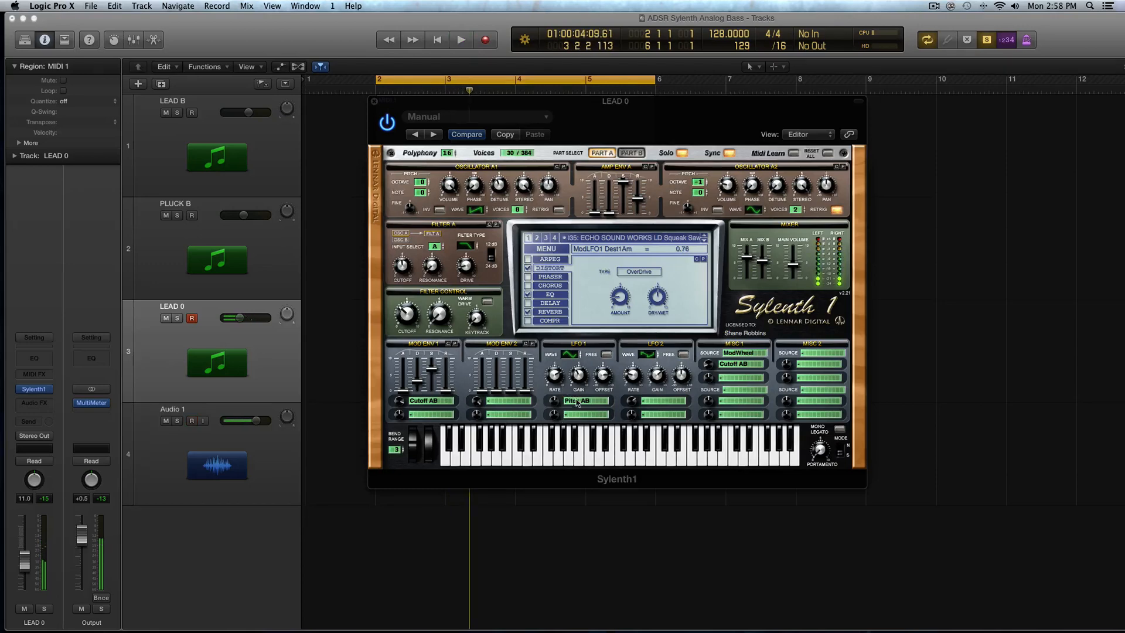
Step: Look through LFO 1's modulation destination choices again, keeping Pitch AB and the Triangle wave
{"action": "left_click", "coordinate": [573, 401]}
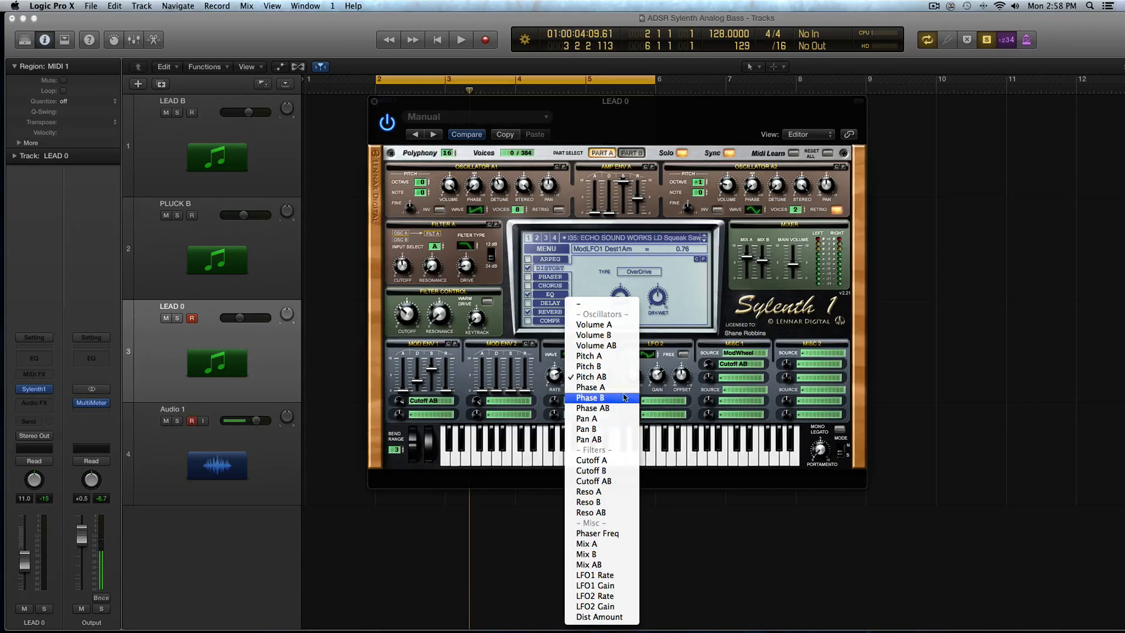
{"action": "left_click", "coordinate": [590, 376]}
{"action": "left_click", "coordinate": [573, 356]}
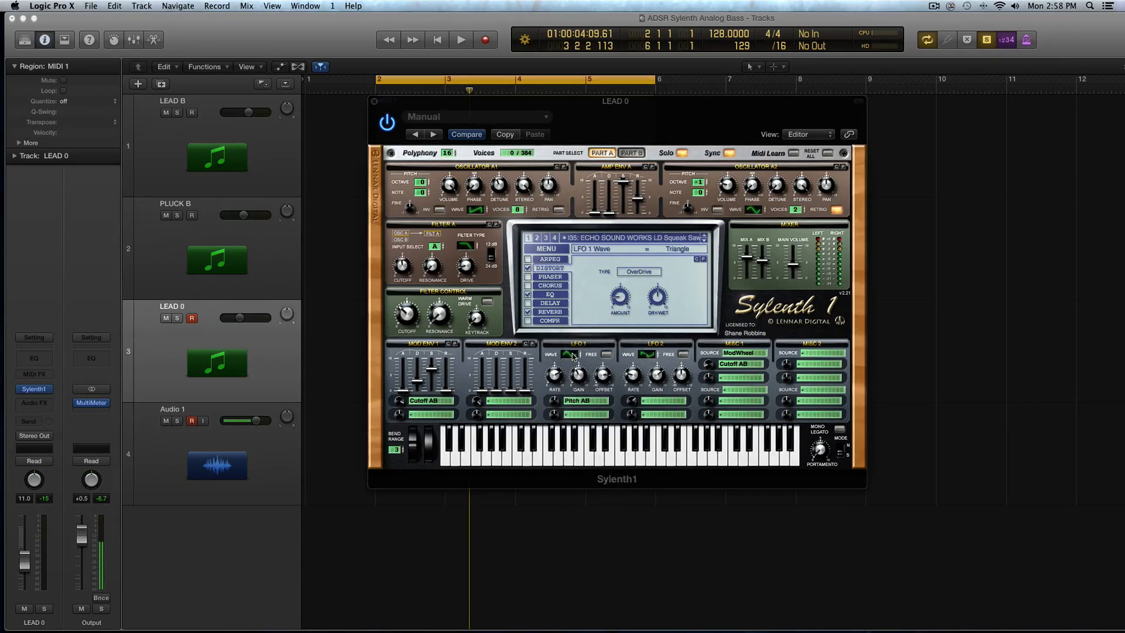
{"action": "left_click", "coordinate": [585, 400]}
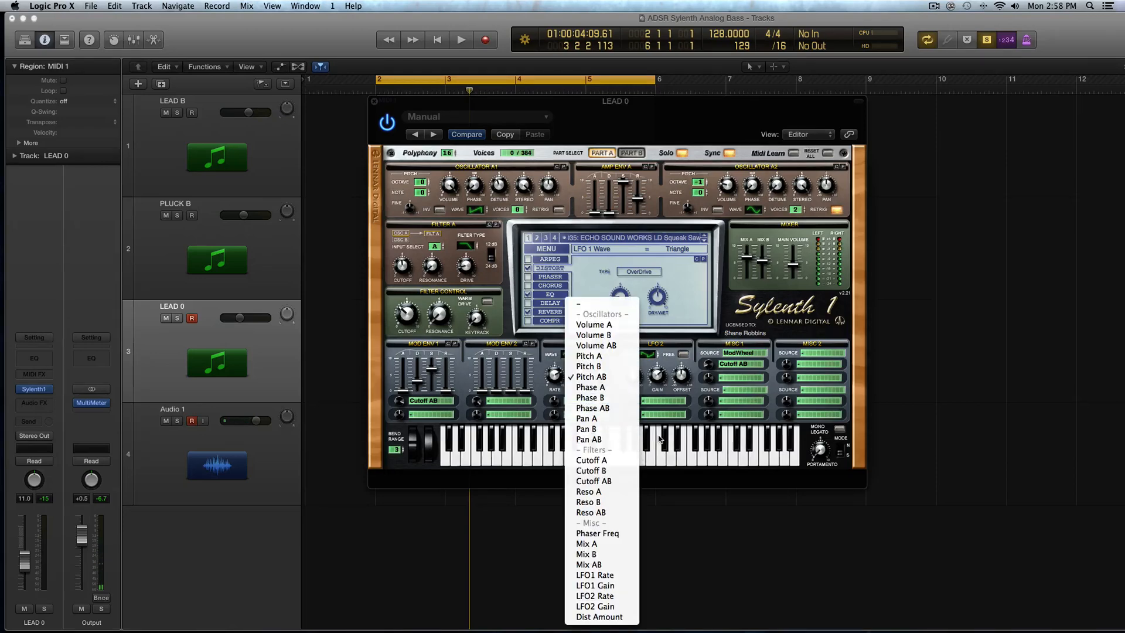
{"action": "left_click", "coordinate": [662, 410]}
{"action": "left_click", "coordinate": [577, 400]}
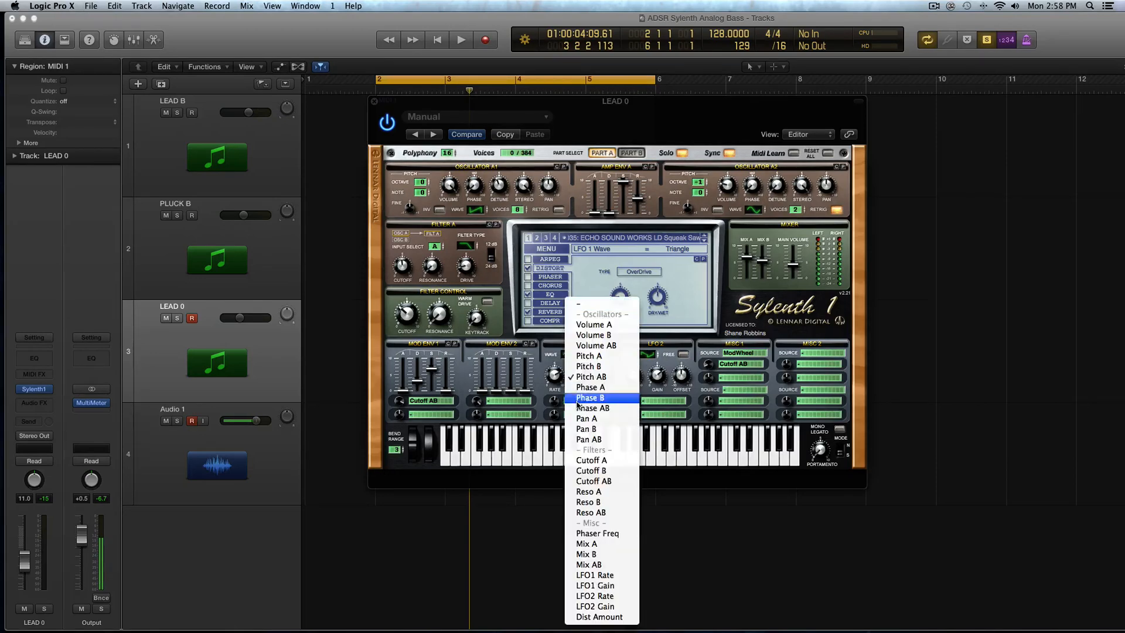
{"action": "left_click", "coordinate": [710, 401]}
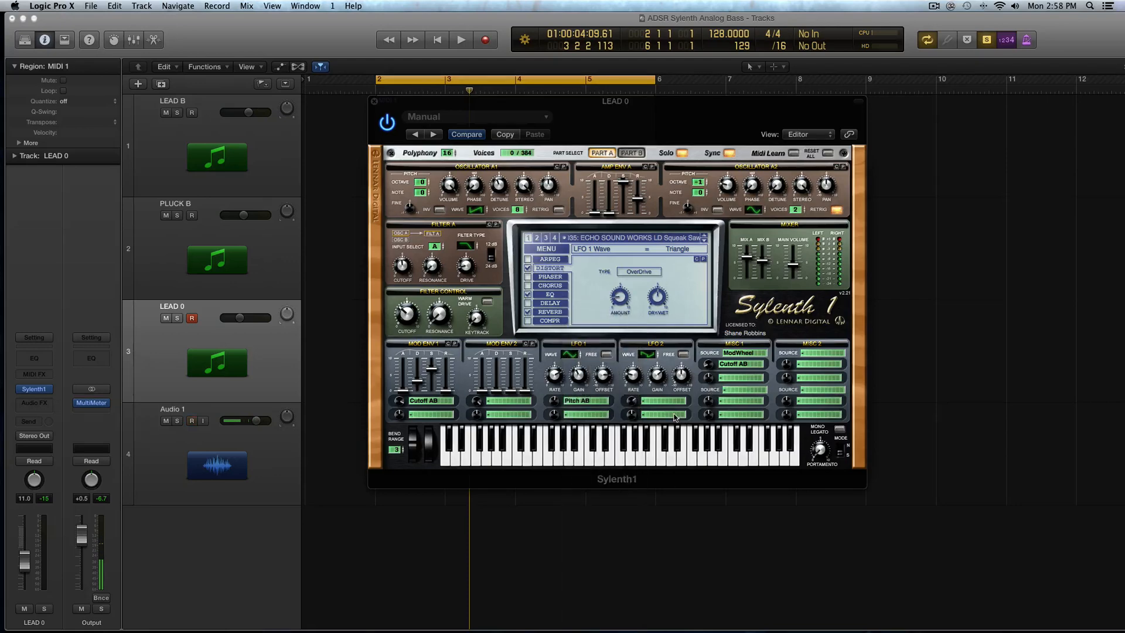